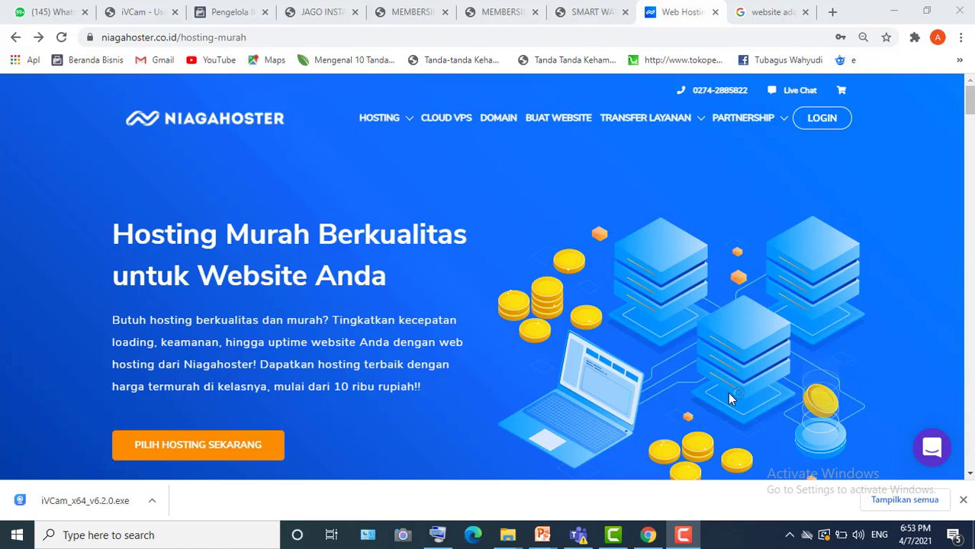
- Look through the hosting product types menu and the partnership programs list
{"action": "scroll", "coordinate": [495, 383], "scroll_direction": "down", "scroll_amount": 2}
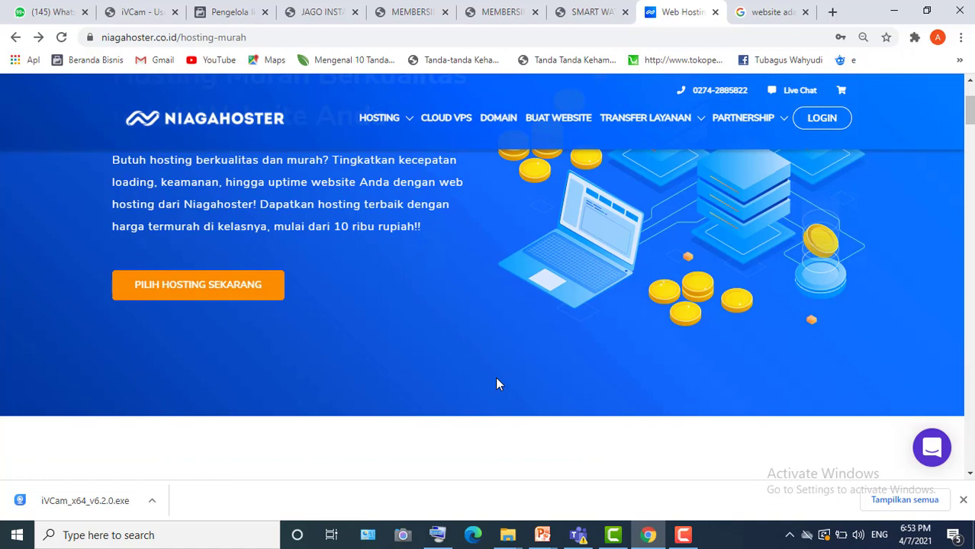
{"action": "scroll", "coordinate": [496, 384], "scroll_direction": "up", "scroll_amount": 2}
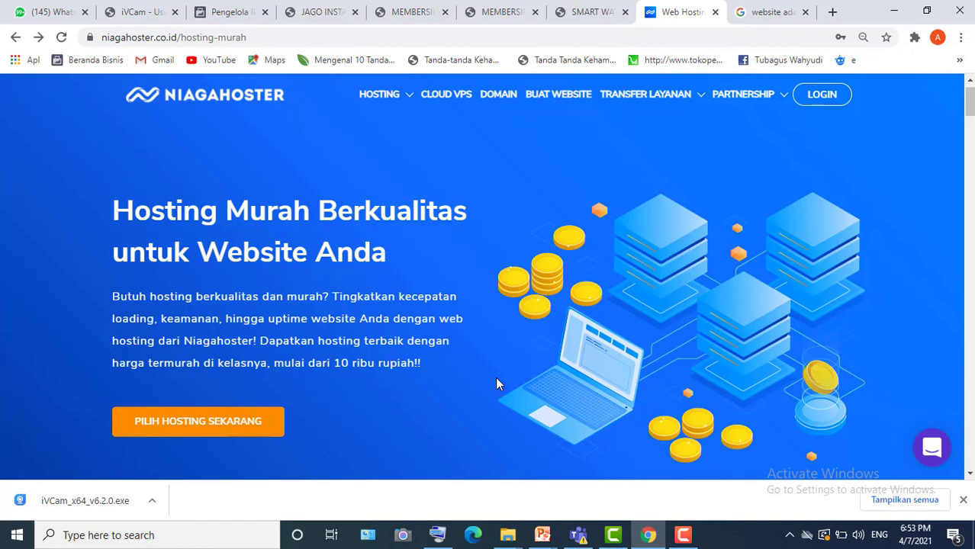
{"action": "scroll", "coordinate": [497, 378], "scroll_direction": "down", "scroll_amount": 2}
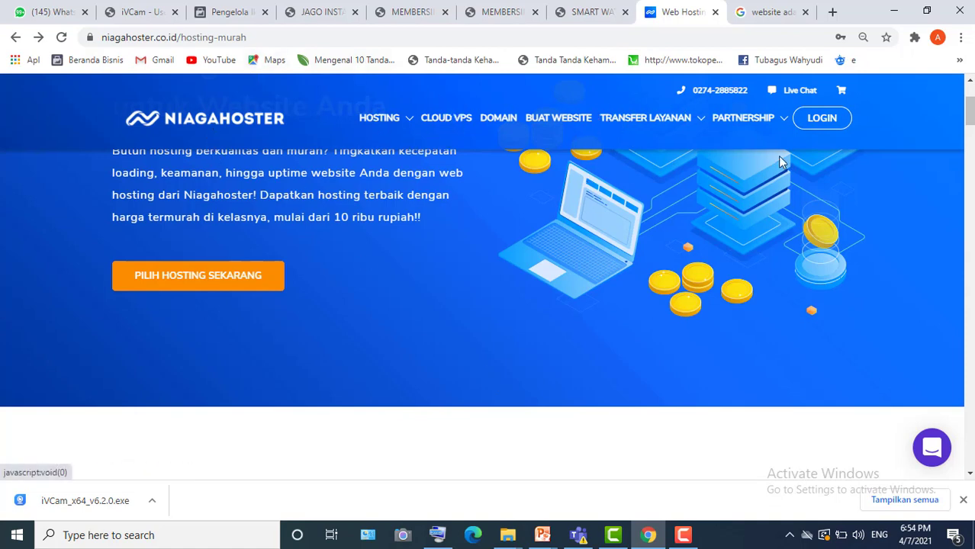
{"action": "left_click", "coordinate": [411, 127]}
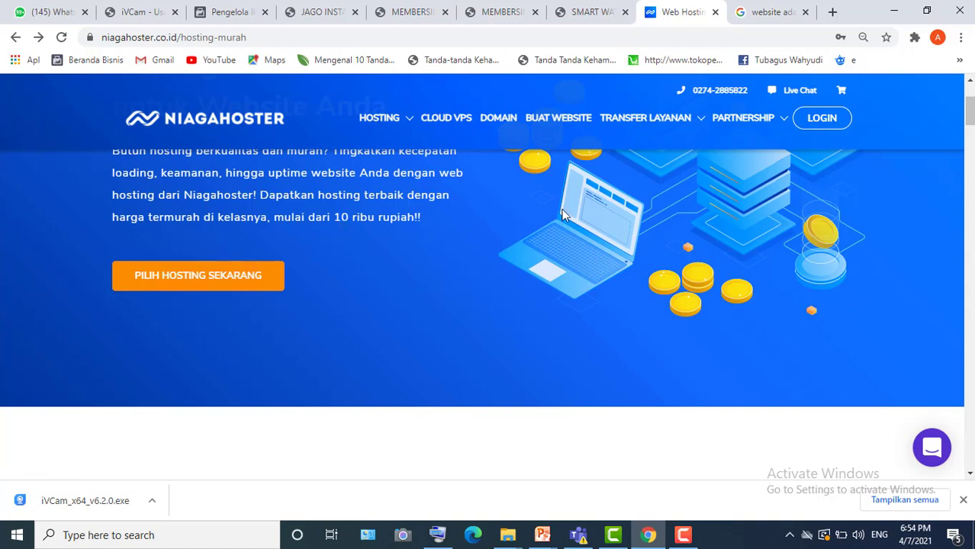
{"action": "left_click", "coordinate": [784, 124]}
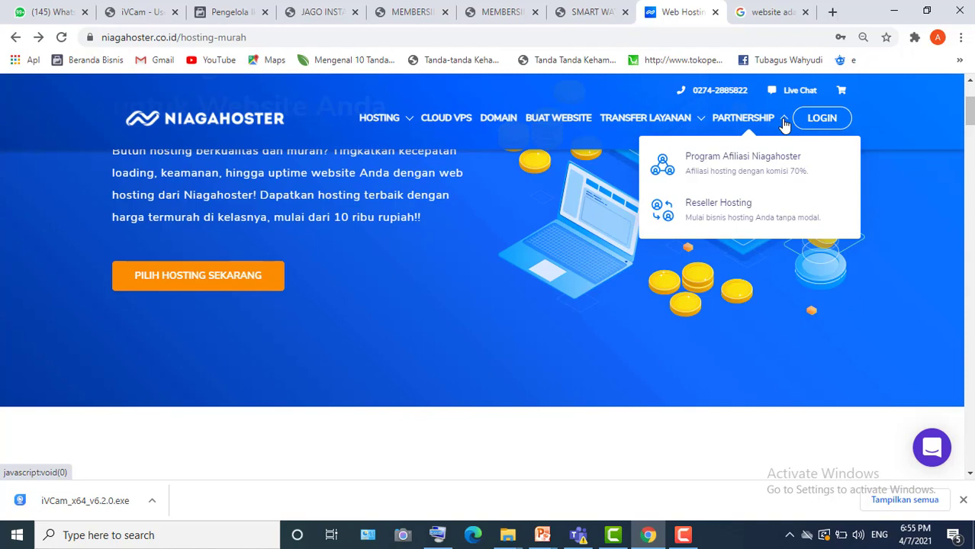
{"action": "left_click", "coordinate": [514, 279]}
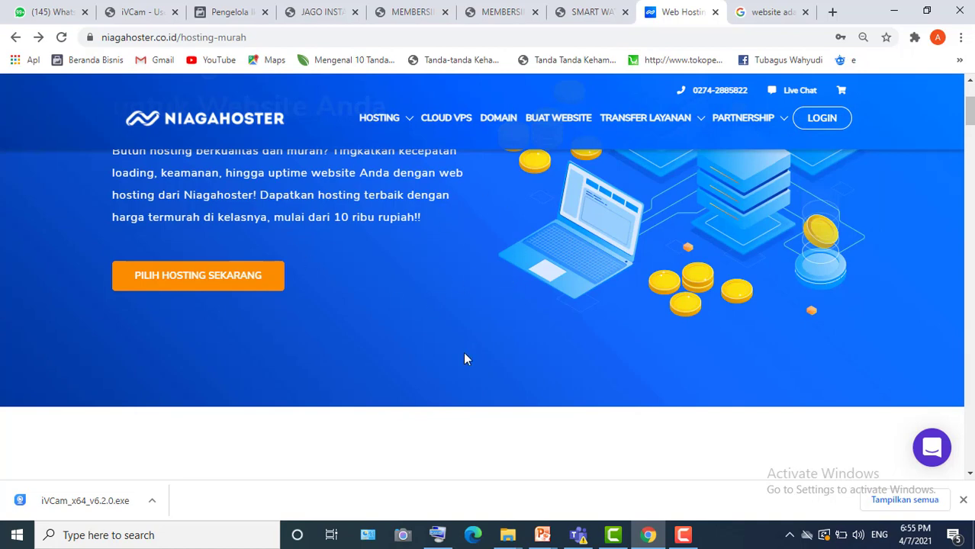
- Scroll down to the Harga Paket Web Hosting prices and the Bayi, Pelajar, Personal and Bisnis feature lists
{"action": "scroll", "coordinate": [467, 359], "scroll_direction": "down", "scroll_amount": 5}
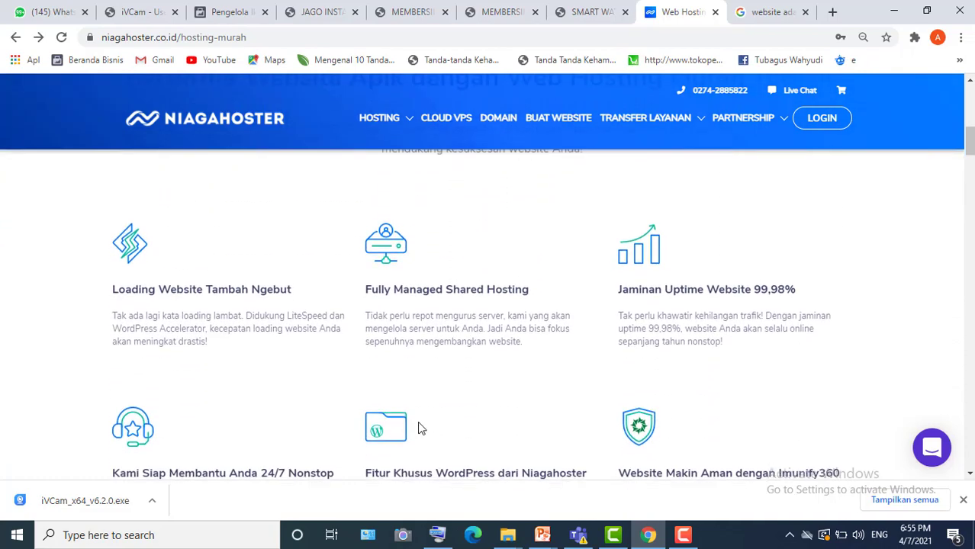
{"action": "scroll", "coordinate": [418, 428], "scroll_direction": "down", "scroll_amount": 5}
{"action": "scroll", "coordinate": [418, 429], "scroll_direction": "down", "scroll_amount": 1}
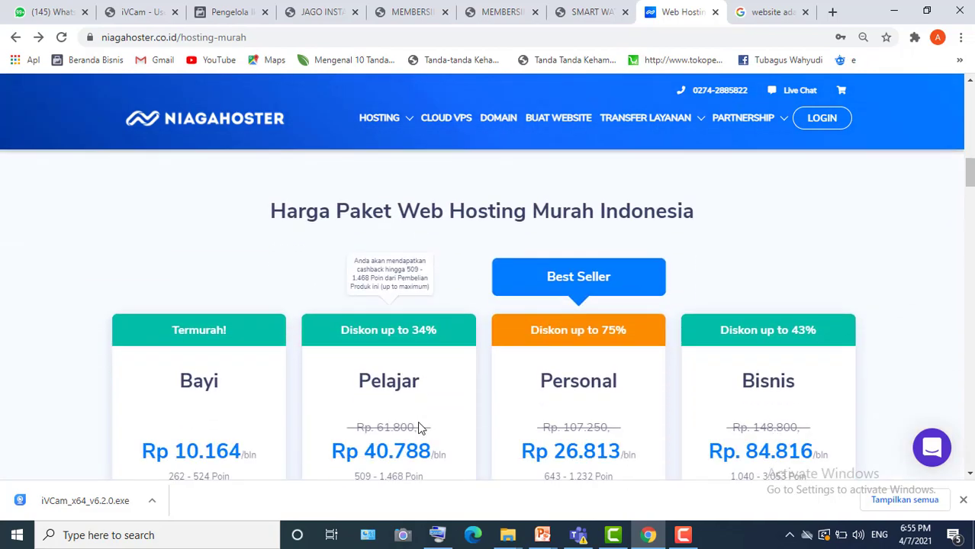
{"action": "scroll", "coordinate": [418, 428], "scroll_direction": "down", "scroll_amount": 1}
{"action": "scroll", "coordinate": [418, 428], "scroll_direction": "up", "scroll_amount": 1}
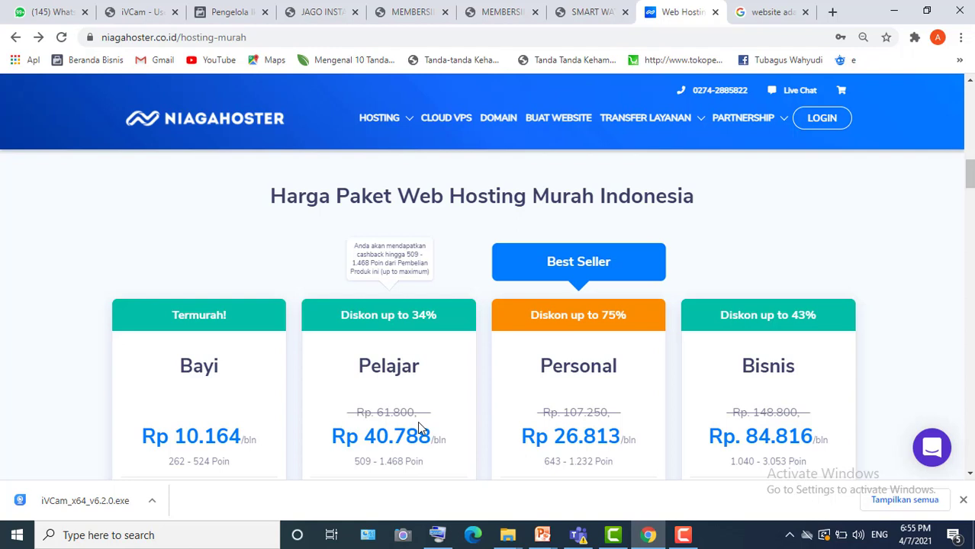
{"action": "scroll", "coordinate": [419, 428], "scroll_direction": "up", "scroll_amount": 1, "text": "ctrl"}
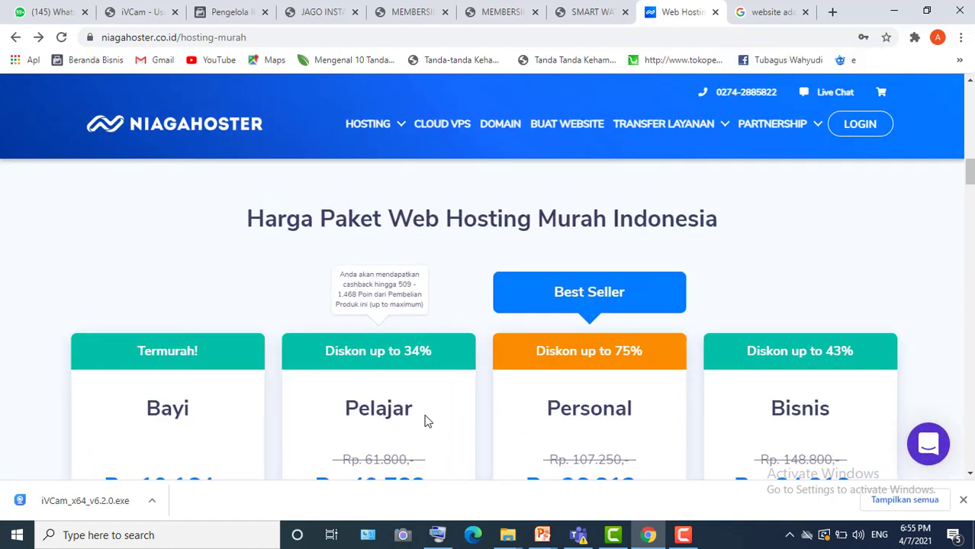
{"action": "scroll", "coordinate": [428, 421], "scroll_direction": "down", "scroll_amount": 1, "text": "ctrl"}
{"action": "scroll", "coordinate": [426, 418], "scroll_direction": "down", "scroll_amount": 2}
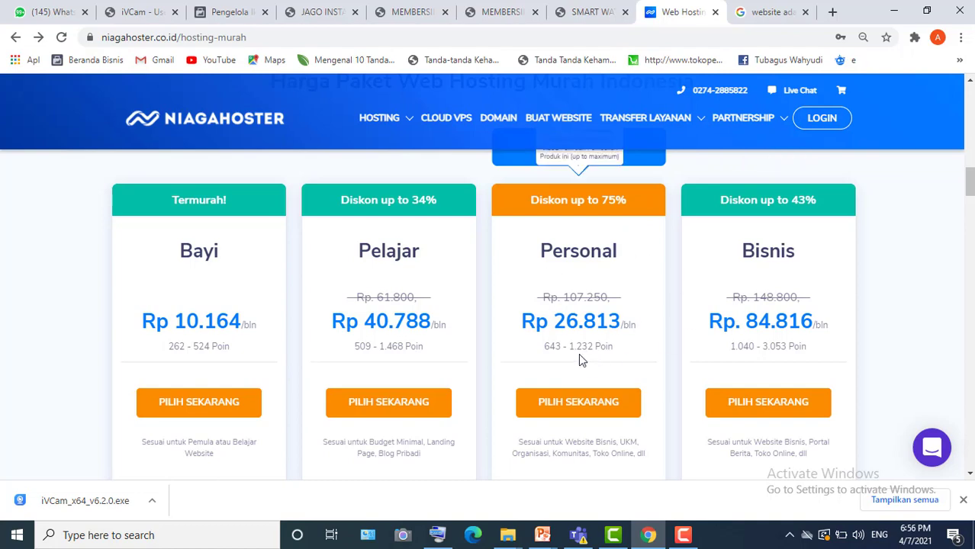
{"action": "scroll", "coordinate": [579, 353], "scroll_direction": "down", "scroll_amount": 3}
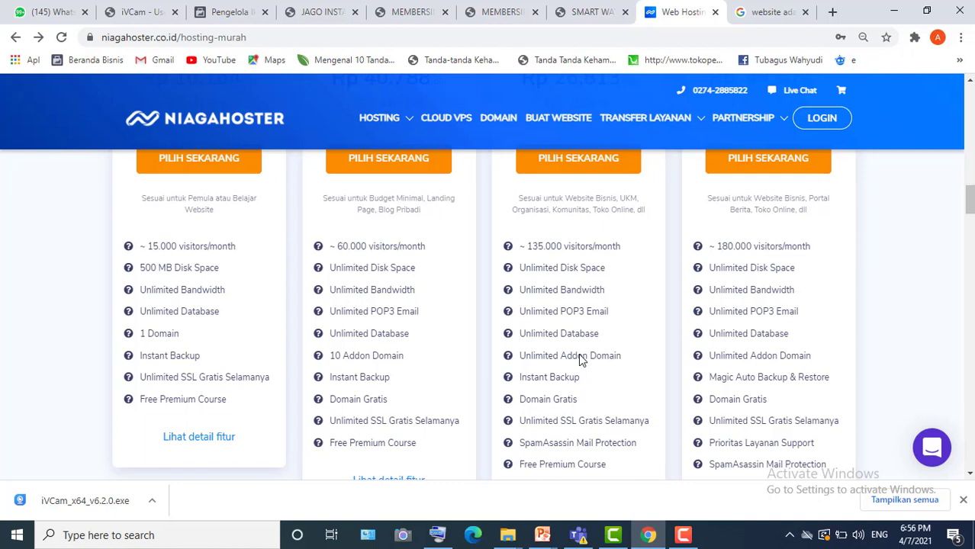
- Select 'Unlimited Addon Domain' in the Personal column, then compare it against the plan prices above
{"action": "left_click_drag", "start_coordinate": [623, 356], "coordinate": [516, 360]}
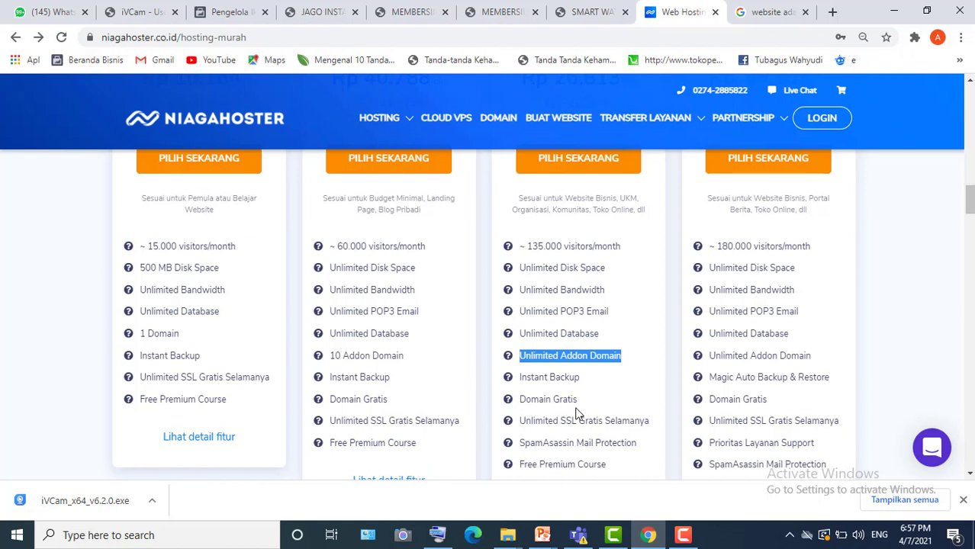
{"action": "scroll", "coordinate": [578, 413], "scroll_direction": "up", "scroll_amount": 2}
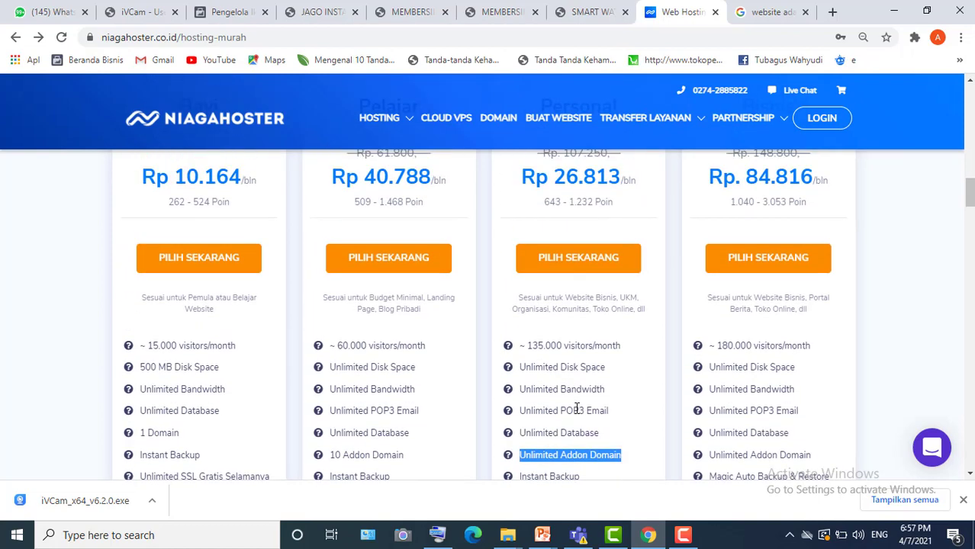
{"action": "scroll", "coordinate": [576, 410], "scroll_direction": "up", "scroll_amount": 1}
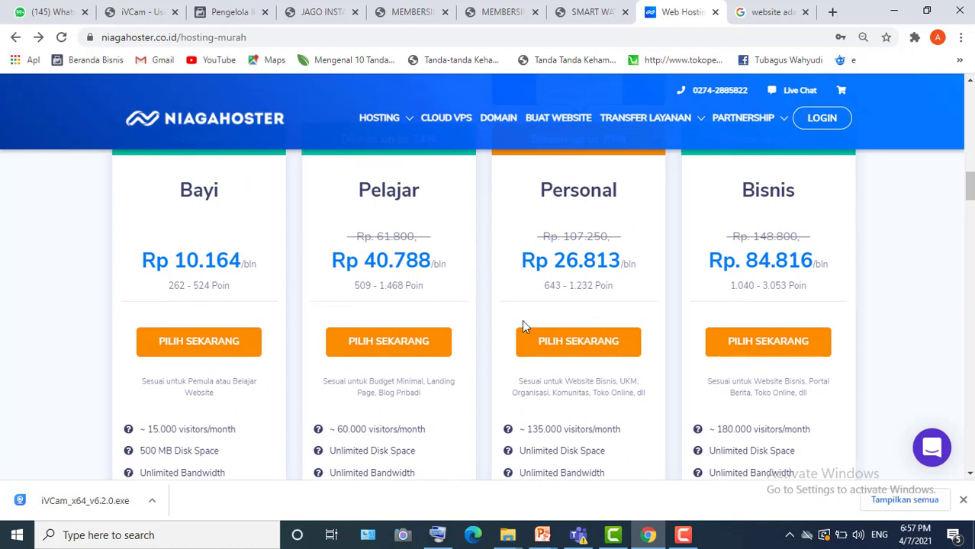
{"action": "scroll", "coordinate": [524, 332], "scroll_direction": "down", "scroll_amount": 2}
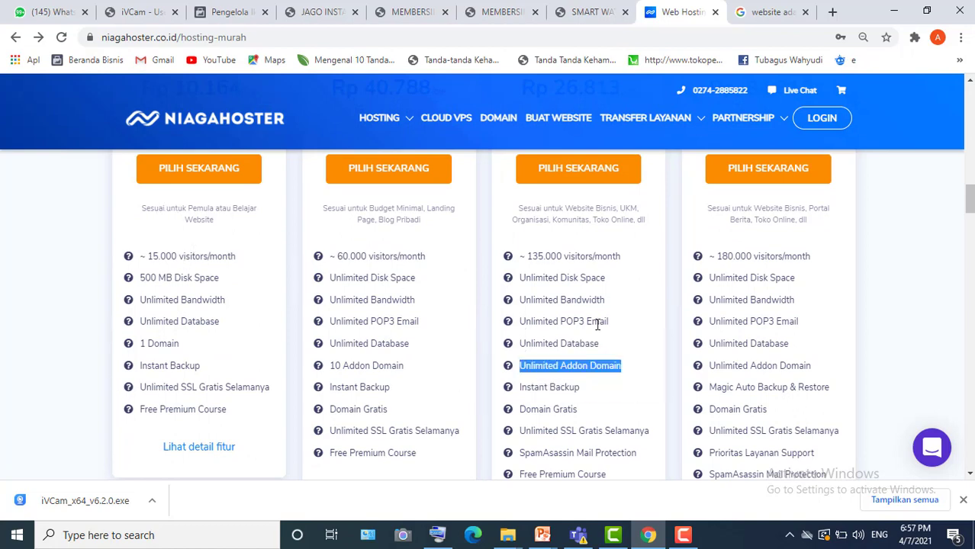
{"action": "scroll", "coordinate": [598, 325], "scroll_direction": "up", "scroll_amount": 3}
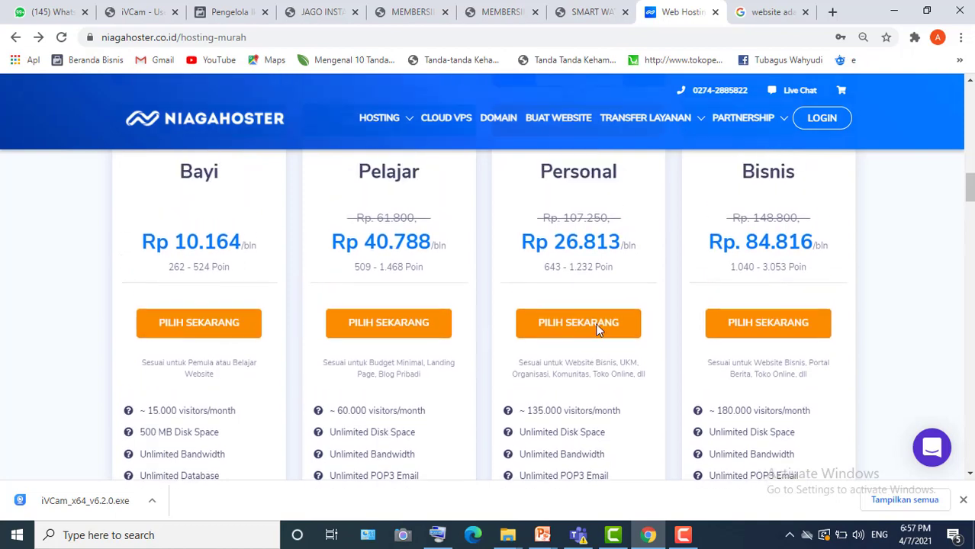
{"action": "scroll", "coordinate": [597, 326], "scroll_direction": "down", "scroll_amount": 2}
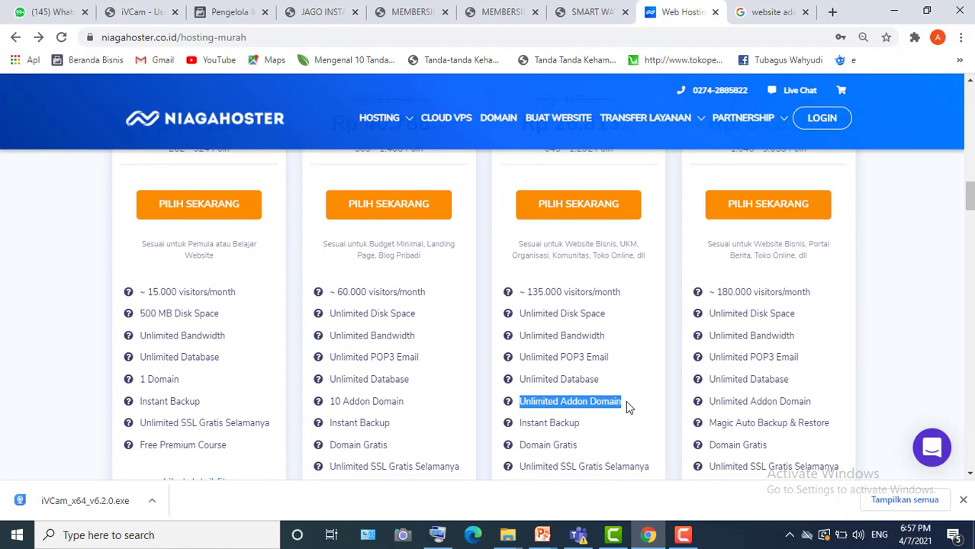
- Highlight 'Free Premium Course' at the bottom of the Personal plan's feature list
{"action": "scroll", "coordinate": [626, 406], "scroll_direction": "down", "scroll_amount": 1}
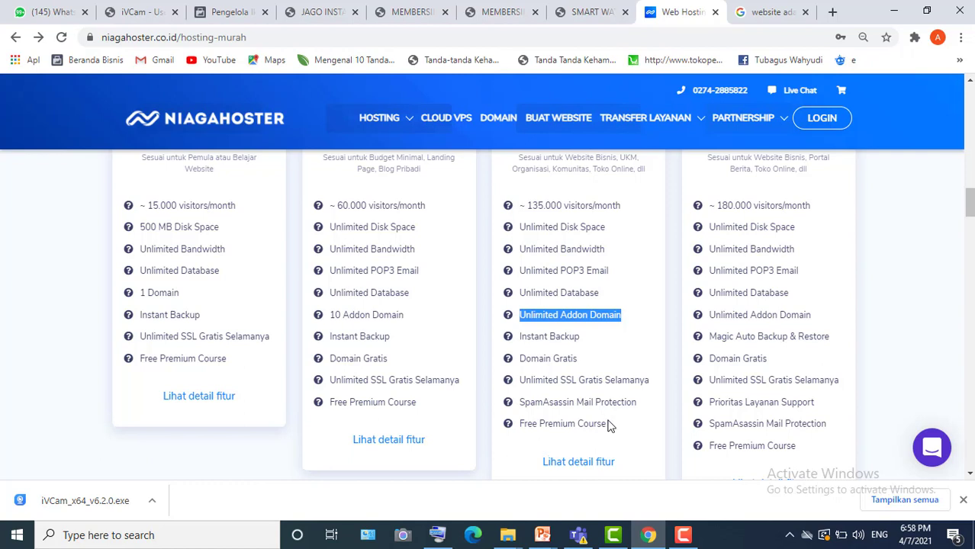
{"action": "left_click_drag", "start_coordinate": [609, 426], "coordinate": [517, 429]}
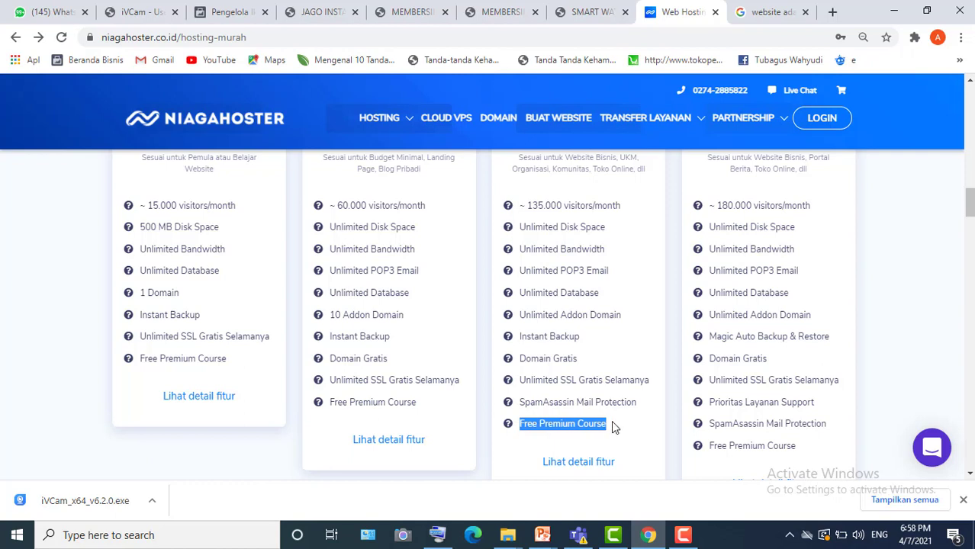
{"action": "mouse_move", "coordinate": [542, 427]}
{"action": "left_mouse_down"}
{"action": "mouse_move", "coordinate": [534, 444]}
{"action": "mouse_move", "coordinate": [525, 424]}
{"action": "left_mouse_up"}
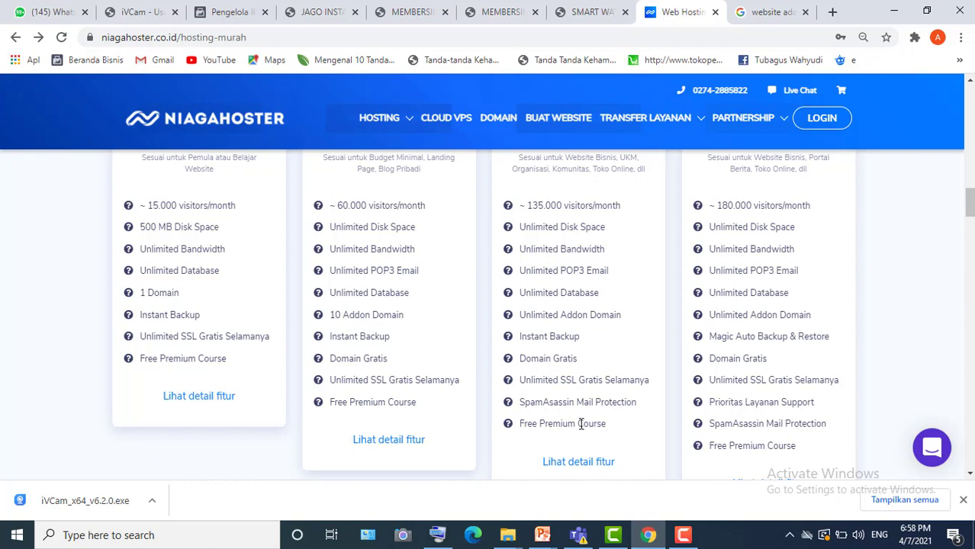
{"action": "left_click_drag", "start_coordinate": [583, 424], "coordinate": [523, 427]}
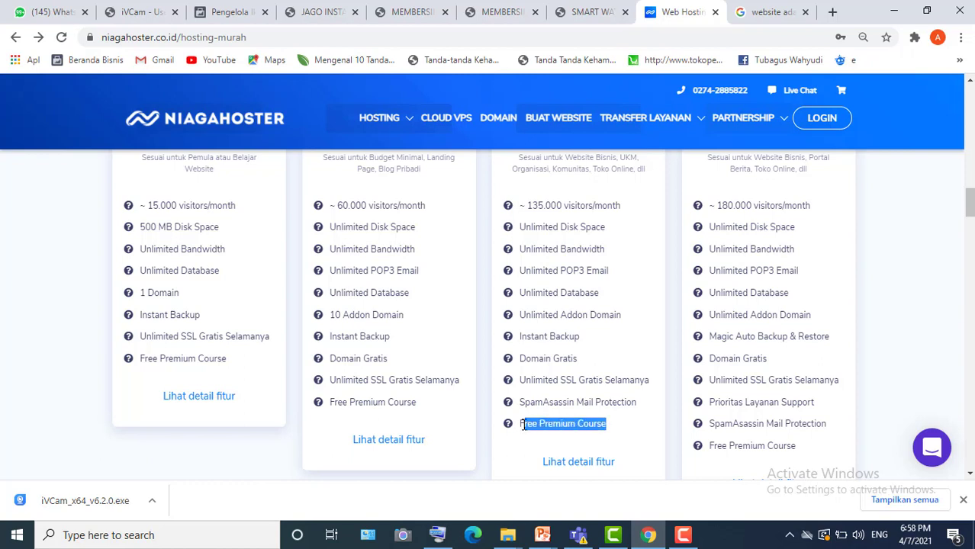
{"action": "right_click", "coordinate": [582, 464]}
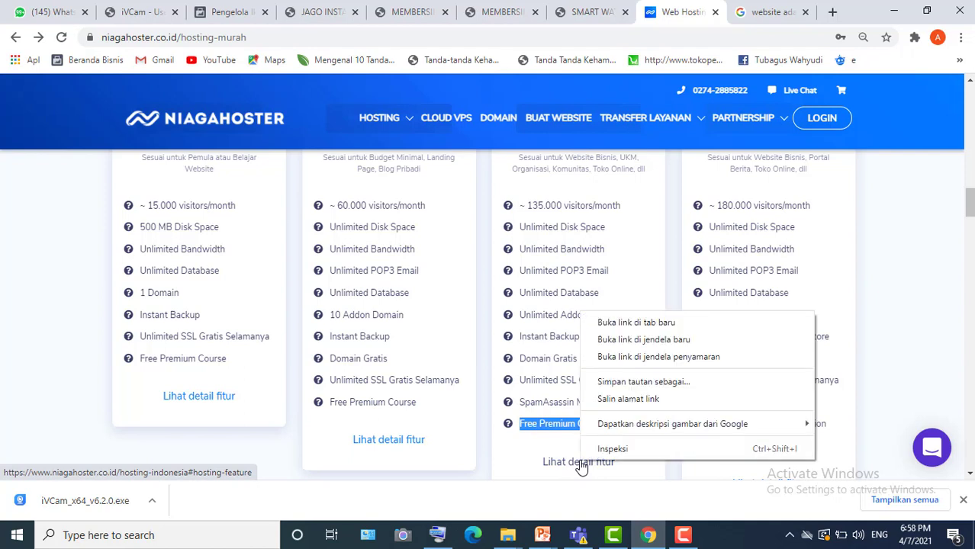
{"action": "left_click", "coordinate": [600, 323]}
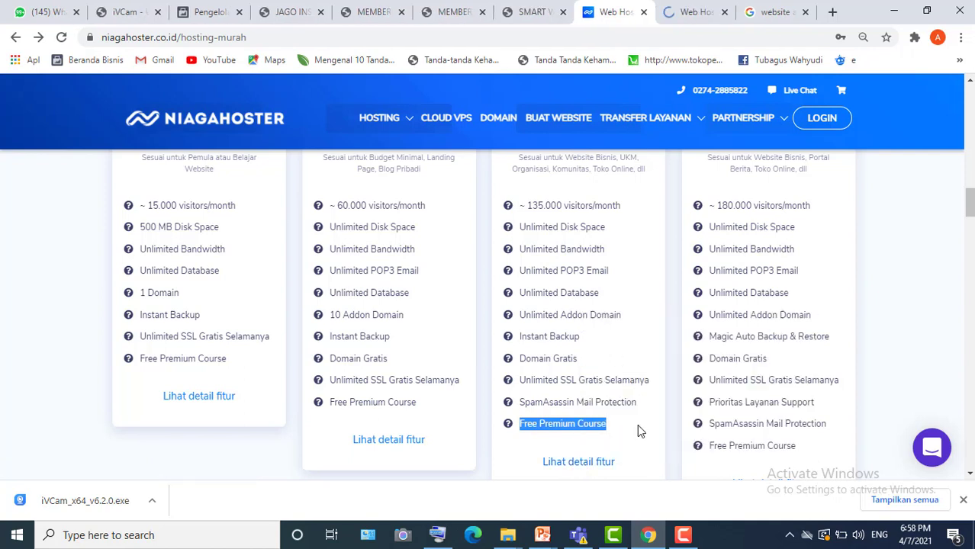
{"action": "left_click_drag", "start_coordinate": [601, 424], "coordinate": [523, 279]}
{"action": "mouse_move", "coordinate": [971, 200]}
{"action": "left_mouse_down"}
{"action": "mouse_move", "coordinate": [971, 179]}
{"action": "mouse_move", "coordinate": [971, 199]}
{"action": "left_mouse_up"}
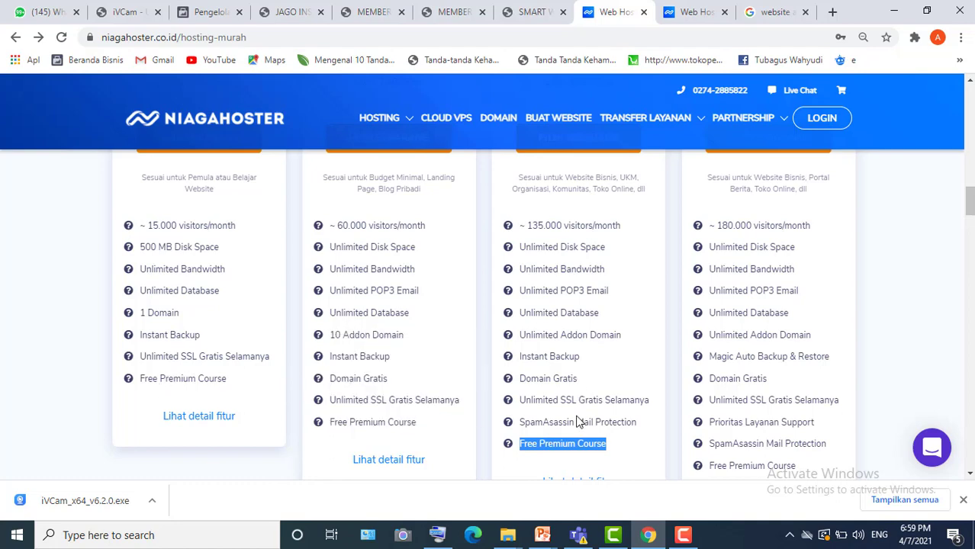
{"action": "scroll", "coordinate": [578, 422], "scroll_direction": "up", "scroll_amount": 3}
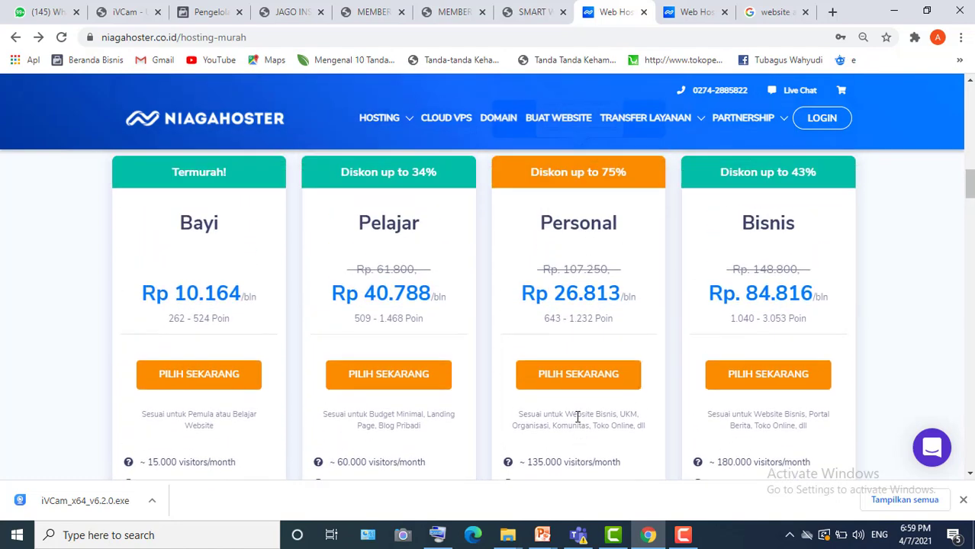
{"action": "scroll", "coordinate": [578, 417], "scroll_direction": "up", "scroll_amount": 1}
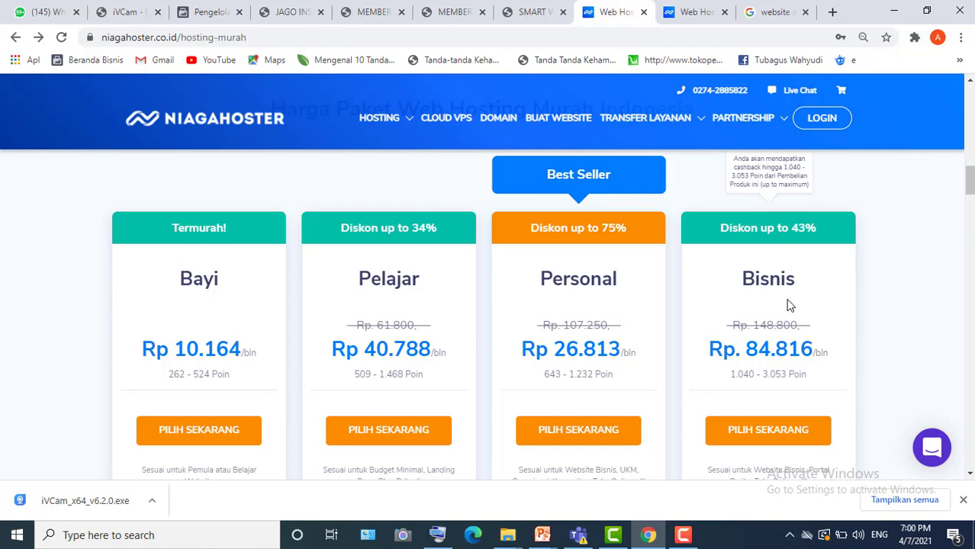
{"action": "scroll", "coordinate": [790, 305], "scroll_direction": "down", "scroll_amount": 1}
{"action": "scroll", "coordinate": [790, 305], "scroll_direction": "down", "scroll_amount": 2}
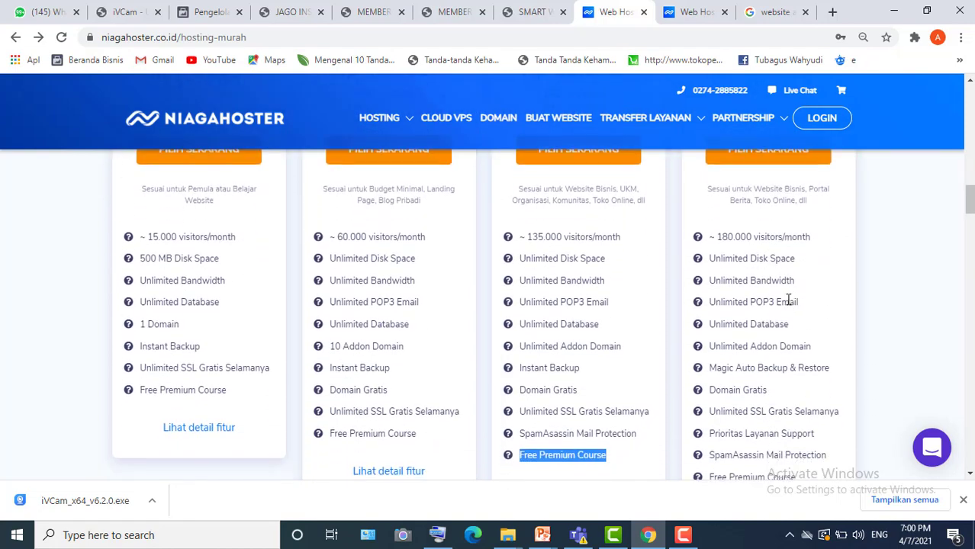
{"action": "scroll", "coordinate": [789, 300], "scroll_direction": "down", "scroll_amount": 1}
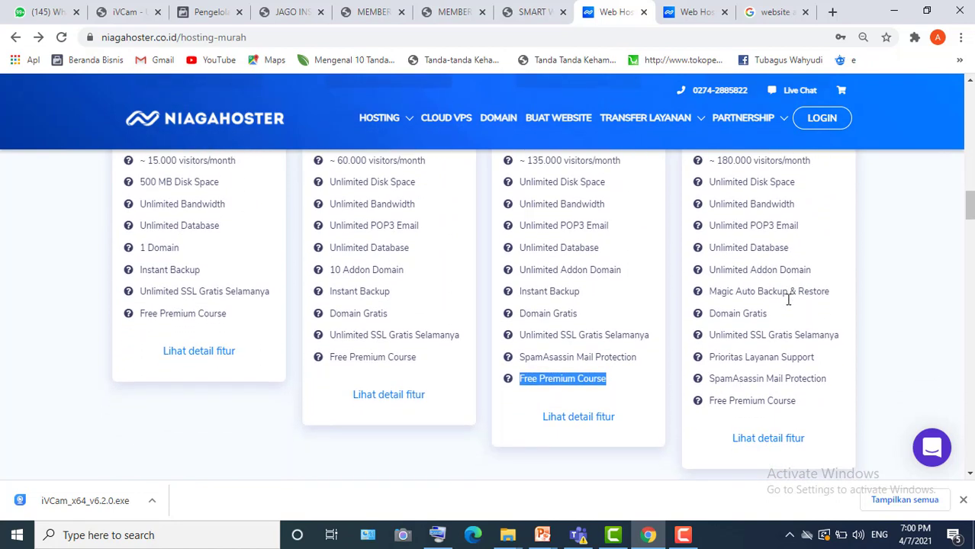
{"action": "scroll", "coordinate": [789, 305], "scroll_direction": "up", "scroll_amount": 1}
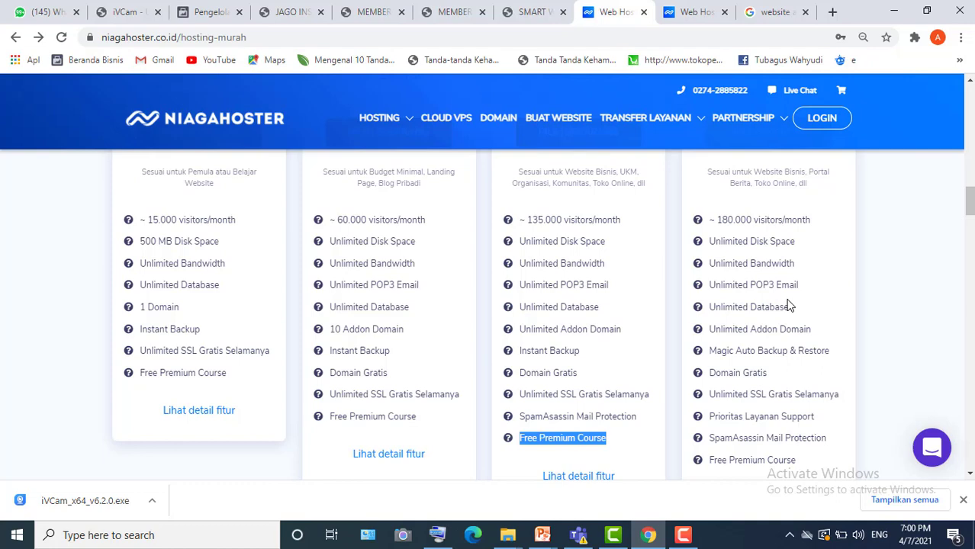
{"action": "scroll", "coordinate": [788, 306], "scroll_direction": "up", "scroll_amount": 2}
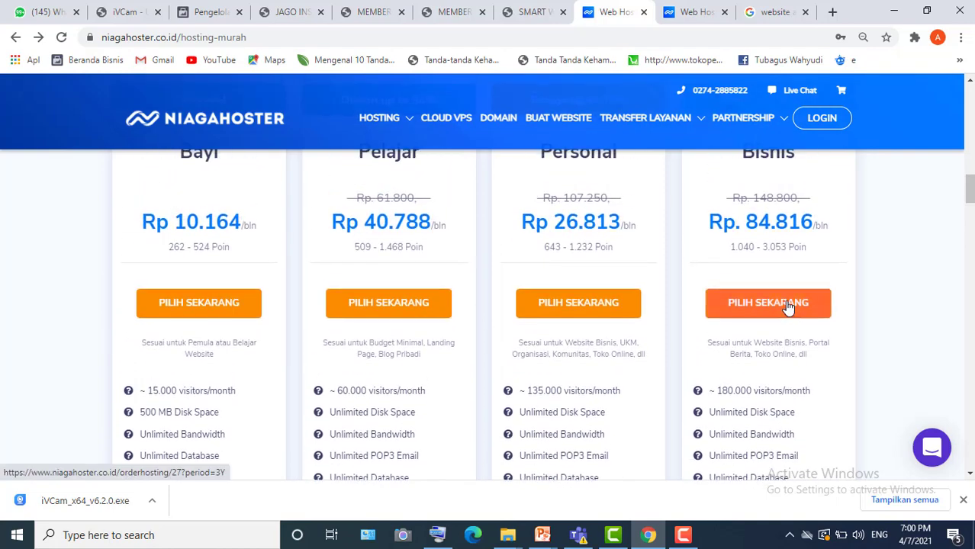
{"action": "scroll", "coordinate": [789, 305], "scroll_direction": "up", "scroll_amount": 1}
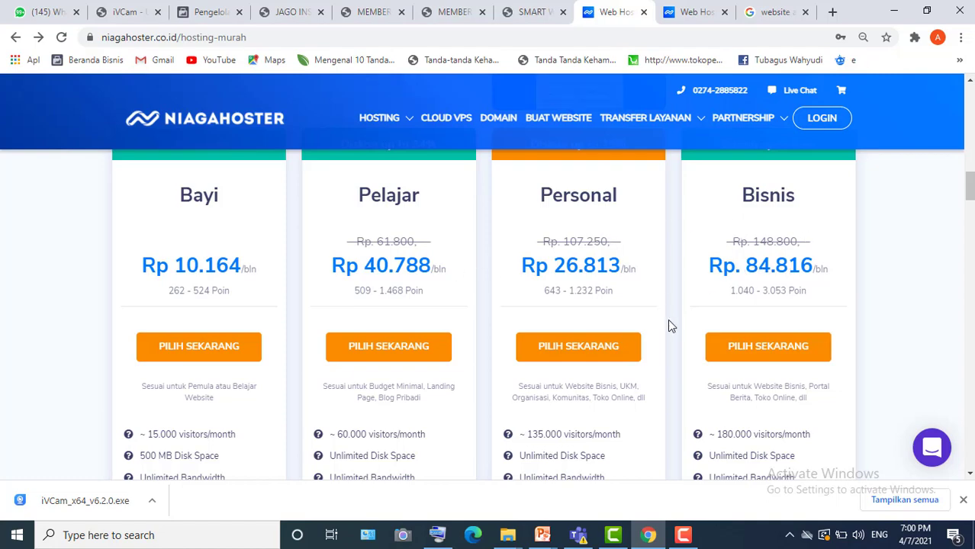
{"action": "scroll", "coordinate": [667, 319], "scroll_direction": "down", "scroll_amount": 3}
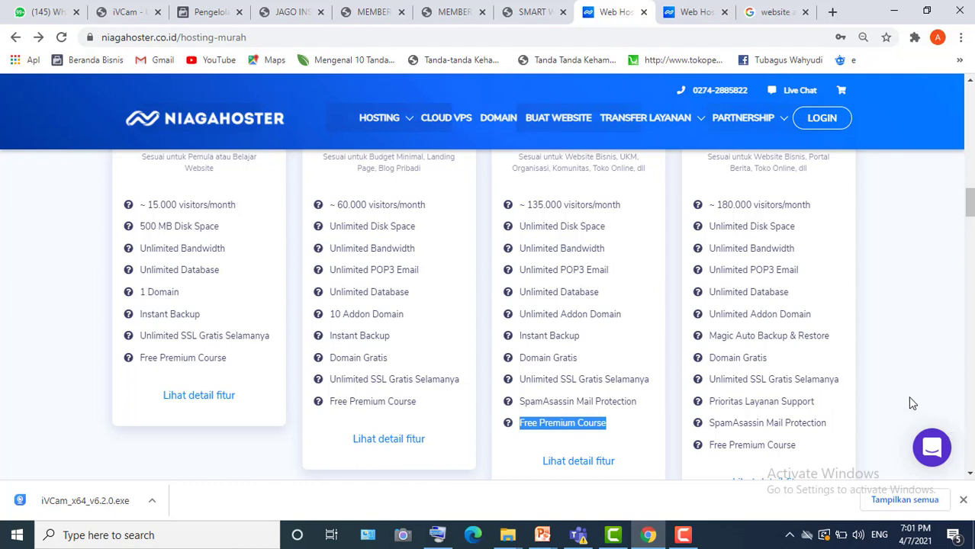
{"action": "left_click", "coordinate": [936, 456]}
{"action": "scroll", "coordinate": [736, 222], "scroll_direction": "up", "scroll_amount": 1}
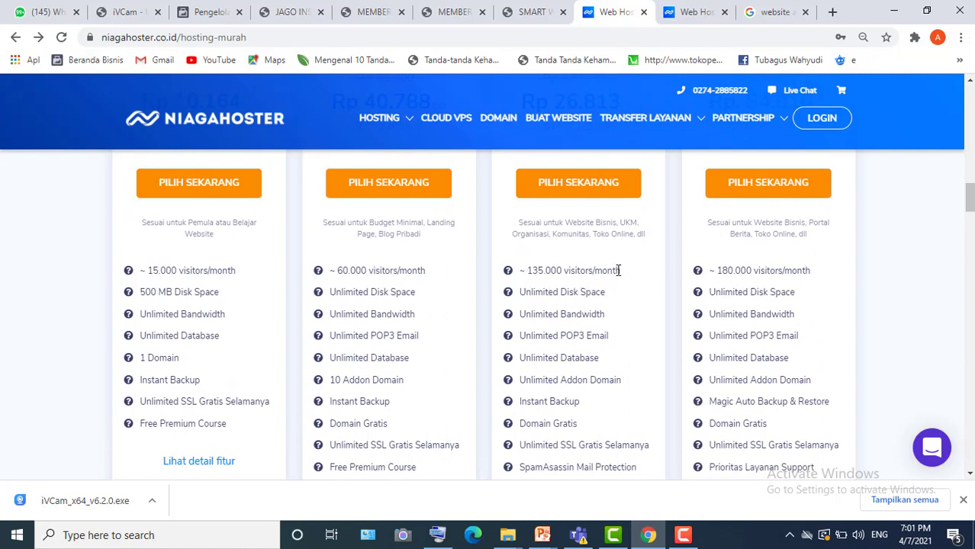
- Highlight '135.000 visitors/month' in the Personal plan's feature list
{"action": "left_click_drag", "start_coordinate": [625, 273], "coordinate": [528, 273]}
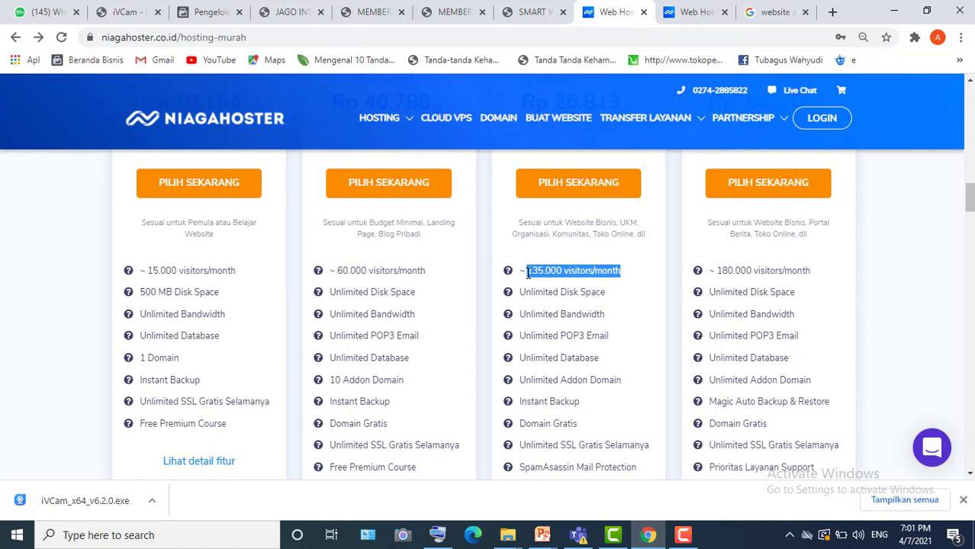
- Highlight the Personal card's 'Diskon up to 75%' label and its struck-out Rp. 107.250 price
{"action": "scroll", "coordinate": [527, 273], "scroll_direction": "up", "scroll_amount": 2}
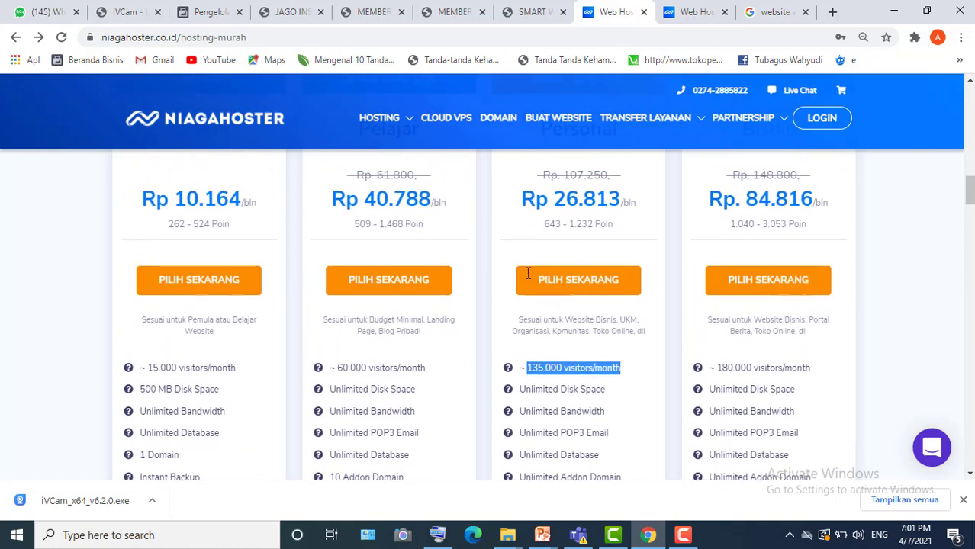
{"action": "scroll", "coordinate": [527, 274], "scroll_direction": "up", "scroll_amount": 3}
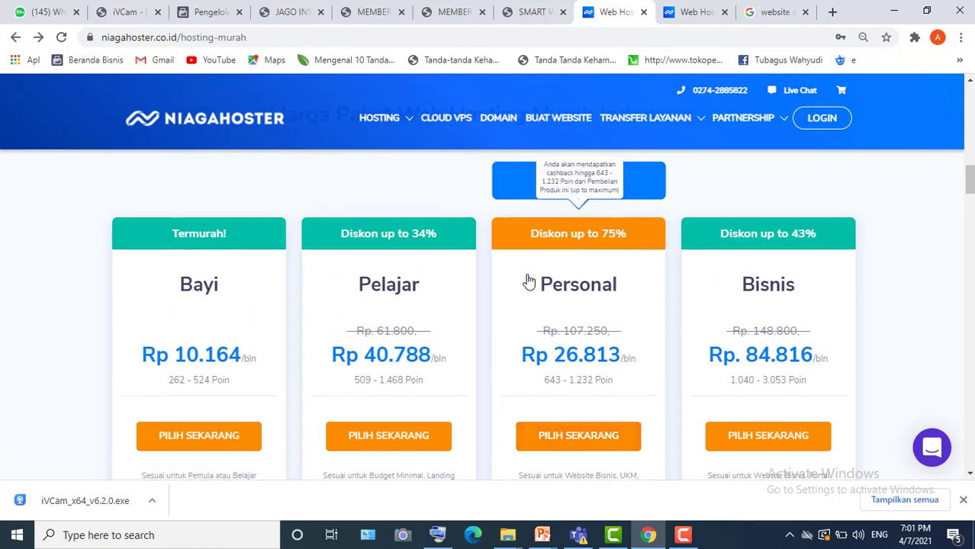
{"action": "left_click_drag", "start_coordinate": [532, 243], "coordinate": [645, 241]}
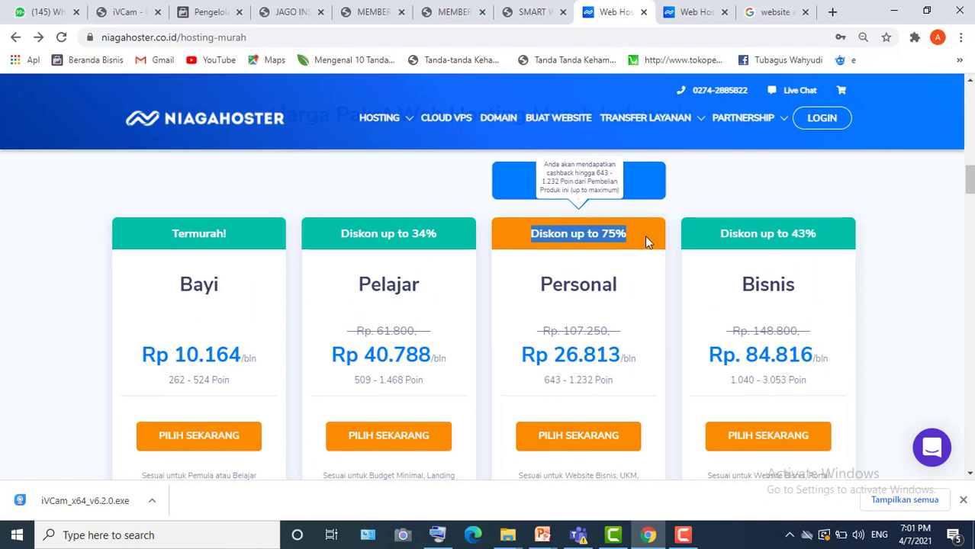
{"action": "left_click_drag", "start_coordinate": [615, 331], "coordinate": [534, 336]}
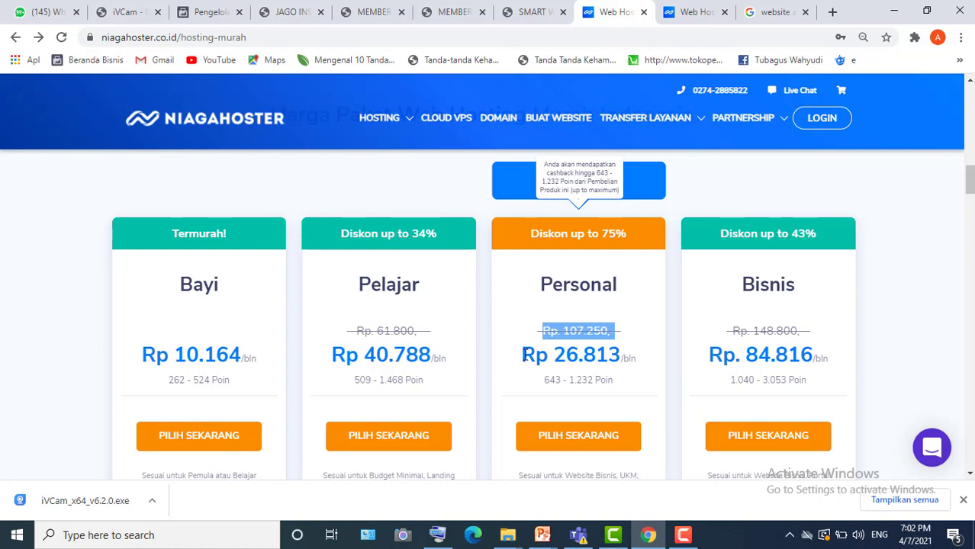
- Highlight the Rp 26.813 monthly price instead, then choose the Personal plan to order
{"action": "left_click", "coordinate": [645, 354]}
{"action": "left_click_drag", "start_coordinate": [619, 356], "coordinate": [580, 357]}
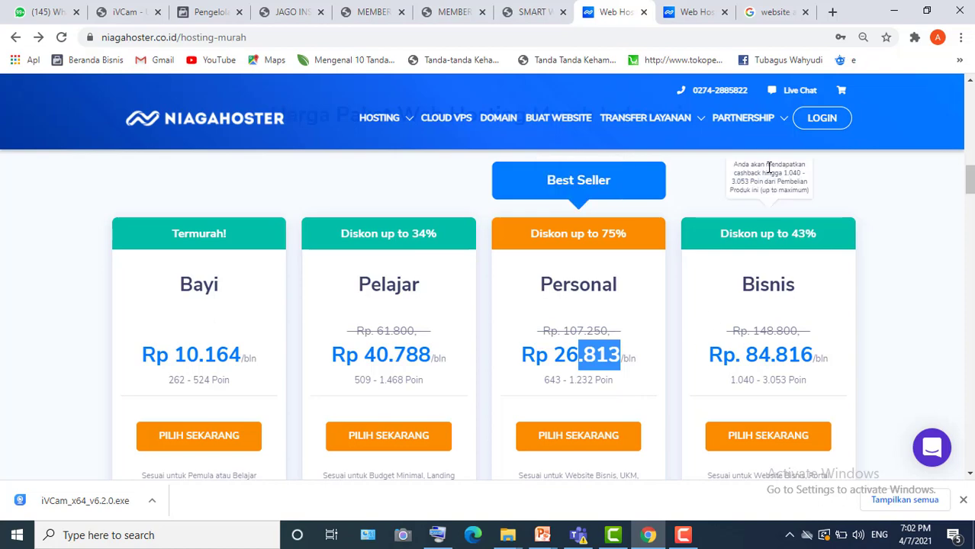
{"action": "scroll", "coordinate": [580, 328], "scroll_direction": "down", "scroll_amount": 2}
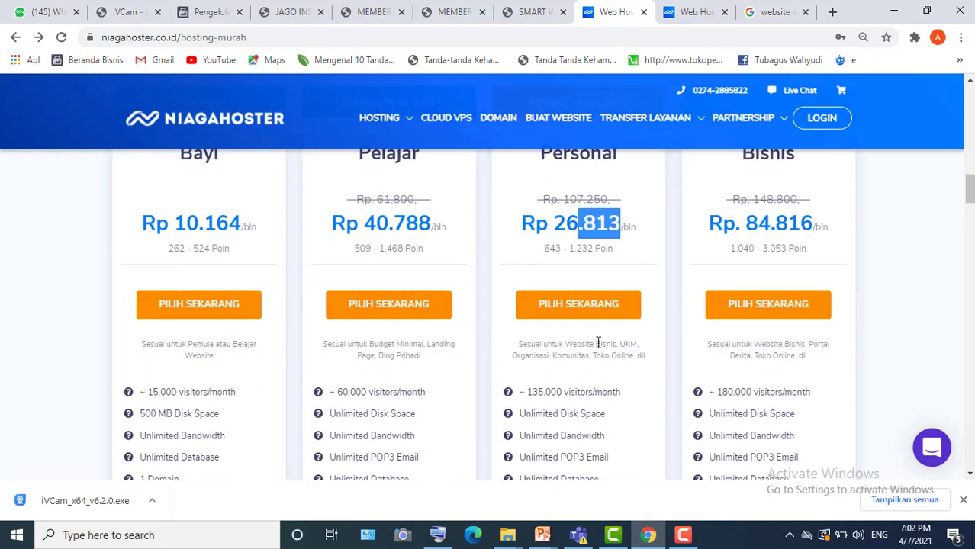
{"action": "left_click", "coordinate": [569, 312]}
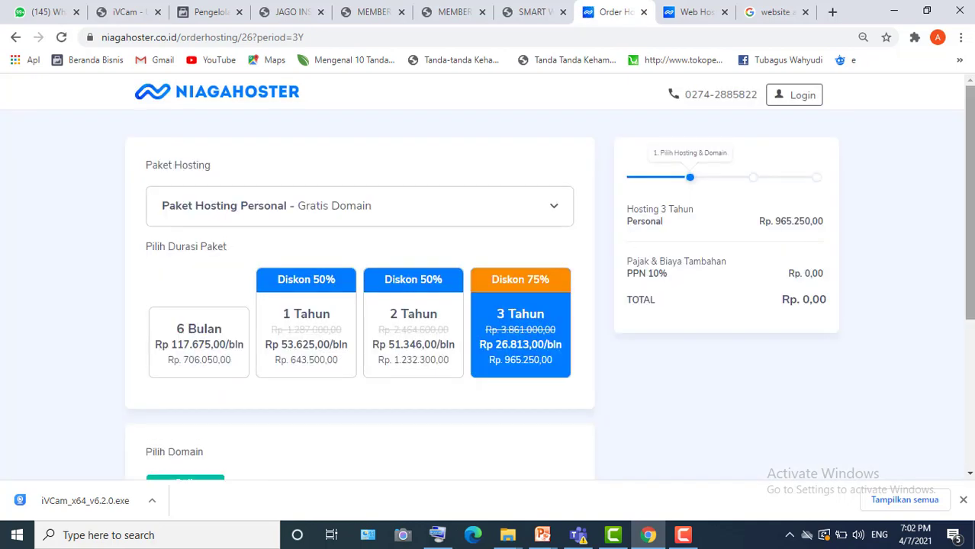
- Review the Paket Hosting plan list, keeping Personal with free domain selected
{"action": "mouse_move", "coordinate": [973, 224]}
{"action": "left_mouse_down"}
{"action": "mouse_move", "coordinate": [973, 372]}
{"action": "mouse_move", "coordinate": [972, 225]}
{"action": "left_mouse_up"}
{"action": "left_click", "coordinate": [335, 210]}
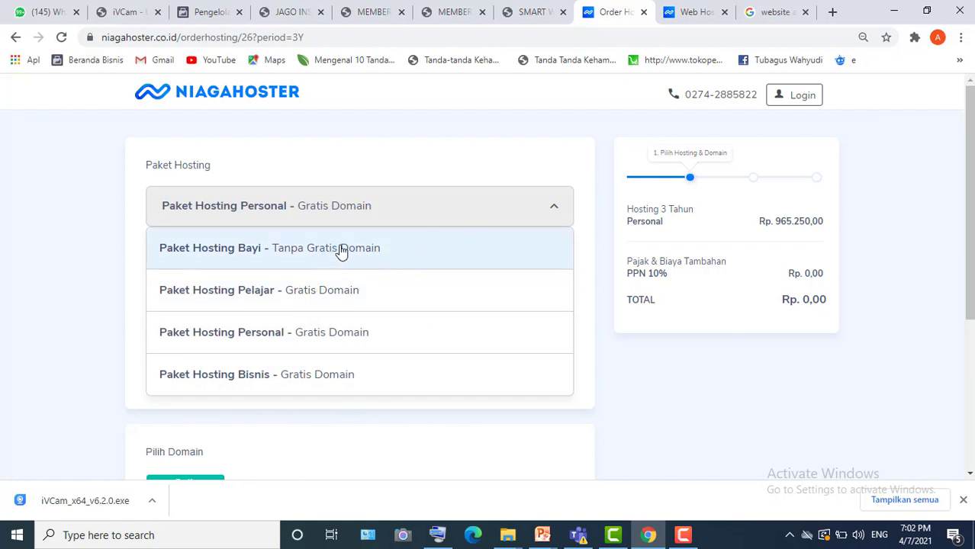
{"action": "left_click", "coordinate": [425, 141]}
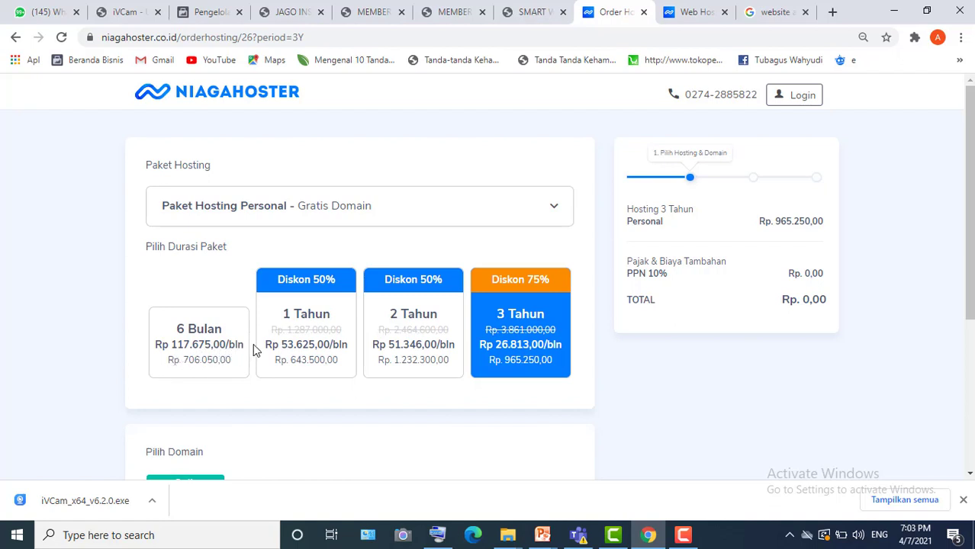
- Try the 6 Bulan duration, then settle on 1 Tahun at Rp. 643.500,00
{"action": "left_click_drag", "start_coordinate": [161, 322], "coordinate": [238, 373]}
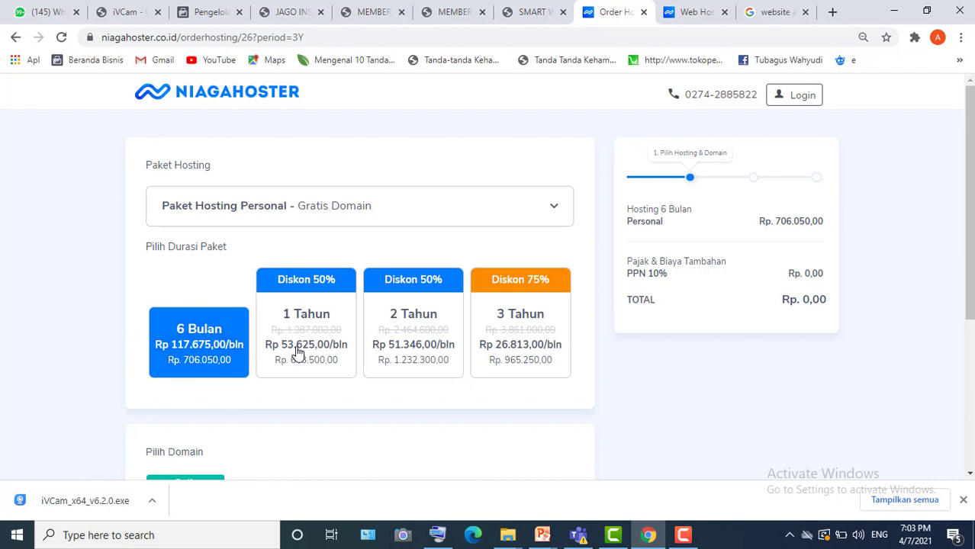
{"action": "left_click_drag", "start_coordinate": [266, 349], "coordinate": [351, 357]}
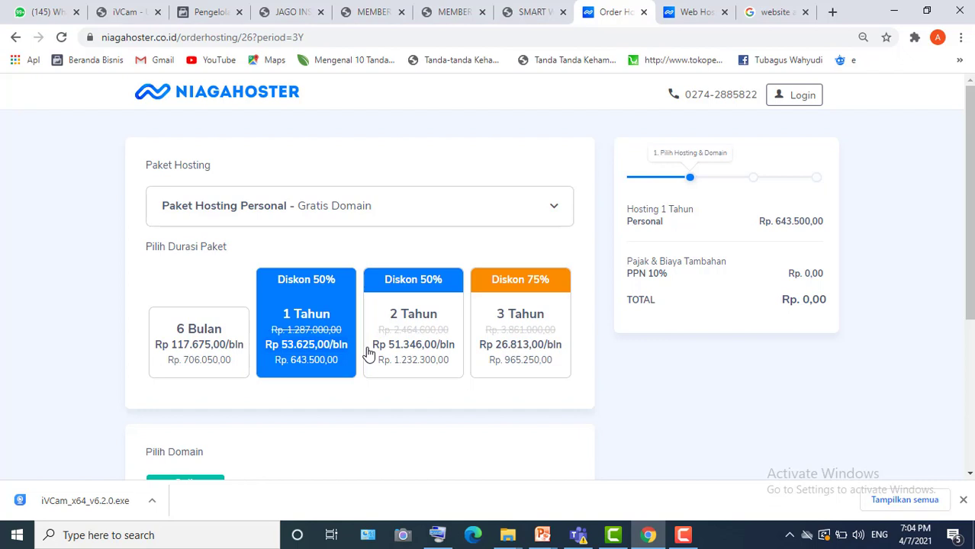
- Change the Personal hosting duration to 2 Tahun, costing Rp. 1.232.300,00
{"action": "left_click", "coordinate": [425, 325]}
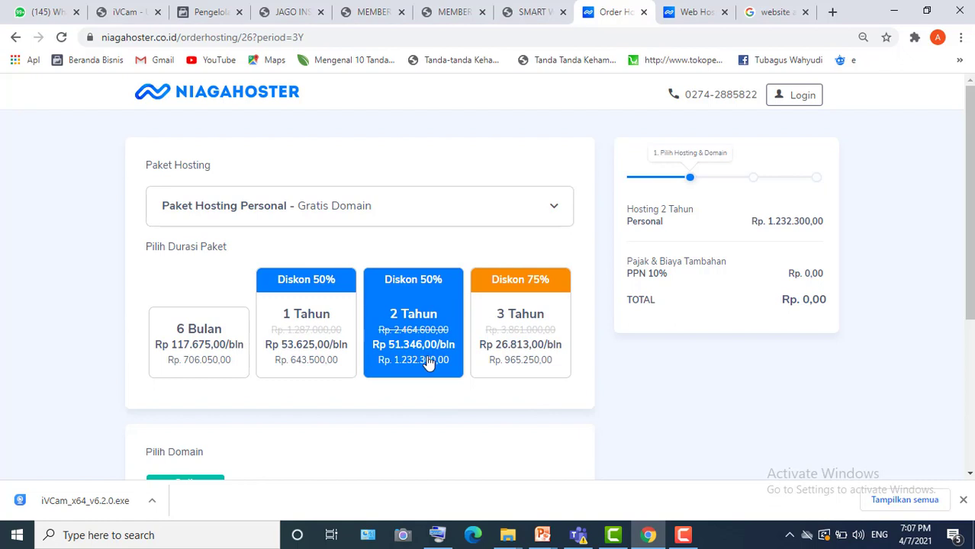
- Pick the 3 Tahun (Diskon 75%) duration, bringing the hosting to Rp. 965.250,00
{"action": "left_click", "coordinate": [515, 313]}
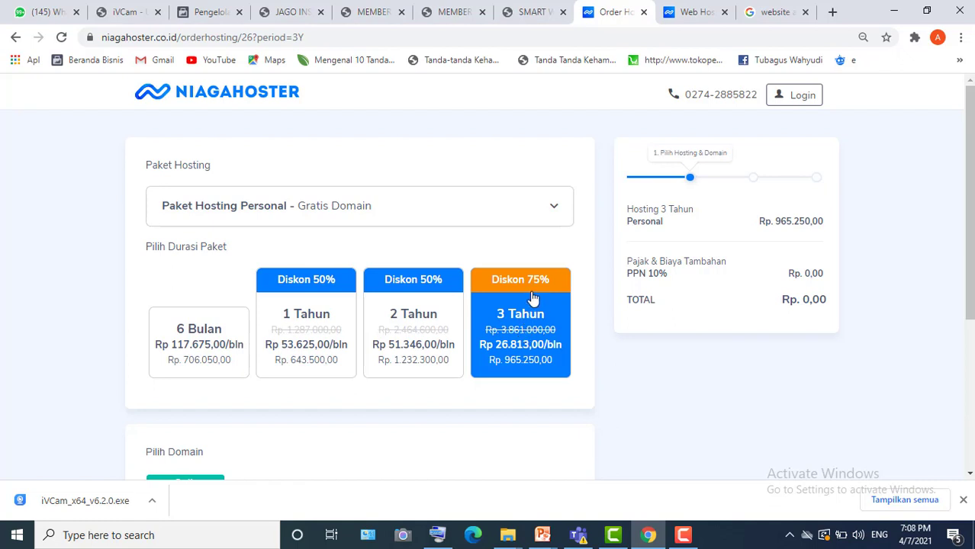
{"action": "scroll", "coordinate": [969, 229], "scroll_direction": "down", "scroll_amount": 1}
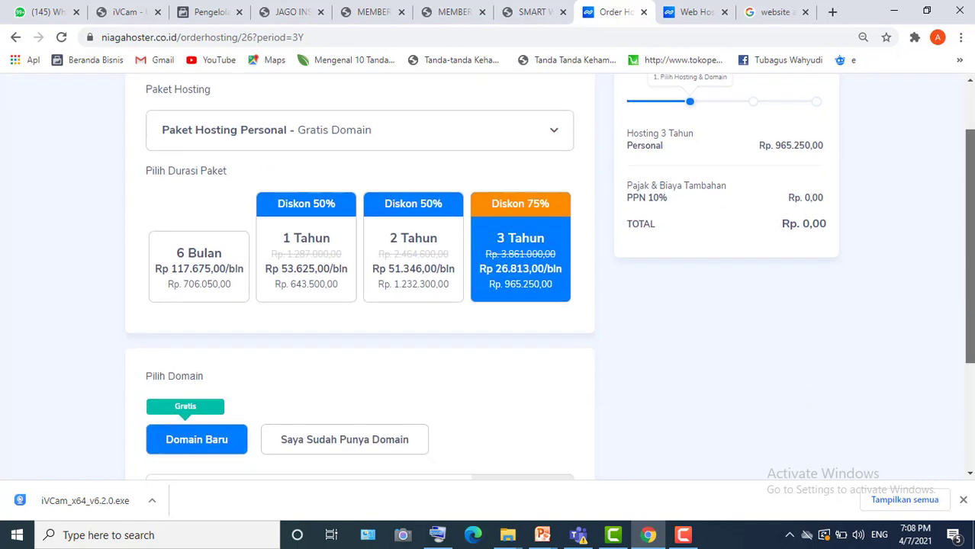
- Browse the free domain extension list with the page zoomed to 90%
{"action": "scroll", "coordinate": [969, 244], "scroll_direction": "down", "scroll_amount": 1}
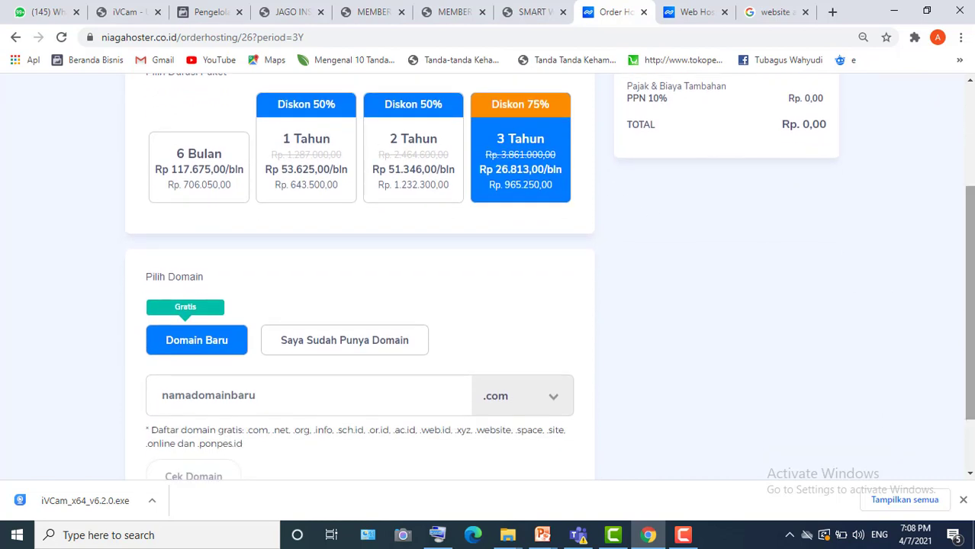
{"action": "scroll", "coordinate": [969, 267], "scroll_direction": "up", "scroll_amount": 1}
{"action": "left_click_drag", "start_coordinate": [970, 244], "coordinate": [965, 302]}
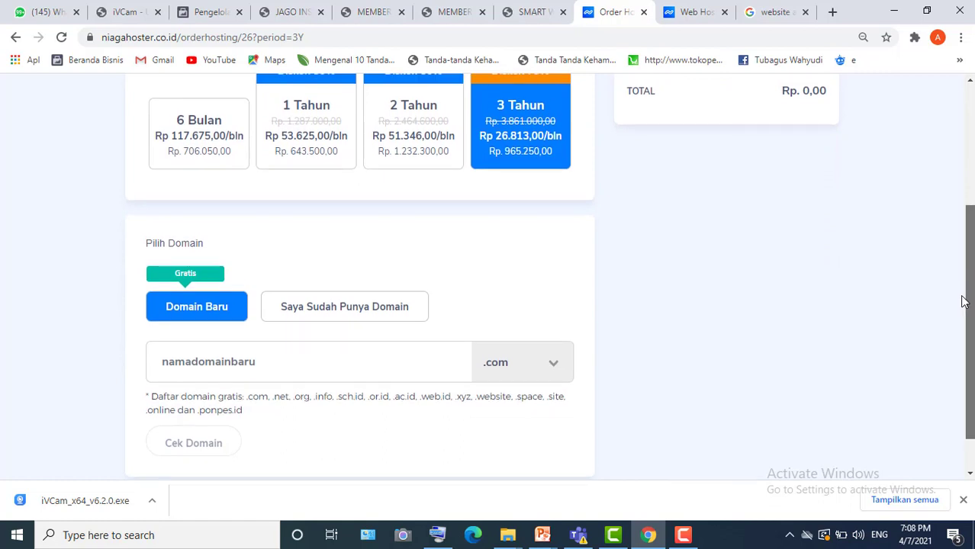
{"action": "left_click", "coordinate": [548, 362]}
{"action": "left_click", "coordinate": [555, 360]}
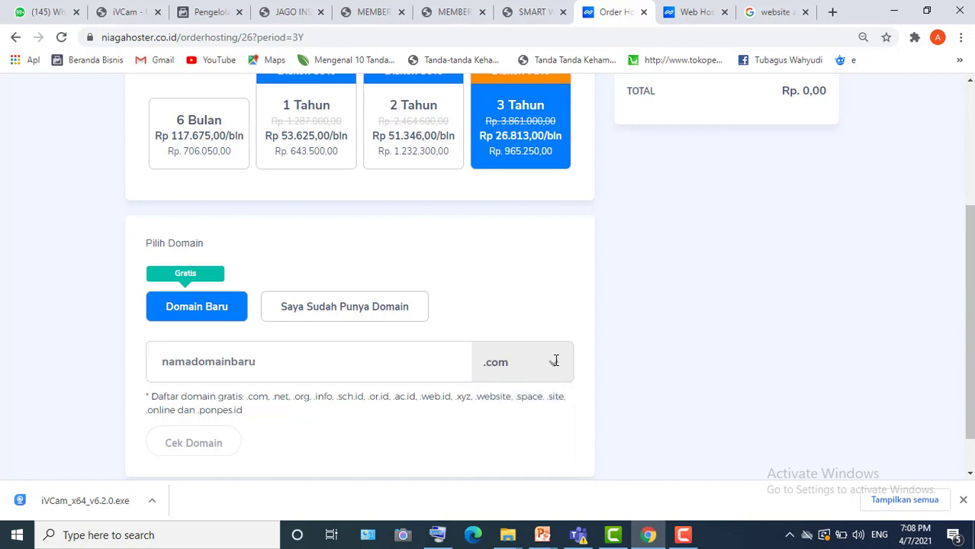
{"action": "left_click", "coordinate": [555, 360]}
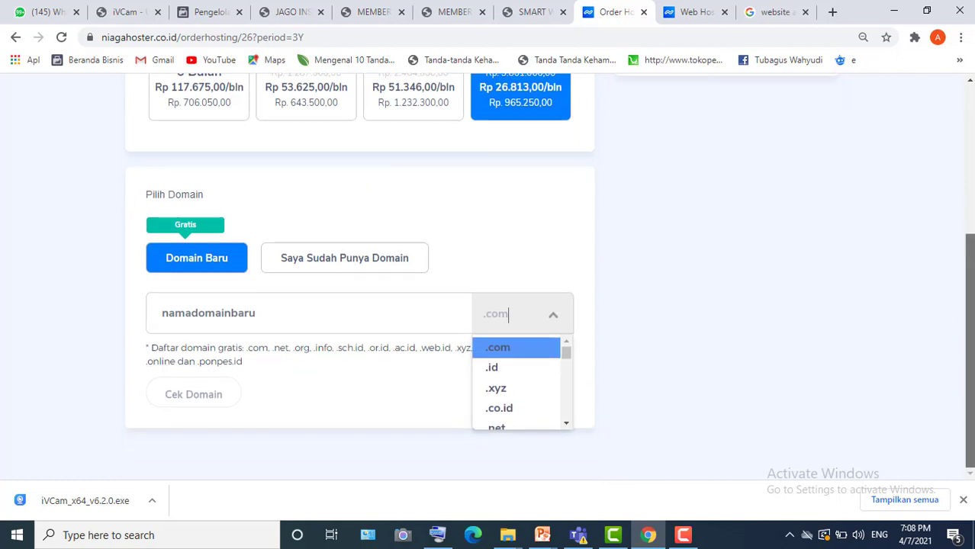
{"action": "scroll", "coordinate": [555, 360], "scroll_direction": "down", "scroll_amount": 1}
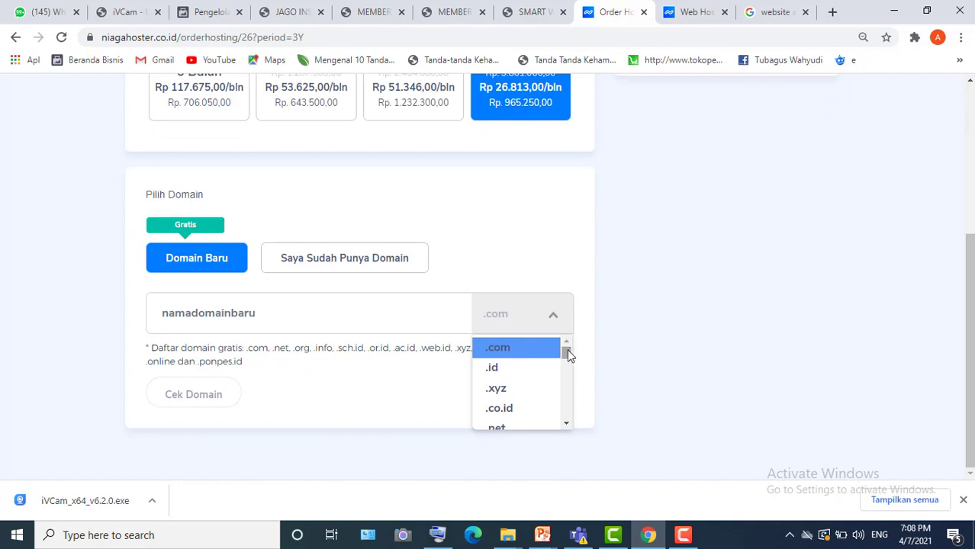
{"action": "scroll", "coordinate": [567, 351], "scroll_direction": "down", "scroll_amount": 2}
{"action": "scroll", "coordinate": [567, 351], "scroll_direction": "up", "scroll_amount": 3}
{"action": "key", "text": "Down"}
{"action": "key", "text": "Down"}
{"action": "key", "text": "Down"}
{"action": "key", "text": "Down"}
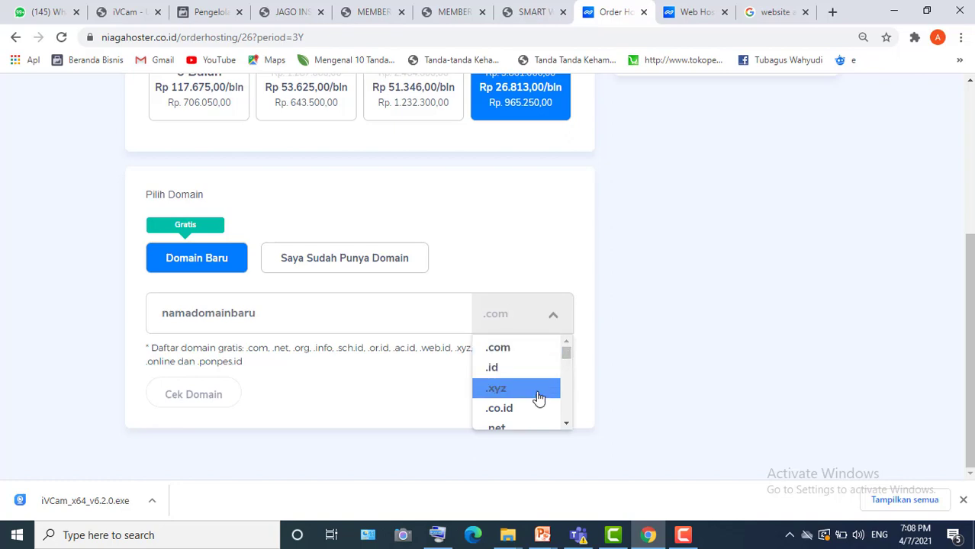
{"action": "scroll", "coordinate": [567, 426], "scroll_direction": "down", "scroll_amount": 2}
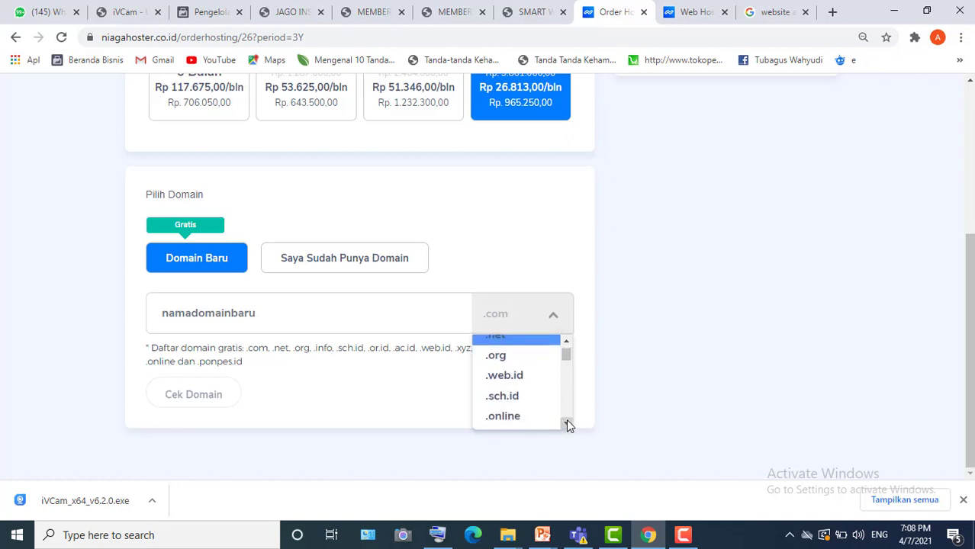
{"action": "key", "text": "ctrl+minus"}
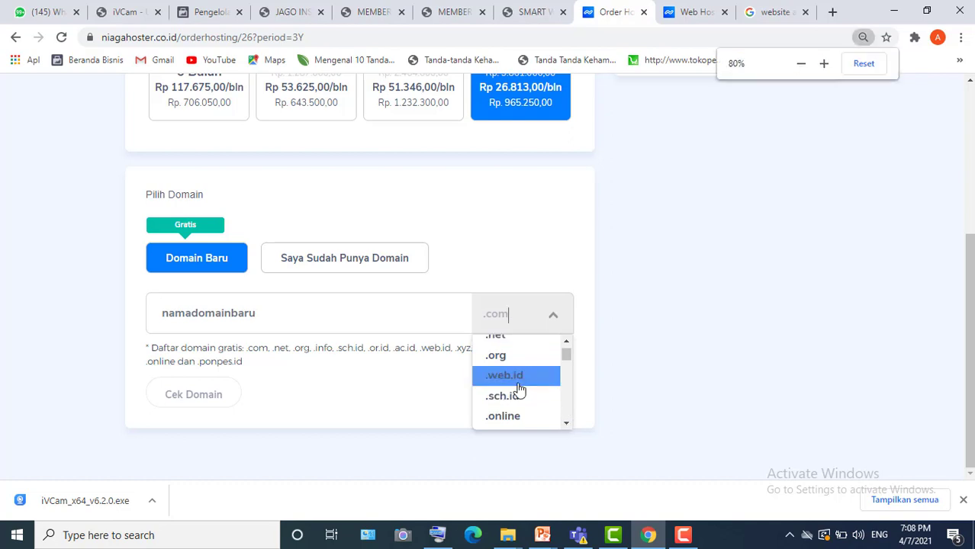
{"action": "key", "text": "ctrl+plus"}
{"action": "key", "text": "ctrl+plus"}
{"action": "key", "text": "ctrl+minus"}
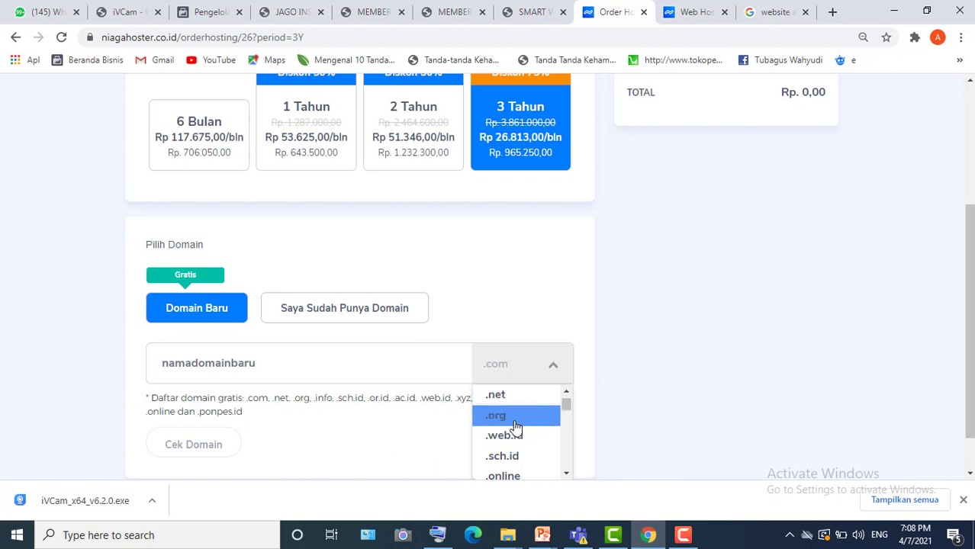
- Select .com as the extension for the free new domain
{"action": "left_click", "coordinate": [565, 391]}
{"action": "left_click", "coordinate": [566, 392]}
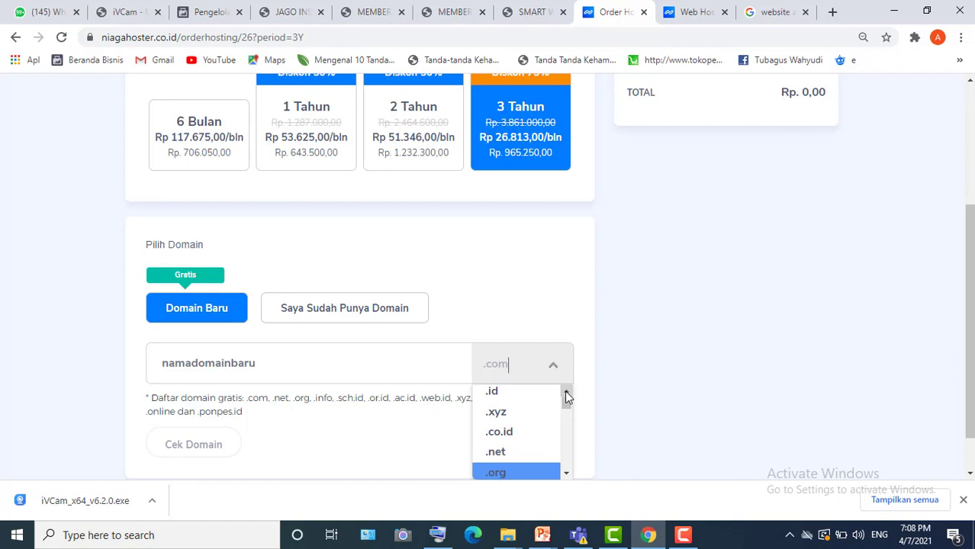
{"action": "left_click", "coordinate": [565, 391]}
{"action": "left_click", "coordinate": [566, 392]}
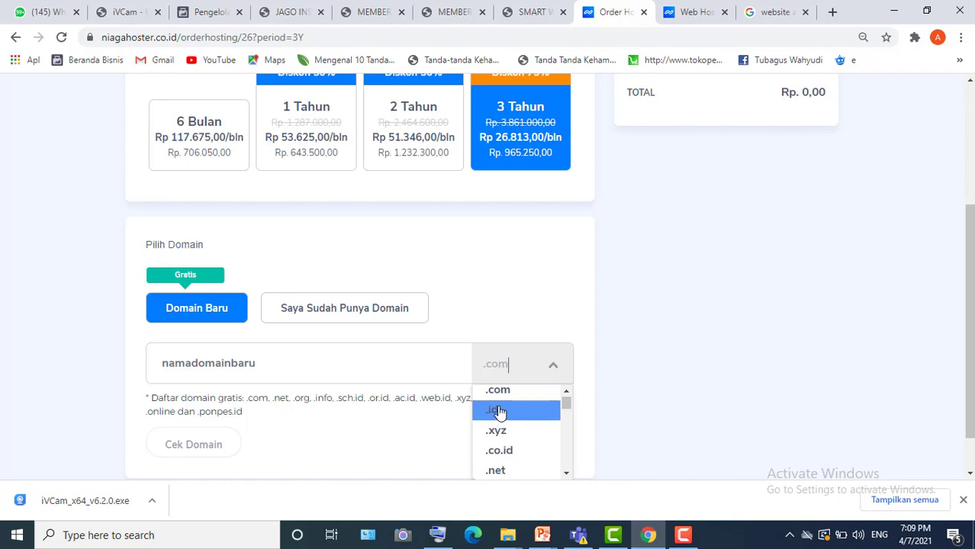
{"action": "left_click", "coordinate": [566, 474]}
{"action": "left_click", "coordinate": [566, 474]}
{"action": "left_click", "coordinate": [566, 473]}
{"action": "left_click", "coordinate": [566, 474]}
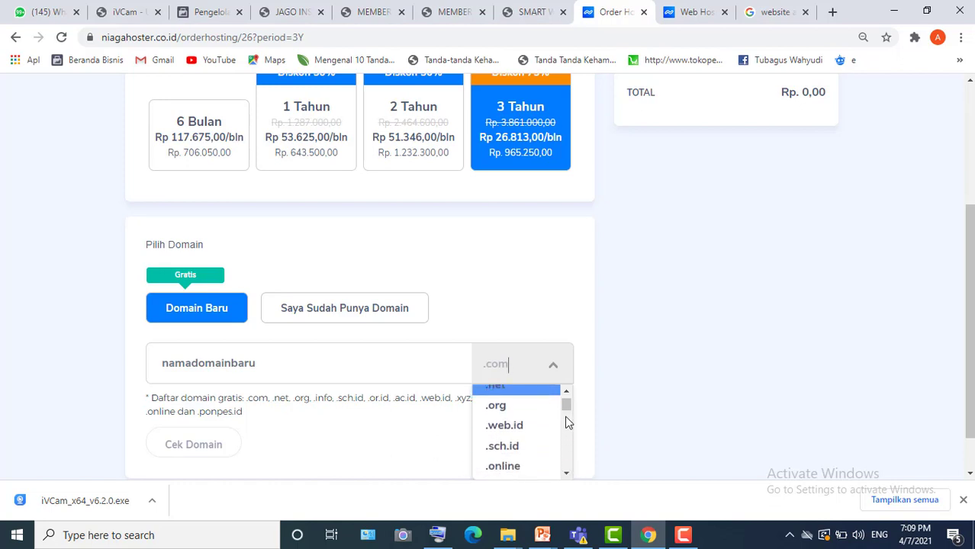
{"action": "left_click", "coordinate": [566, 392]}
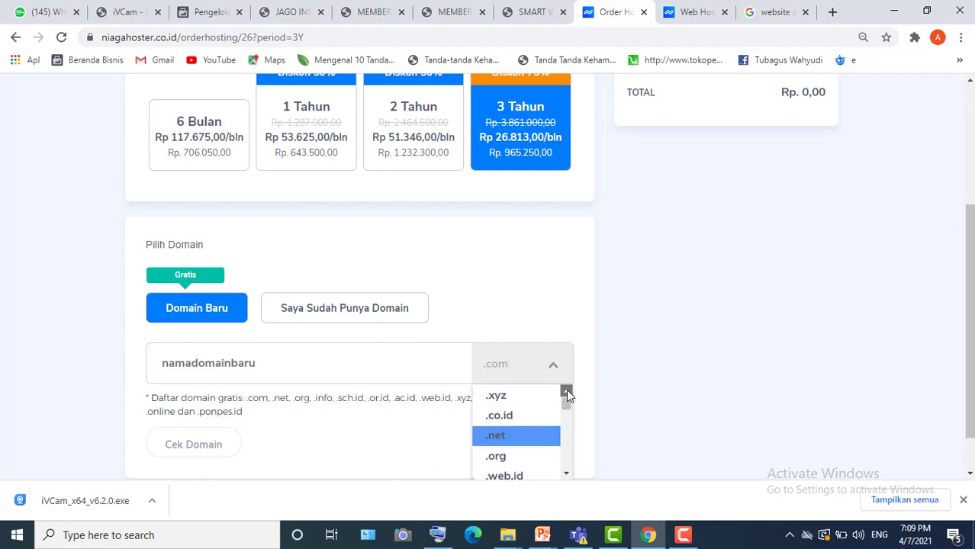
{"action": "left_click", "coordinate": [566, 392]}
{"action": "left_click", "coordinate": [566, 391]}
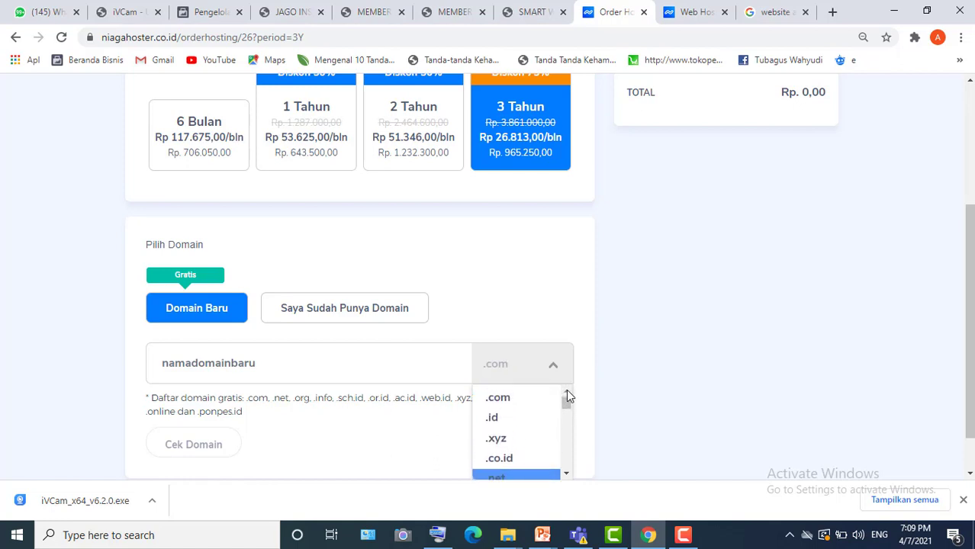
{"action": "left_click", "coordinate": [500, 397]}
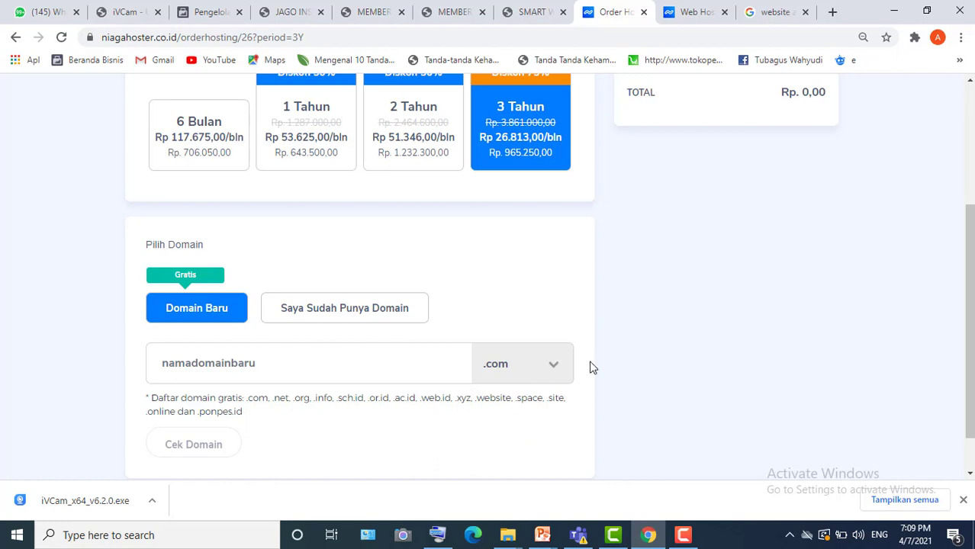
{"action": "left_click_drag", "start_coordinate": [969, 305], "coordinate": [969, 326]}
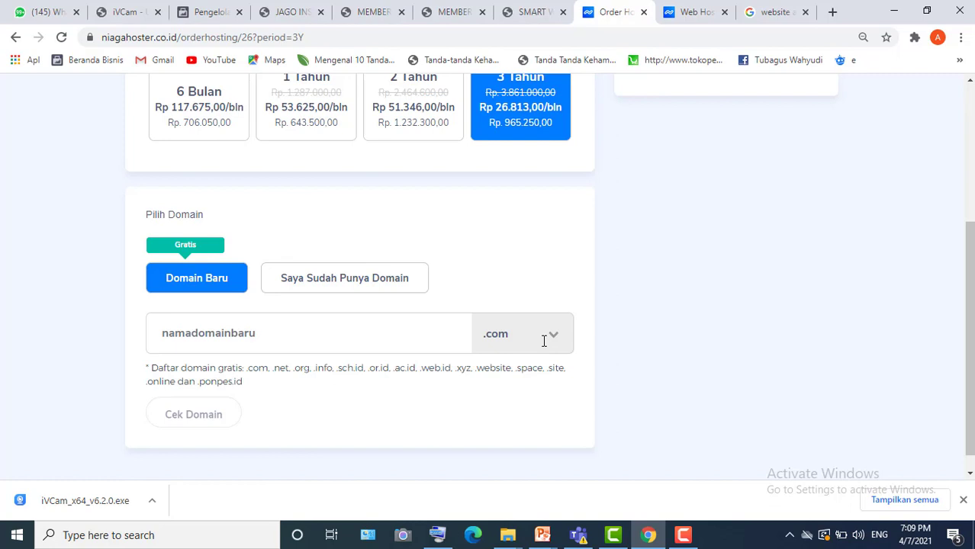
{"action": "left_click", "coordinate": [544, 342]}
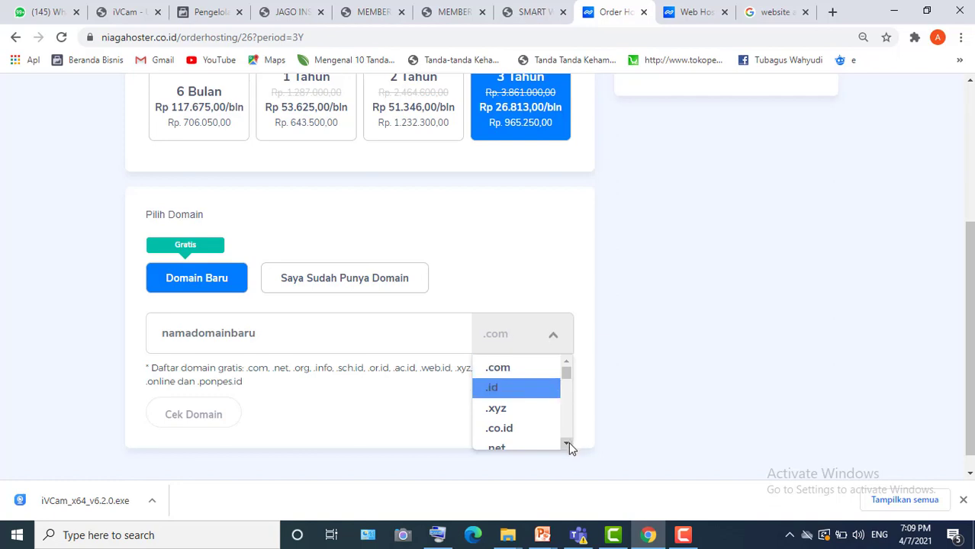
{"action": "left_click_drag", "start_coordinate": [569, 443], "coordinate": [569, 443]}
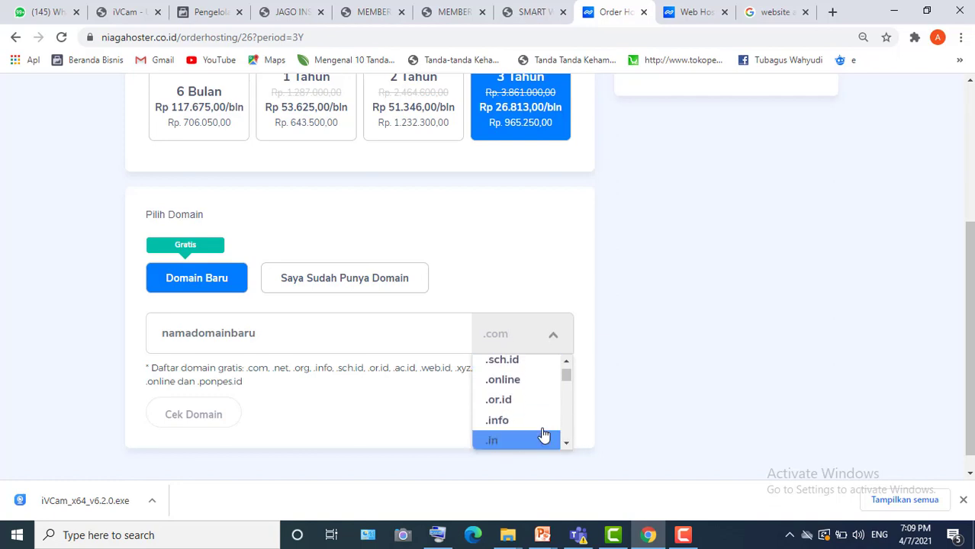
{"action": "left_click", "coordinate": [516, 385]}
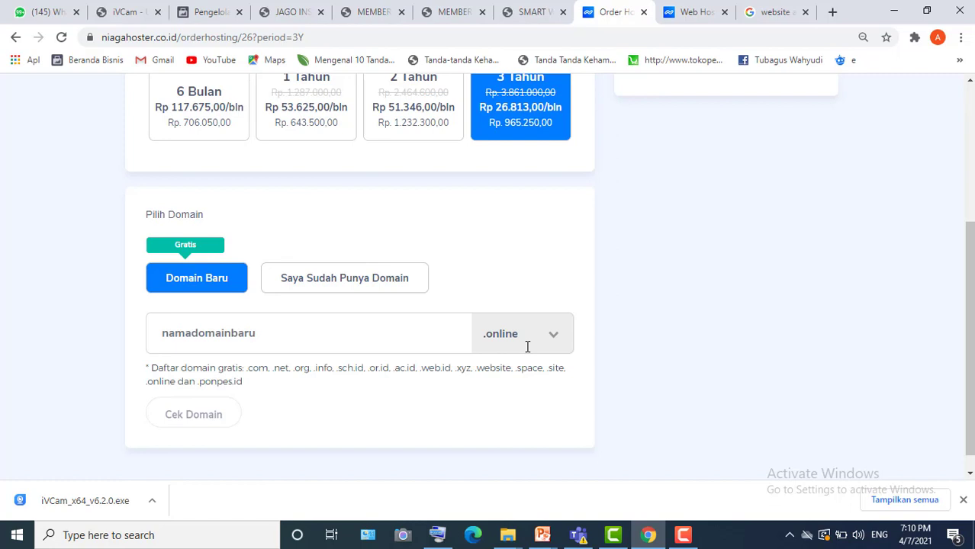
{"action": "left_click", "coordinate": [527, 347]}
{"action": "left_click", "coordinate": [524, 369]}
{"action": "left_click", "coordinate": [177, 336]}
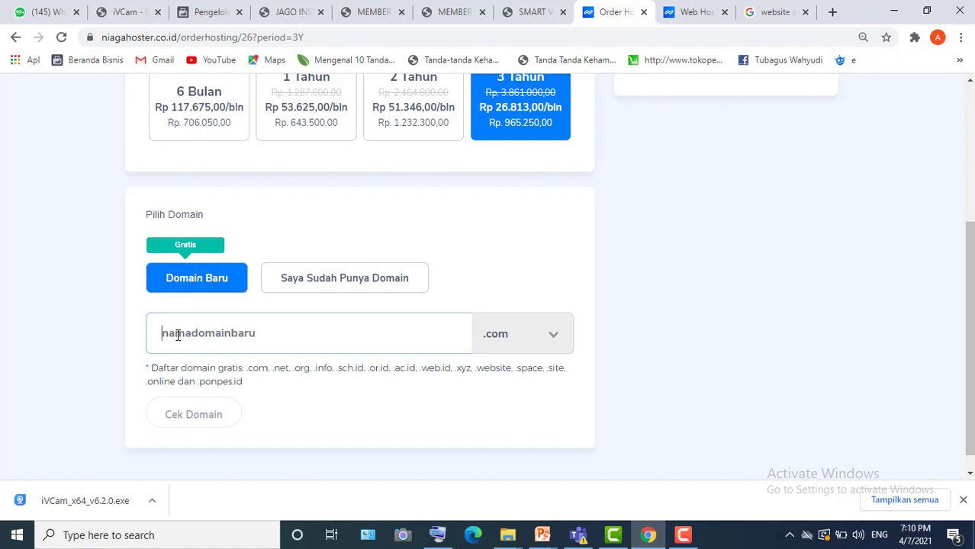
- Erase the stray letters and enter 'pikabun' in the new-domain field using the on-screen keyboard
{"action": "type", "text": "IKABU"}
{"action": "key", "text": "BackSpace"}
{"action": "key", "text": "BackSpace"}
{"action": "key", "text": "BackSpace"}
{"action": "key", "text": "BackSpace"}
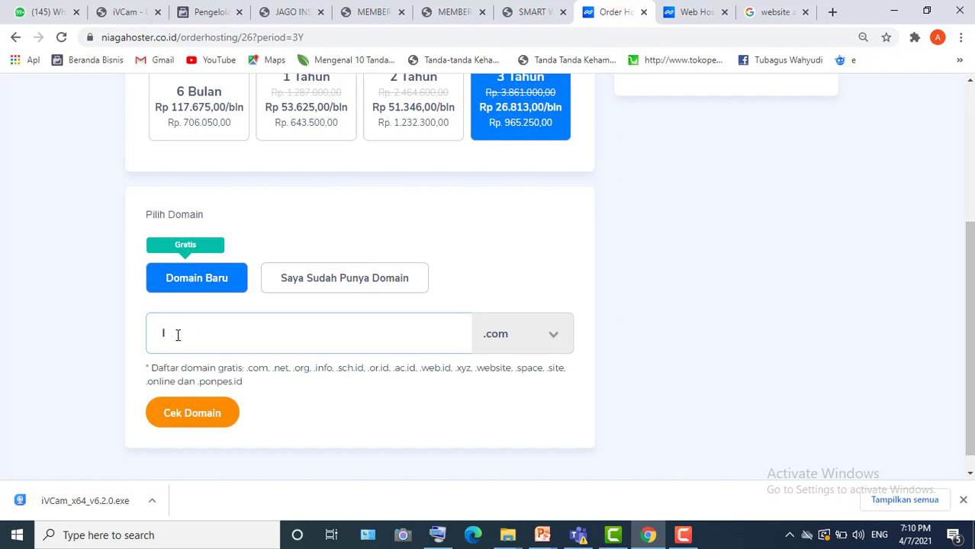
{"action": "key", "text": "BackSpace"}
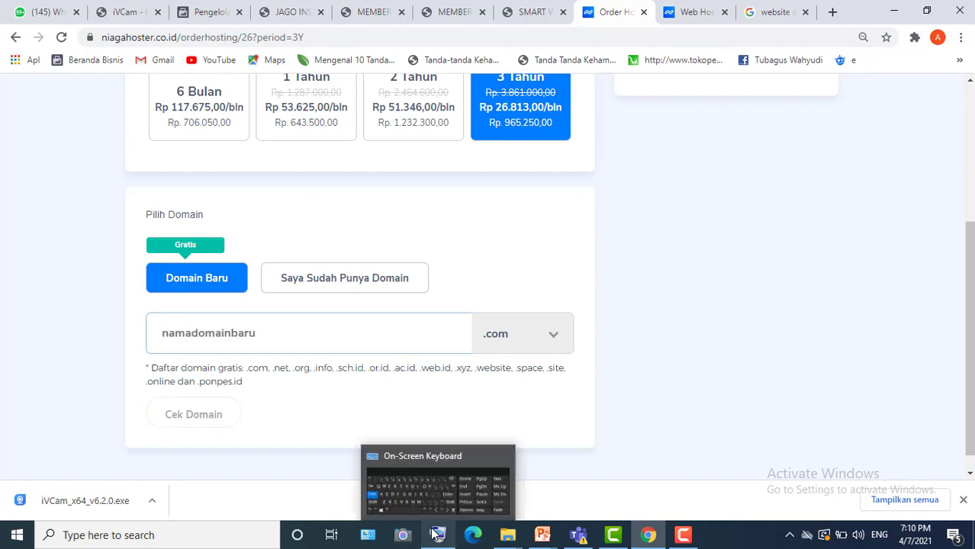
{"action": "left_click", "coordinate": [435, 534]}
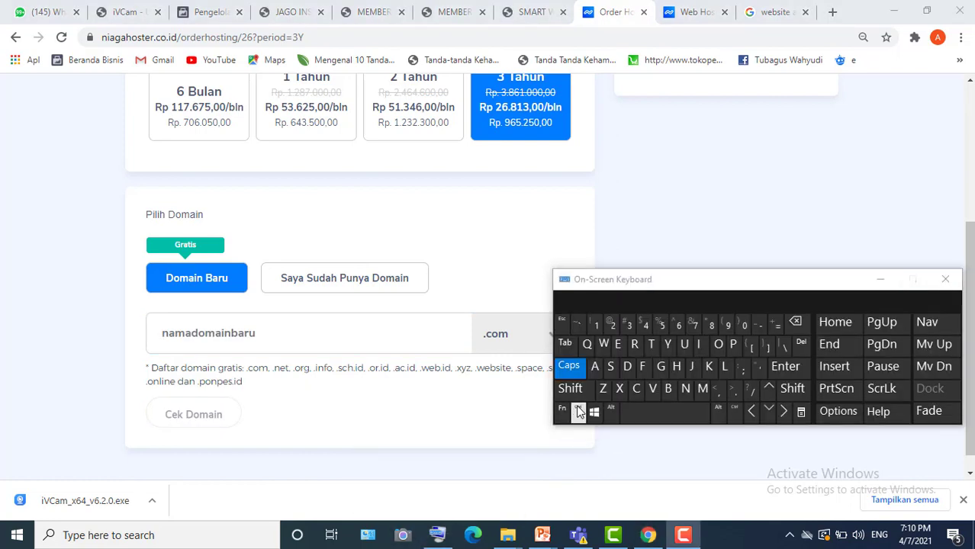
{"action": "left_click", "coordinate": [733, 351]}
{"action": "left_click", "coordinate": [298, 349]}
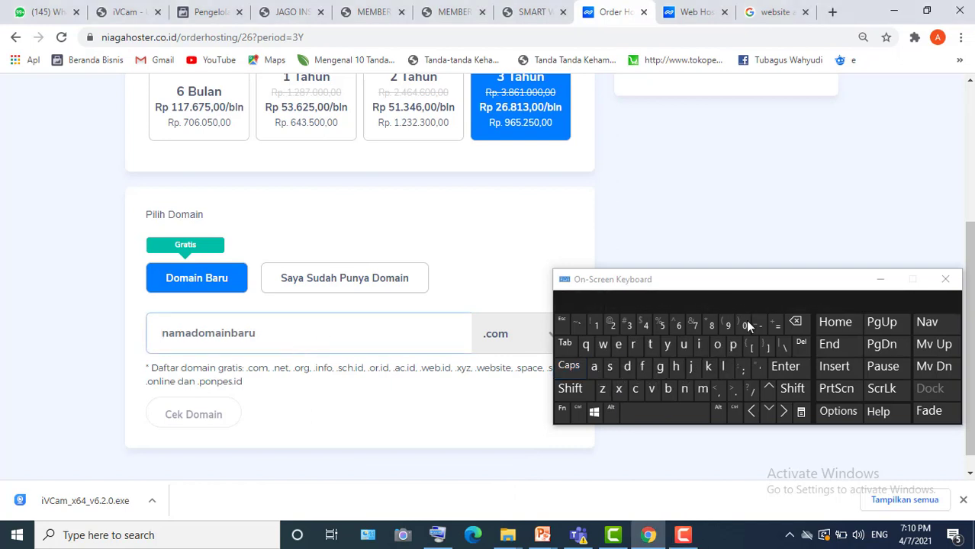
{"action": "type", "text": "pikabun"}
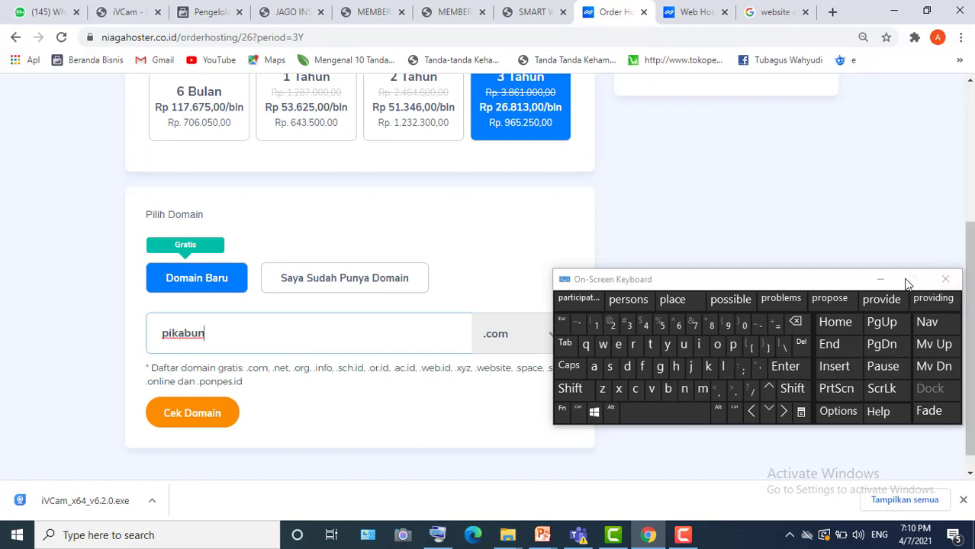
{"action": "left_click", "coordinate": [882, 279]}
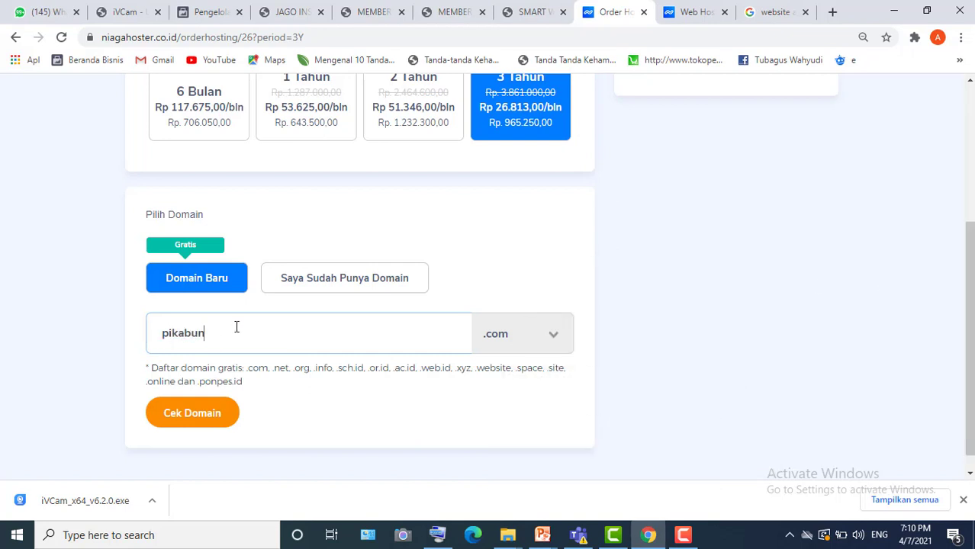
- Highlight the pikabun domain name and the site address, then clear the selections
{"action": "left_click_drag", "start_coordinate": [225, 337], "coordinate": [163, 338]}
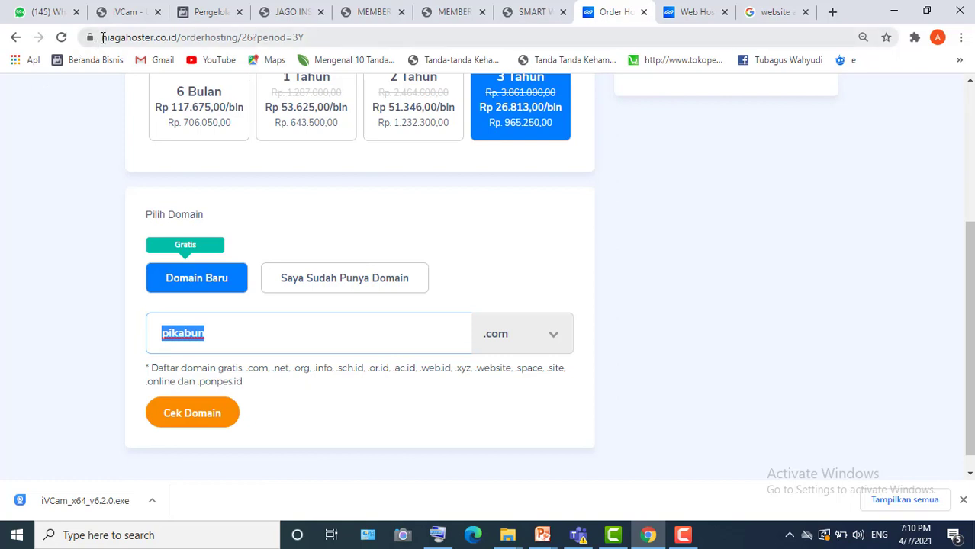
{"action": "left_click_drag", "start_coordinate": [103, 38], "coordinate": [155, 38]}
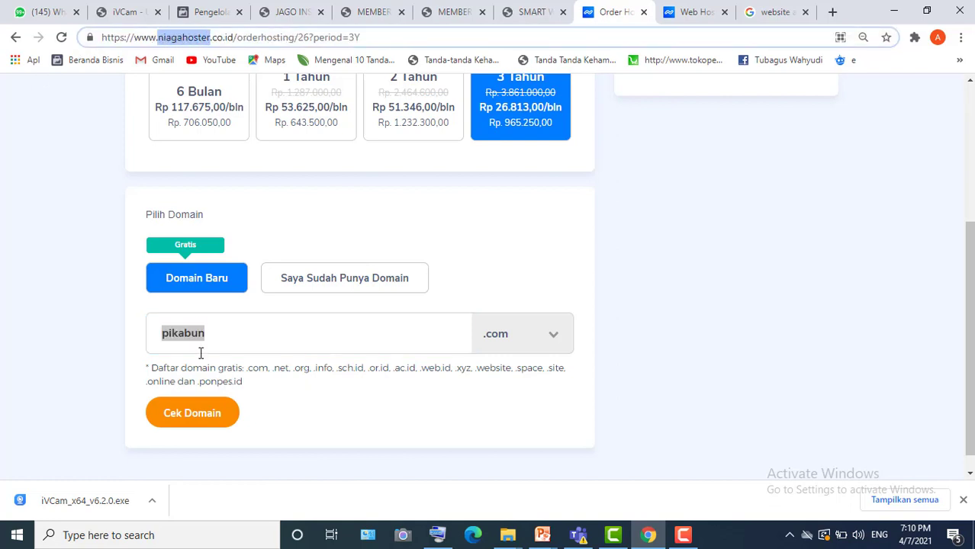
{"action": "left_click", "coordinate": [23, 328]}
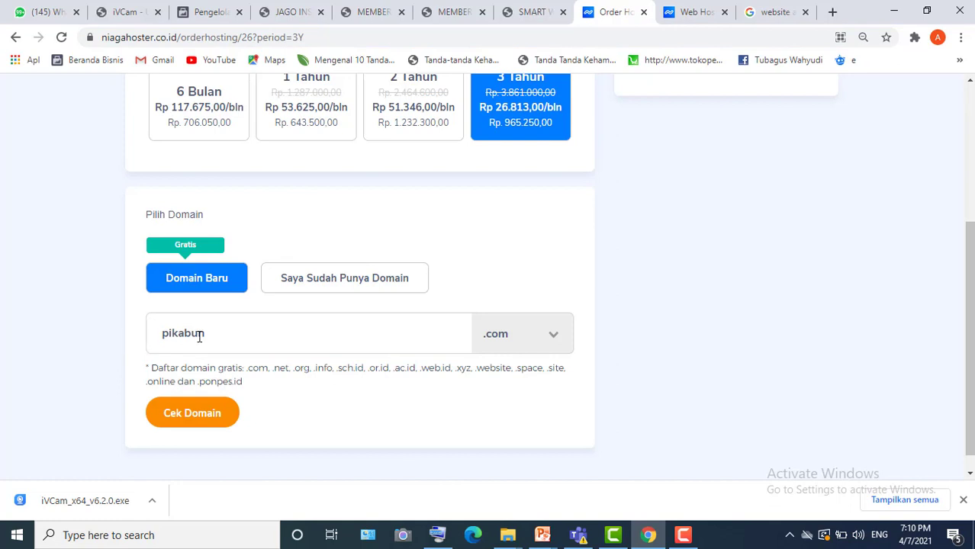
- Check pikabun.com availability, note its Rp. 0,00 free price, then start deleting the domain name
{"action": "left_click", "coordinate": [195, 418]}
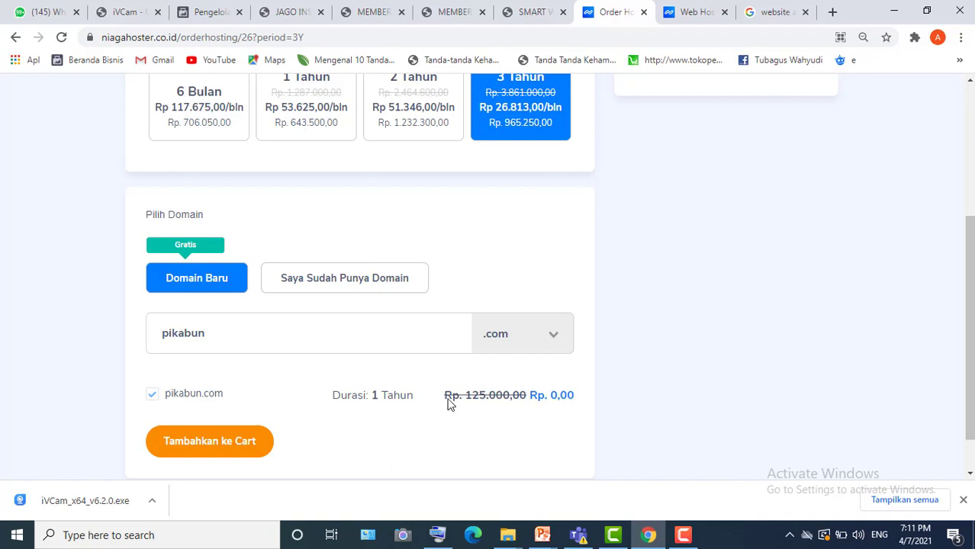
{"action": "left_click_drag", "start_coordinate": [588, 399], "coordinate": [521, 398]}
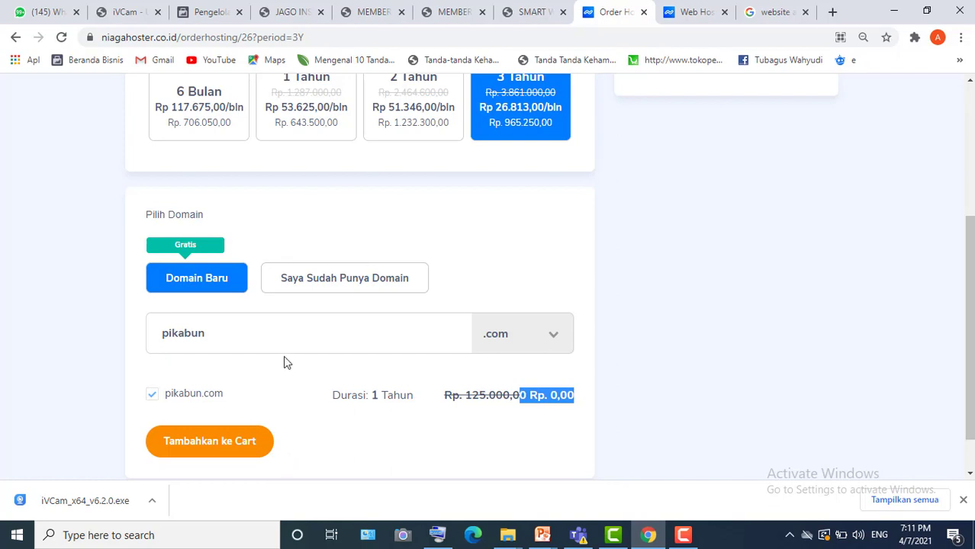
{"action": "left_click", "coordinate": [205, 332]}
{"action": "key", "text": "BackSpace"}
{"action": "key", "text": "BackSpace"}
{"action": "key", "text": "BackSpace"}
{"action": "key", "text": "BackSpace"}
{"action": "key", "text": "BackSpace"}
{"action": "key", "text": "BackSpace"}
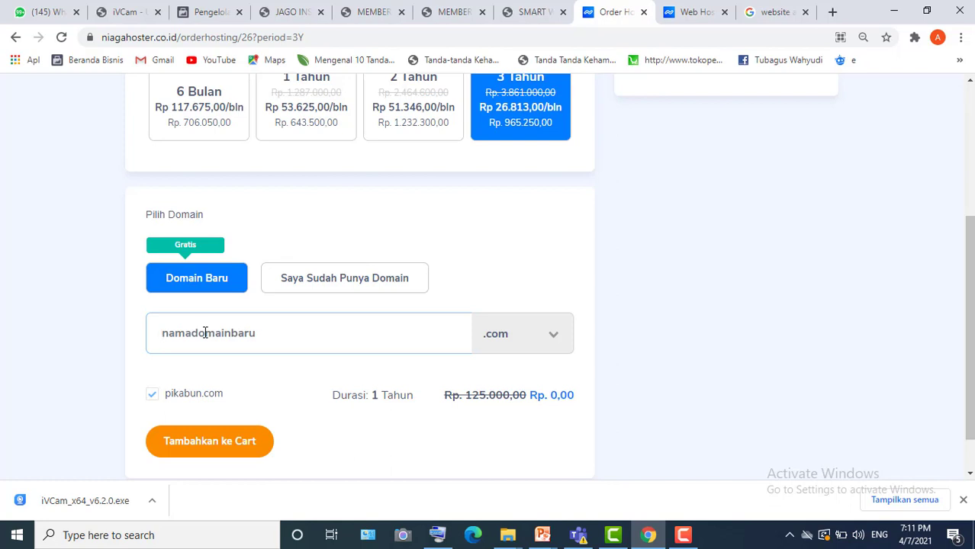
- Enter 'membersiip' as the .com domain name and submit it to the cart
{"action": "type", "text": "membersii"}
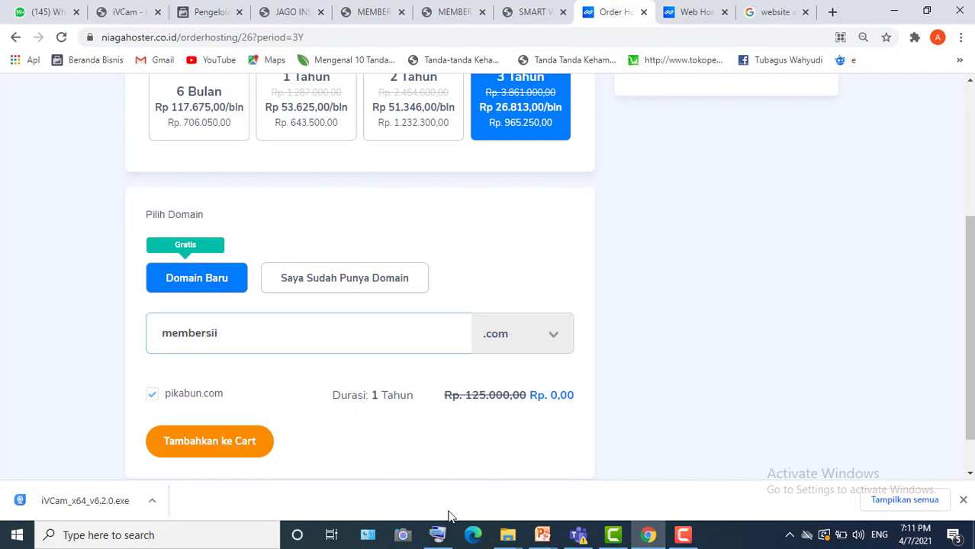
{"action": "left_click", "coordinate": [438, 534]}
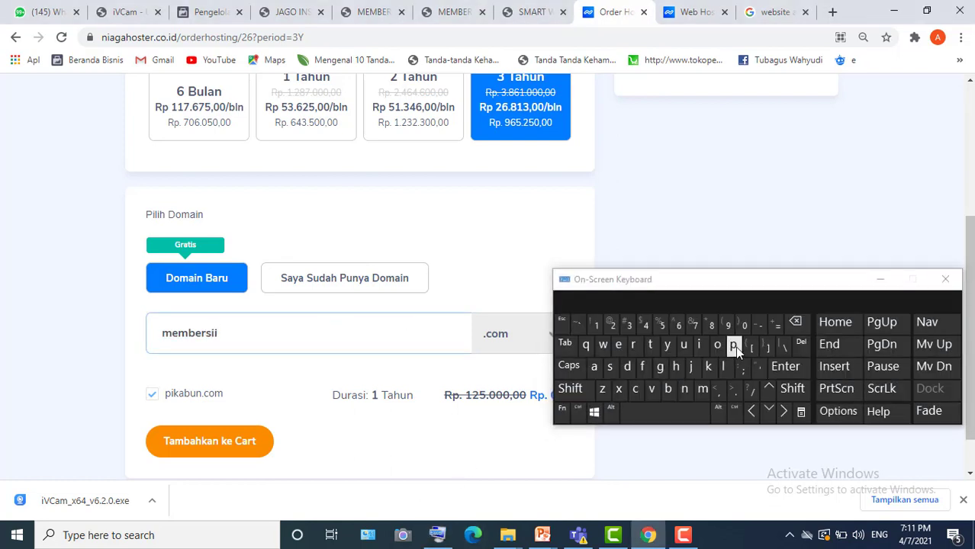
{"action": "left_click", "coordinate": [735, 346]}
{"action": "left_click", "coordinate": [881, 279]}
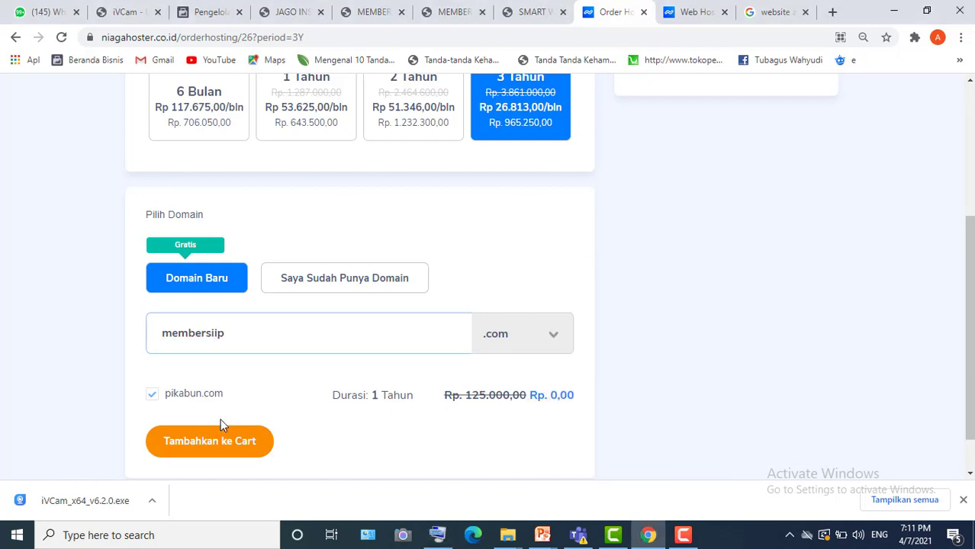
{"action": "left_click", "coordinate": [208, 442]}
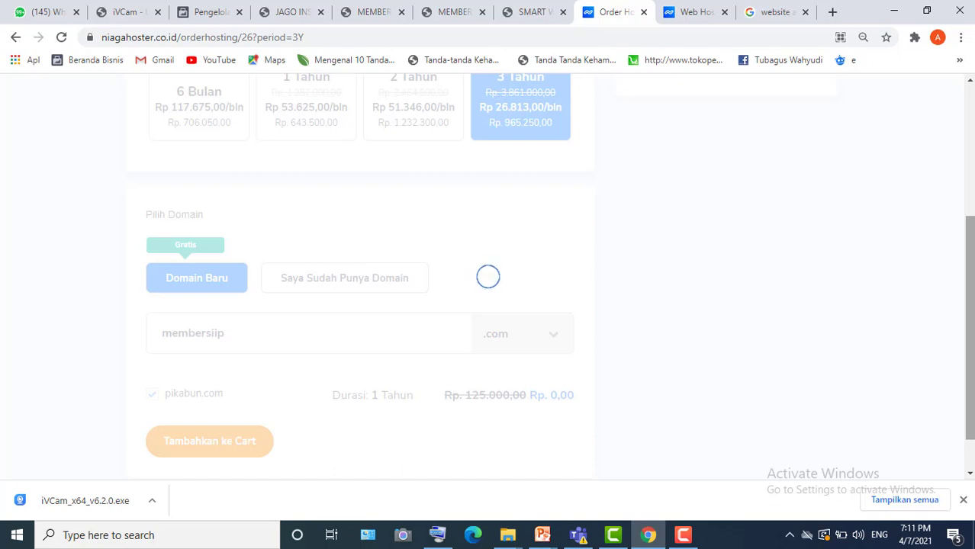
- Scroll through the order page to review the Personal hosting summary for pikabun.com
{"action": "scroll", "coordinate": [966, 114], "scroll_direction": "up", "scroll_amount": 3}
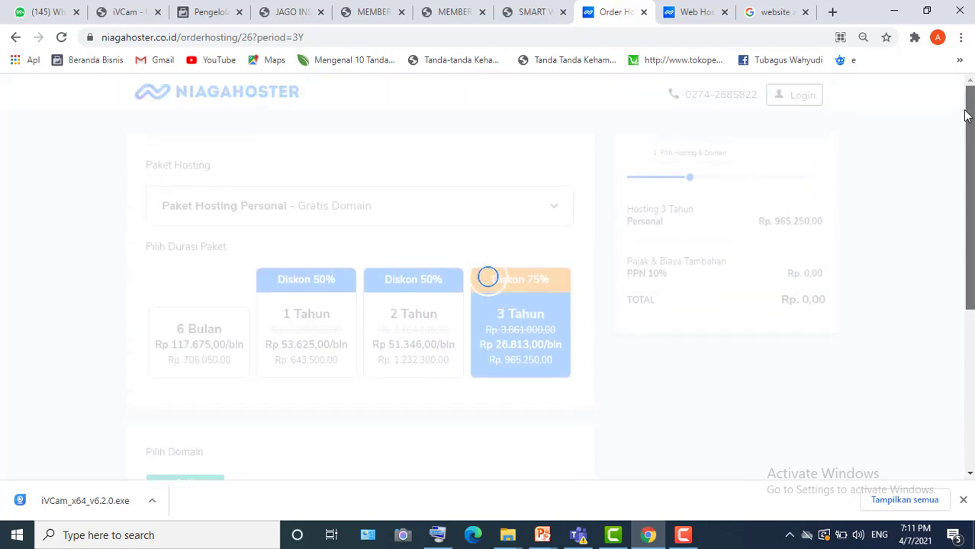
{"action": "scroll", "coordinate": [956, 392], "scroll_direction": "down", "scroll_amount": 4}
{"action": "scroll", "coordinate": [616, 450], "scroll_direction": "up", "scroll_amount": 3}
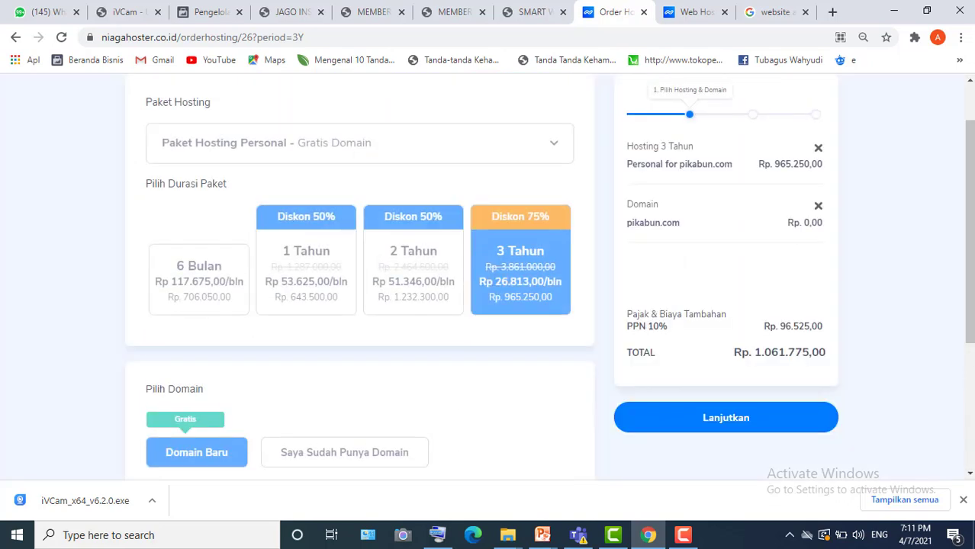
{"action": "scroll", "coordinate": [360, 274], "scroll_direction": "down", "scroll_amount": 3}
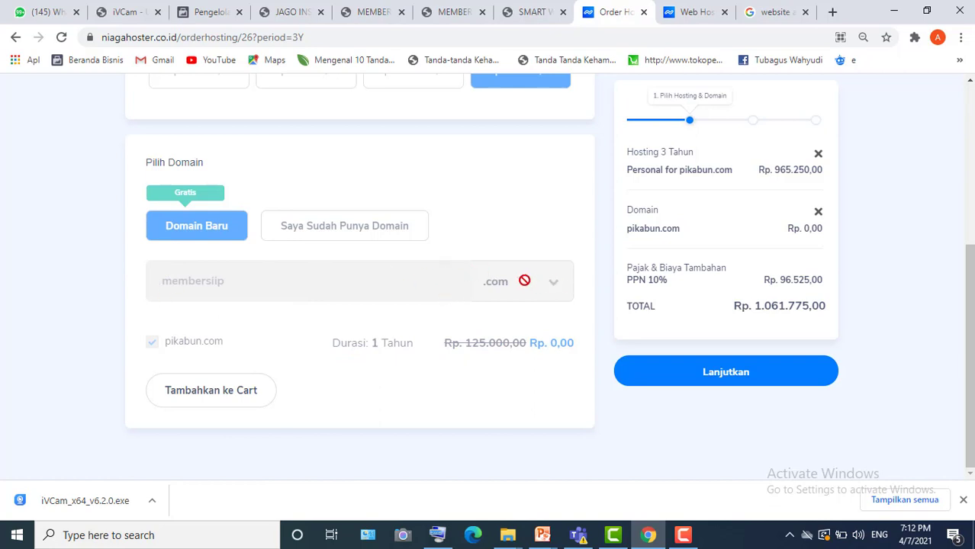
{"action": "left_click_drag", "start_coordinate": [972, 377], "coordinate": [969, 351]}
- Return to the hosting order page and delete the old domain name membersiip
{"action": "left_click", "coordinate": [15, 37]}
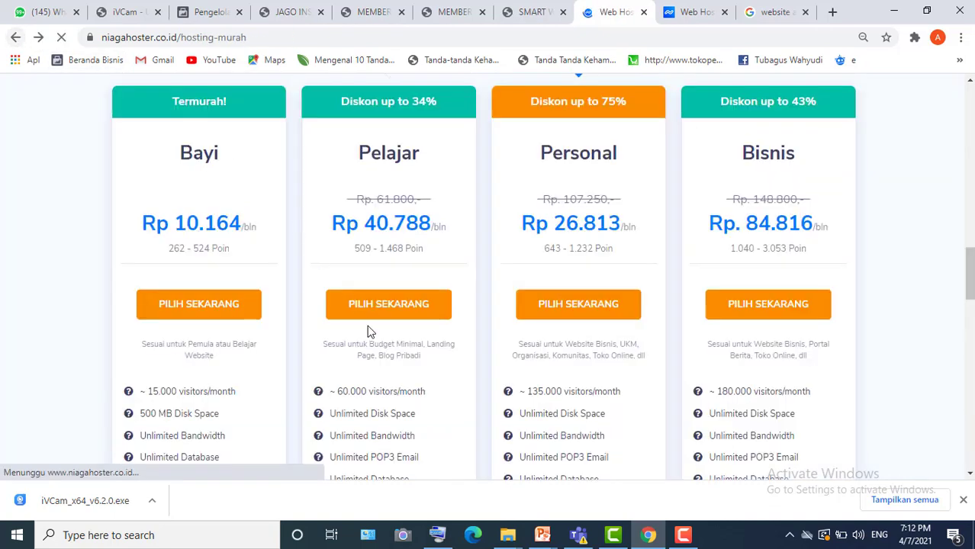
{"action": "left_click", "coordinate": [40, 37]}
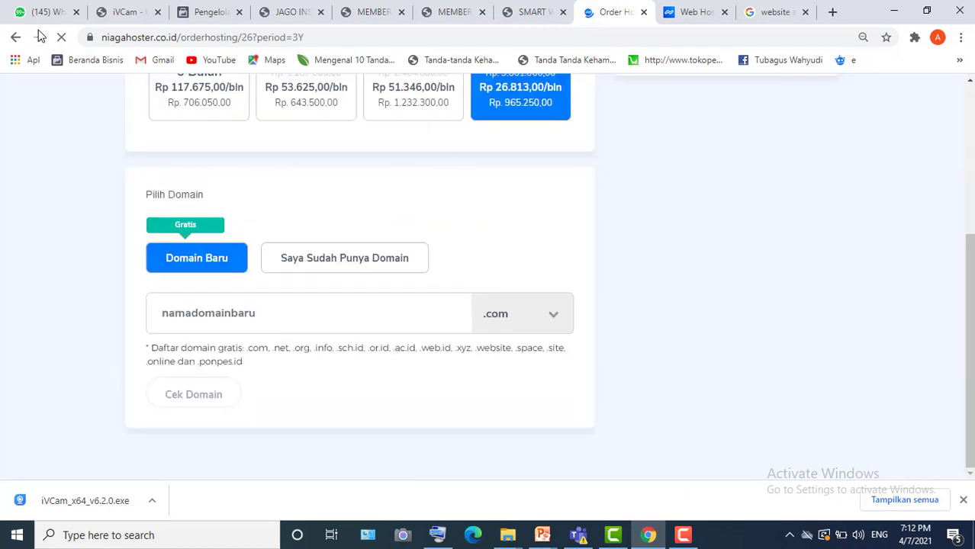
{"action": "left_click", "coordinate": [257, 314]}
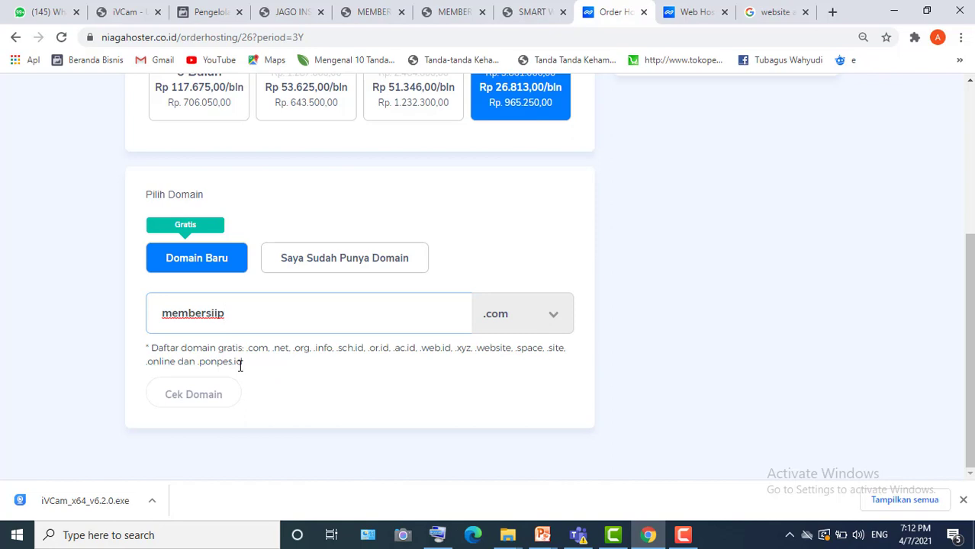
{"action": "key", "text": "ctrl+a"}
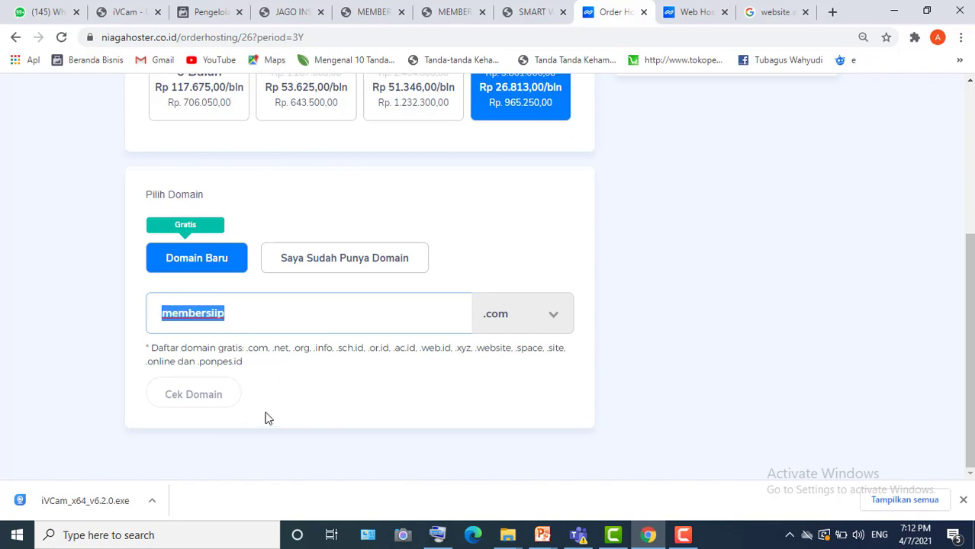
{"action": "key", "text": "BackSpace"}
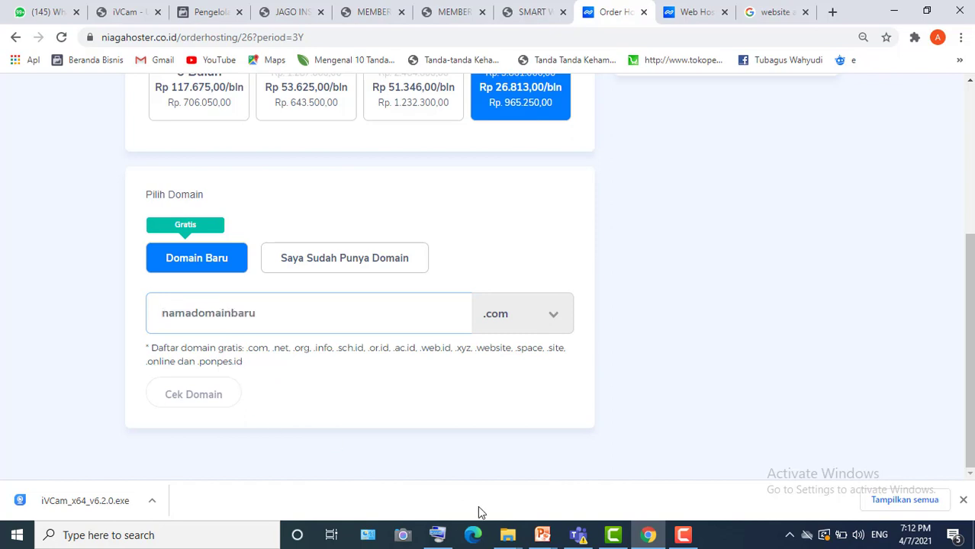
- Enter 'pikabun', confirm pikabun.com is available, and add it to the cart
{"action": "left_click", "coordinate": [437, 535]}
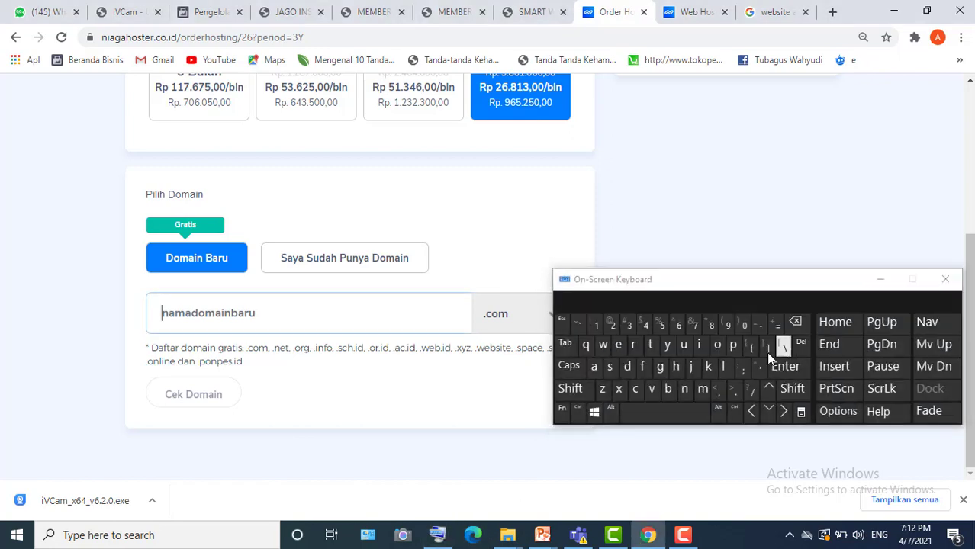
{"action": "left_click", "coordinate": [733, 346]}
{"action": "type", "text": "ikabun"}
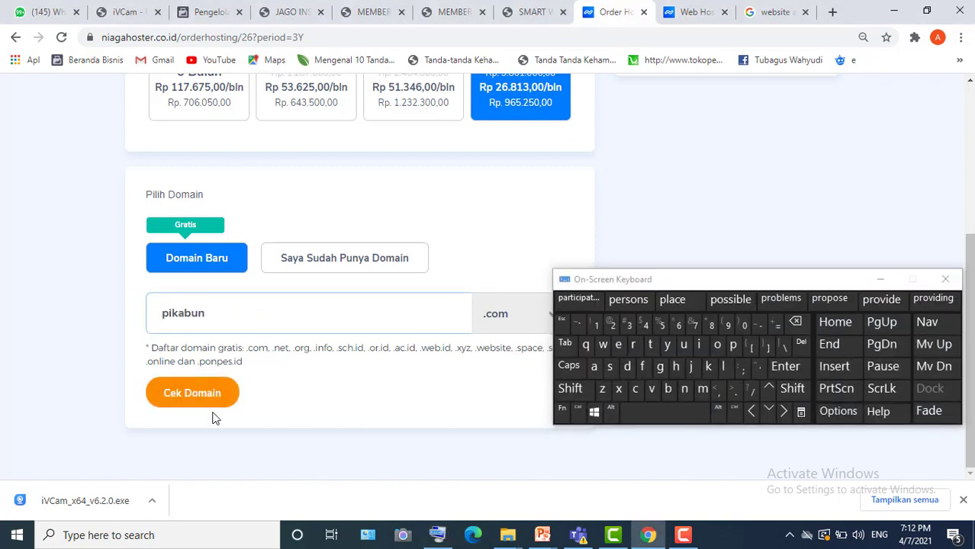
{"action": "left_click", "coordinate": [166, 389]}
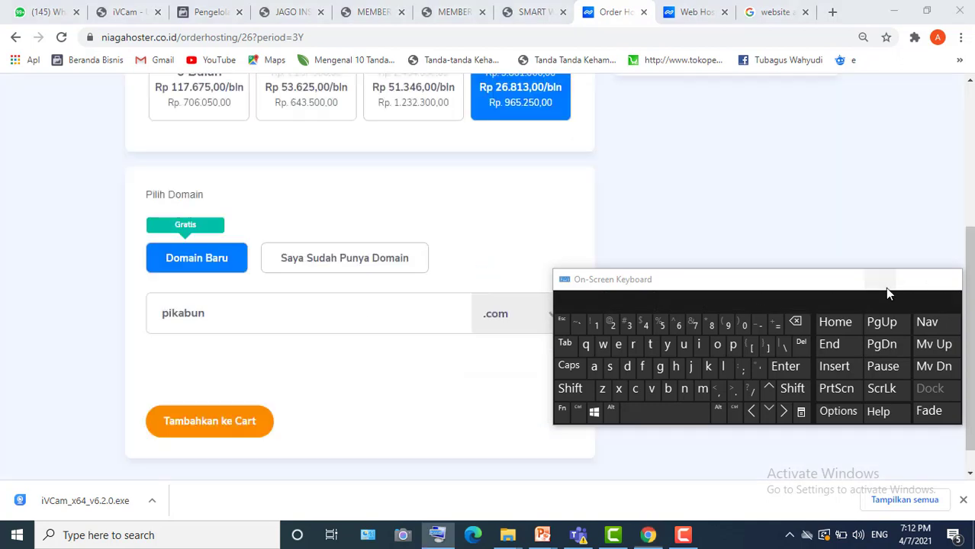
{"action": "left_click", "coordinate": [885, 287]}
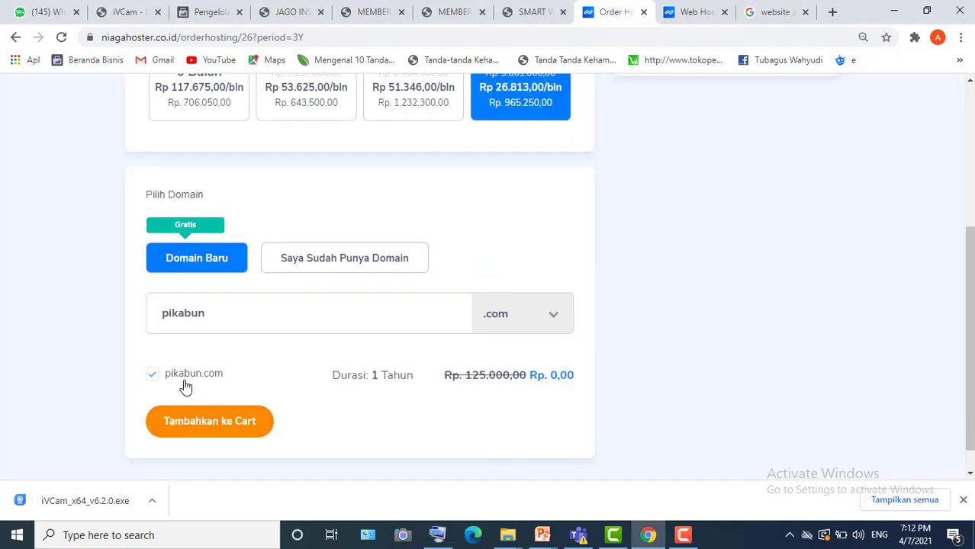
{"action": "left_click", "coordinate": [218, 429]}
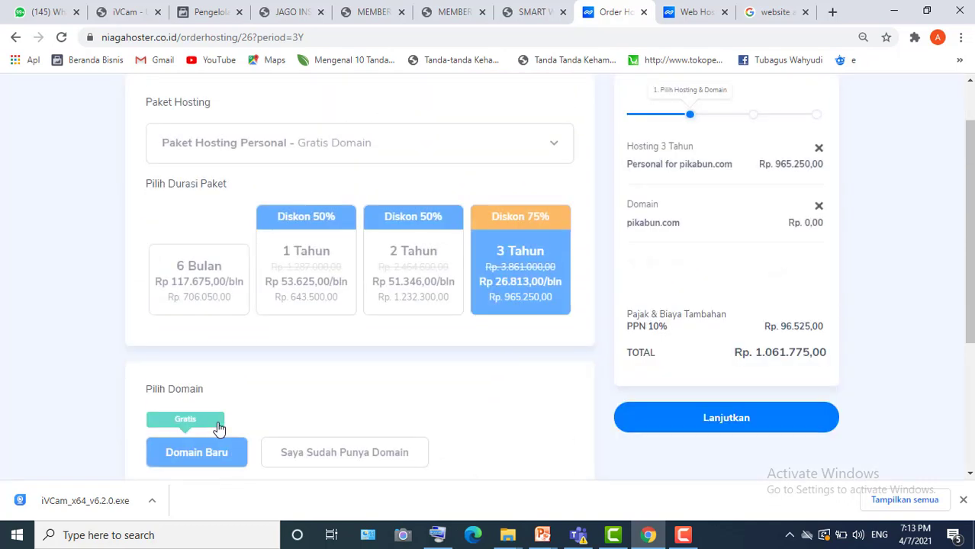
{"action": "left_click_drag", "start_coordinate": [971, 160], "coordinate": [960, 125]}
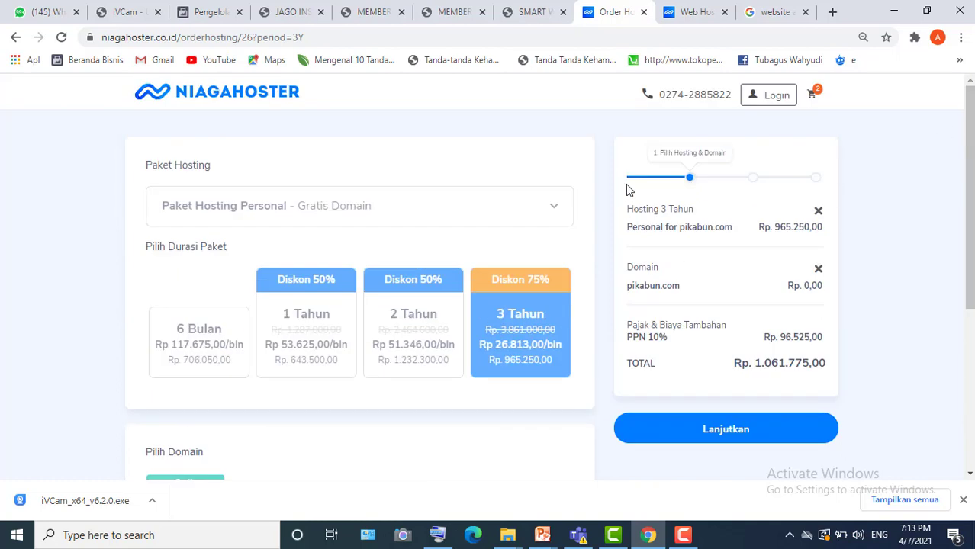
{"action": "left_click_drag", "start_coordinate": [603, 152], "coordinate": [862, 313]}
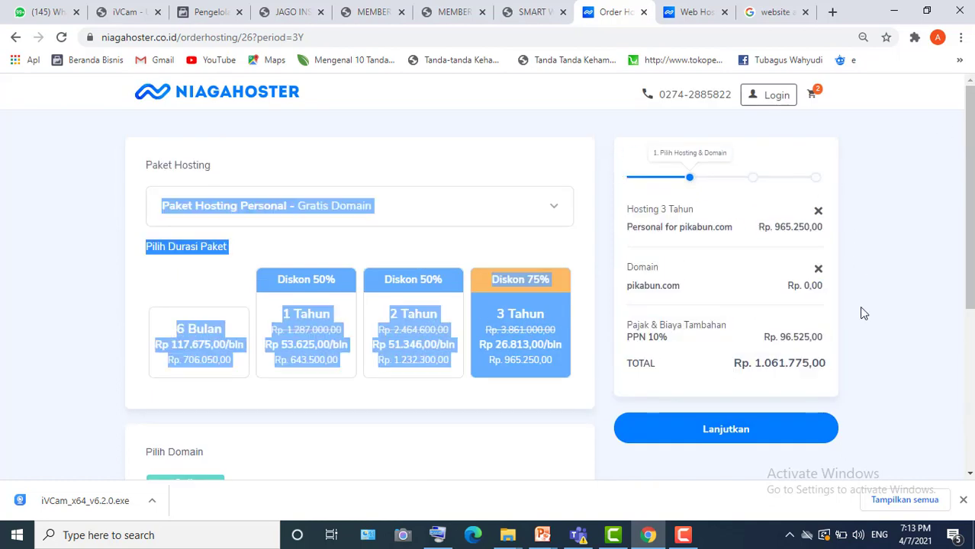
{"action": "left_click", "coordinate": [896, 368]}
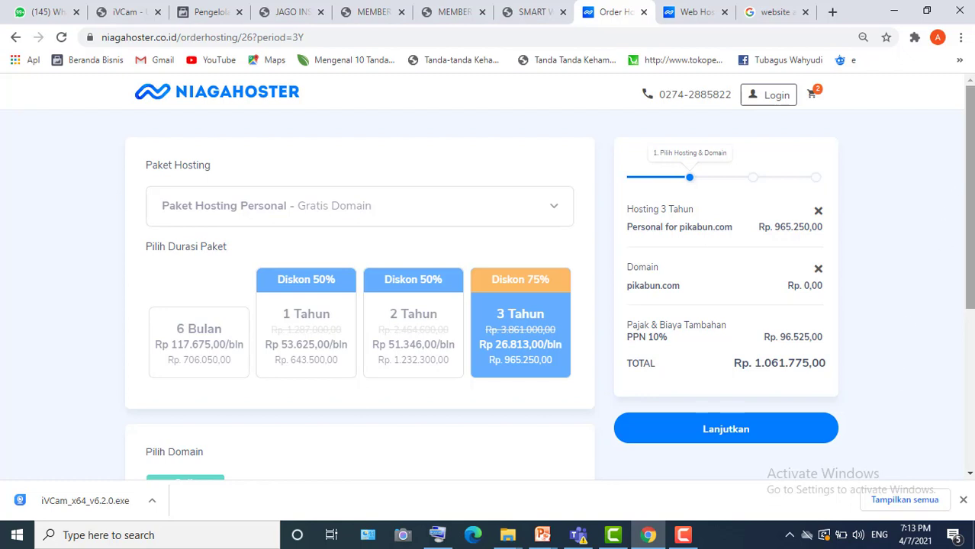
{"action": "scroll", "coordinate": [969, 190], "scroll_direction": "down", "scroll_amount": 4}
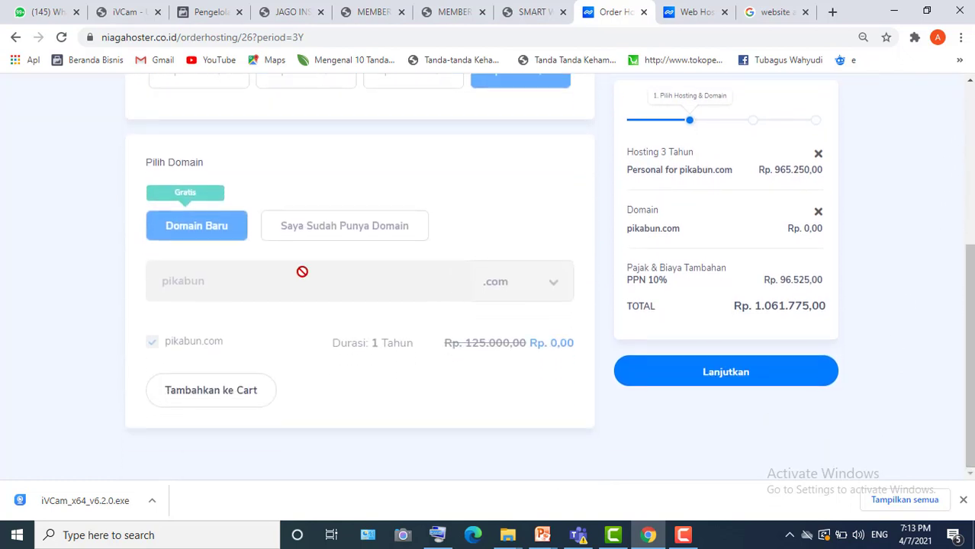
{"action": "scroll", "coordinate": [971, 128], "scroll_direction": "up", "scroll_amount": 4}
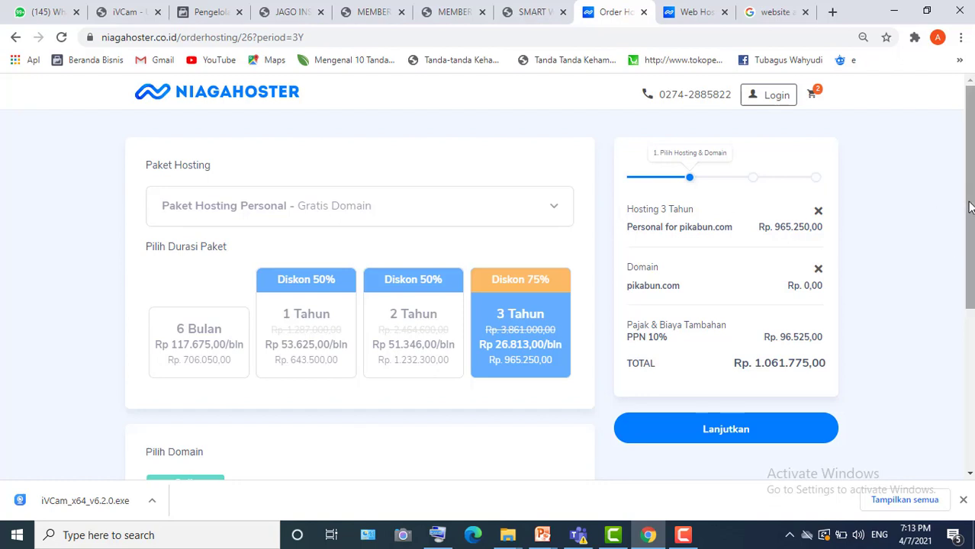
{"action": "left_click_drag", "start_coordinate": [970, 206], "coordinate": [970, 240]}
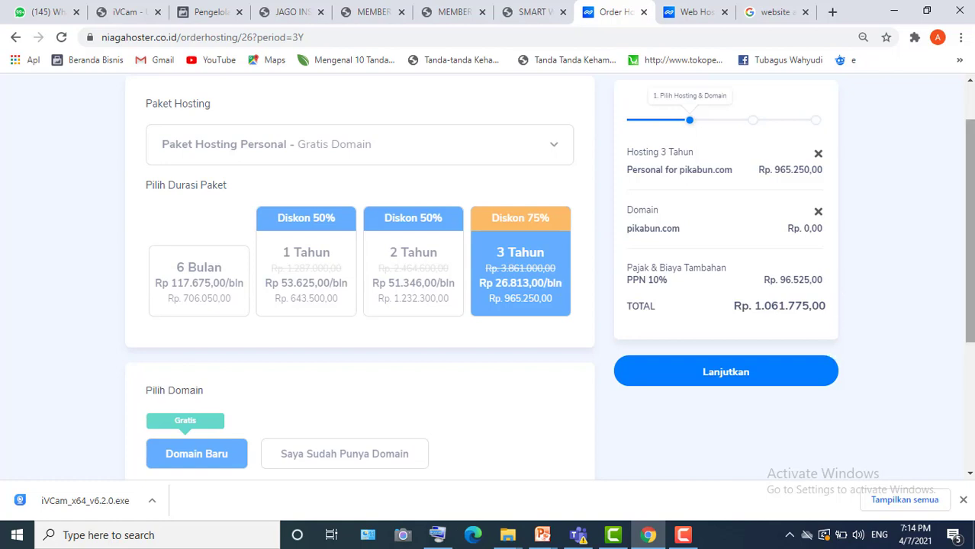
{"action": "left_click_drag", "start_coordinate": [971, 305], "coordinate": [970, 351]}
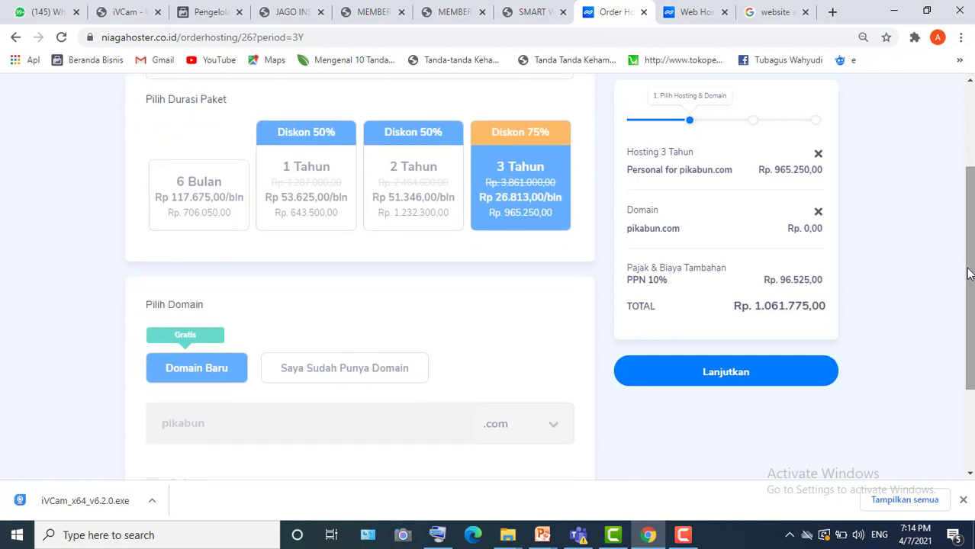
- Continue past the Rekomendasi Fitur Tambahan page without adding any extras
{"action": "left_click", "coordinate": [724, 378]}
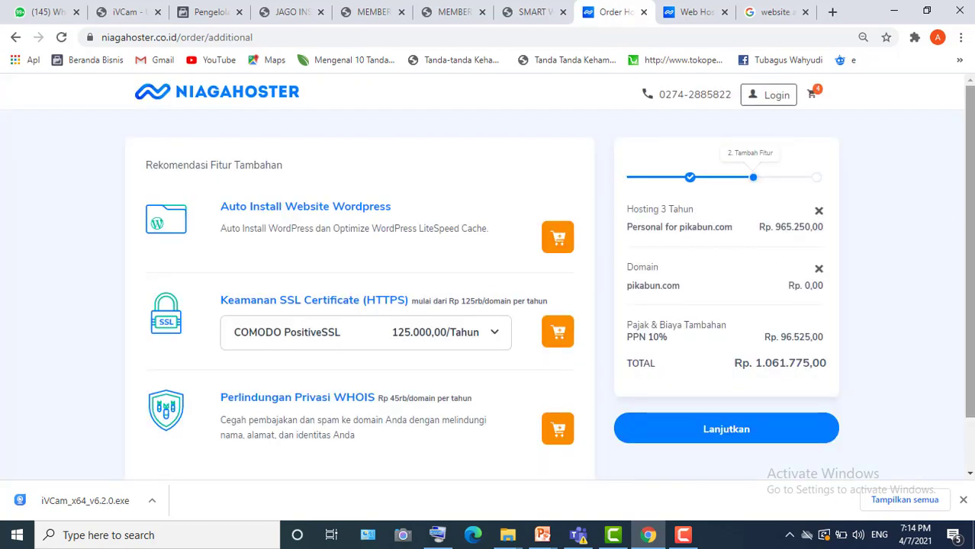
{"action": "scroll", "coordinate": [972, 246], "scroll_direction": "down", "scroll_amount": 1}
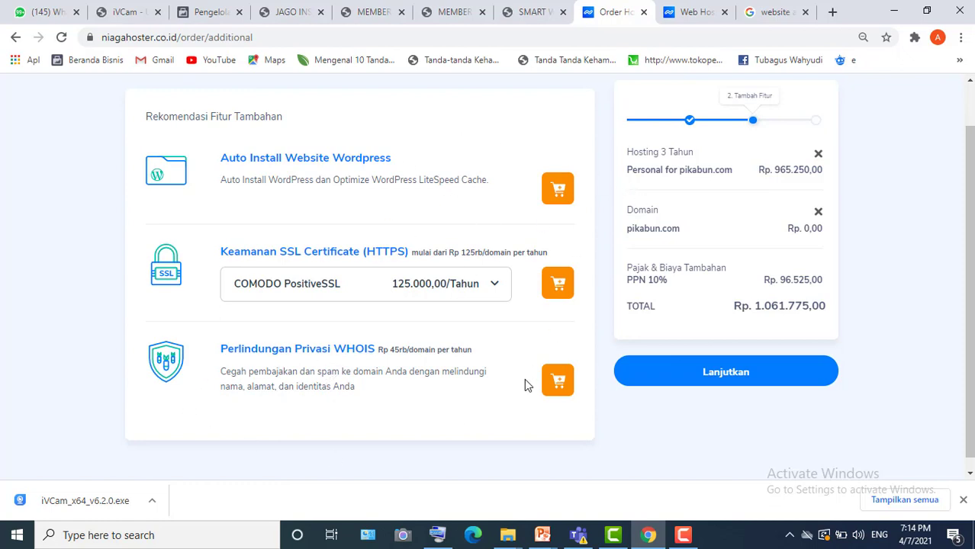
{"action": "left_click_drag", "start_coordinate": [972, 325], "coordinate": [960, 75]}
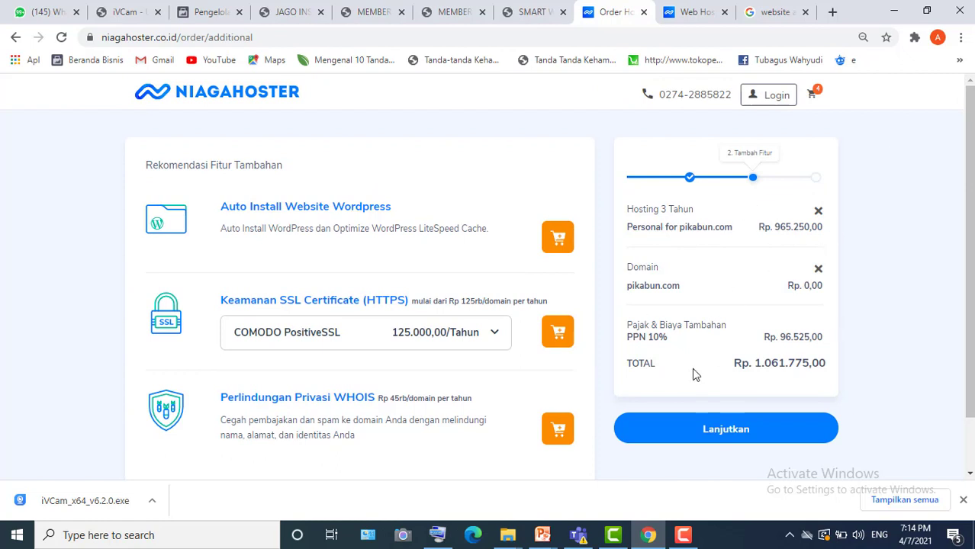
{"action": "left_click", "coordinate": [713, 430]}
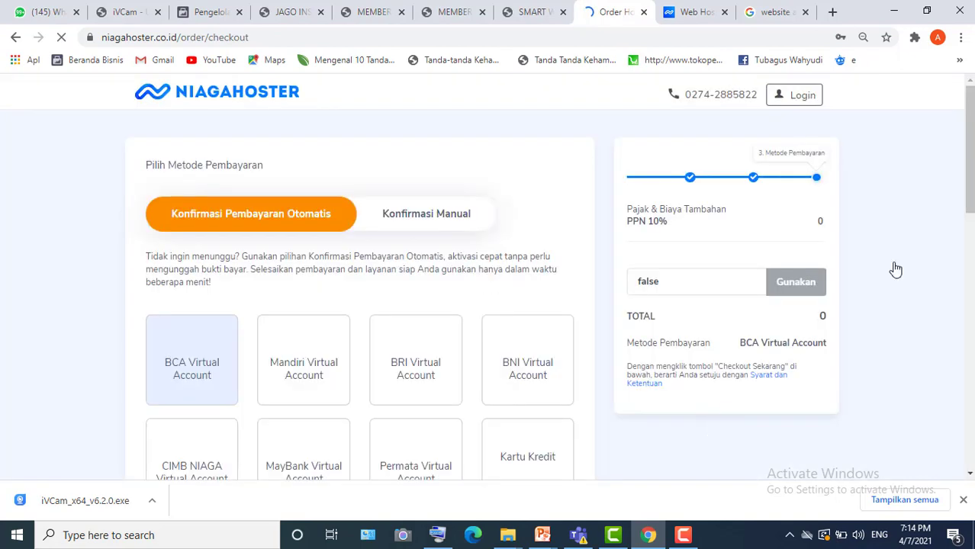
- Choose Konfirmasi Manual and review the BCA, Mandiri, BRI and BNI transfer accounts
{"action": "scroll", "coordinate": [973, 143], "scroll_direction": "down", "scroll_amount": 2}
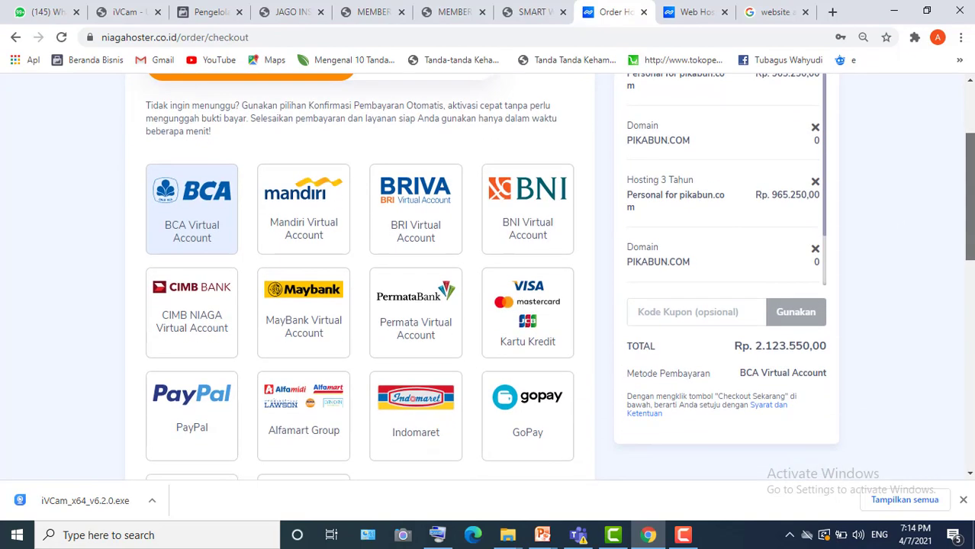
{"action": "scroll", "coordinate": [551, 286], "scroll_direction": "up", "scroll_amount": 2}
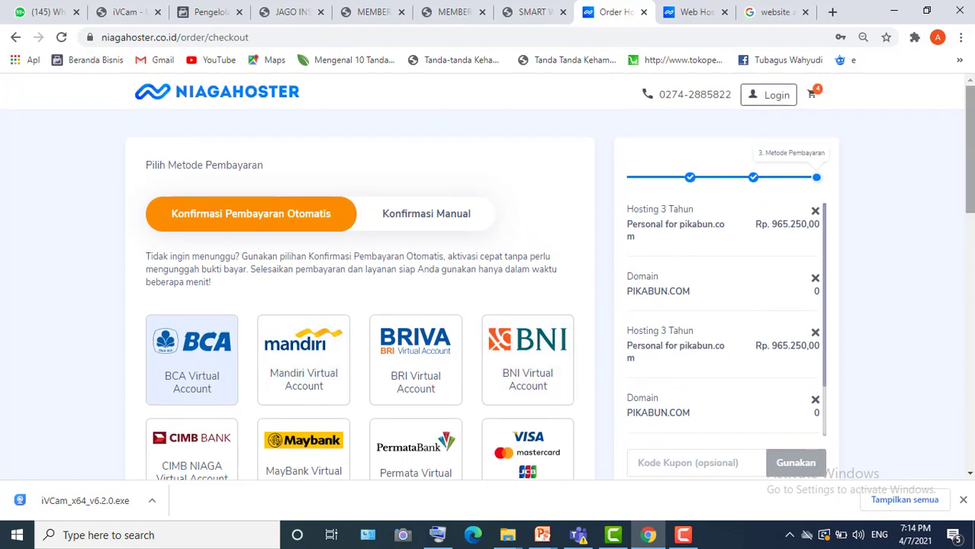
{"action": "scroll", "coordinate": [740, 241], "scroll_direction": "down", "scroll_amount": 1}
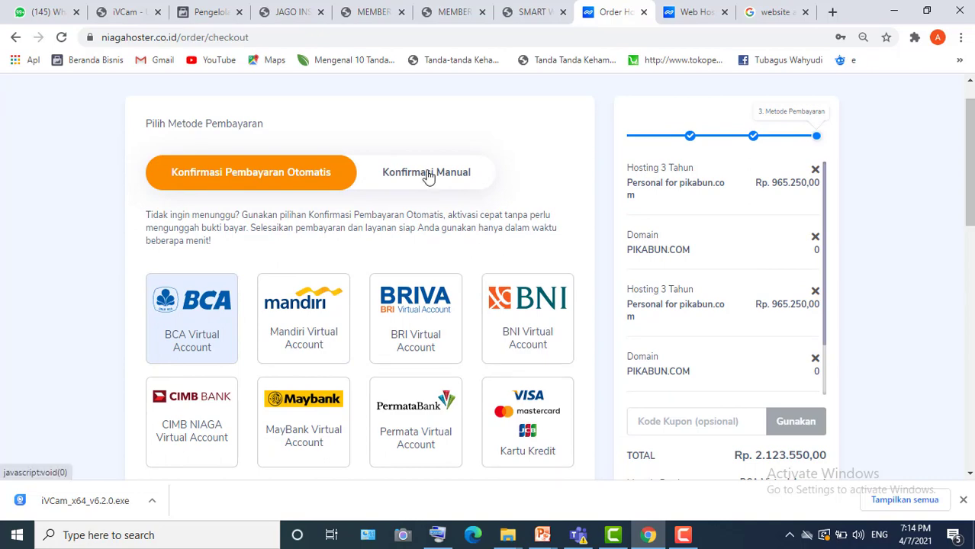
{"action": "left_click", "coordinate": [428, 174]}
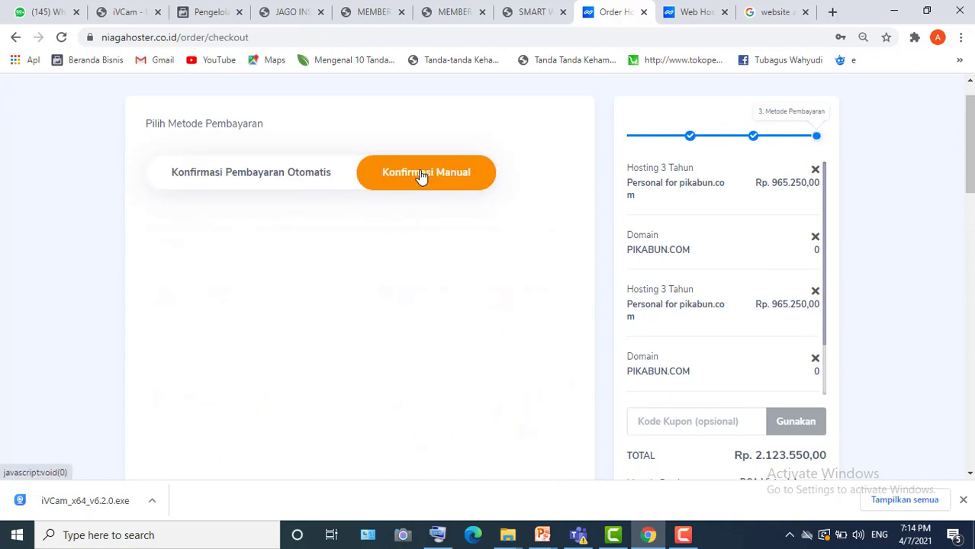
{"action": "left_click_drag", "start_coordinate": [966, 201], "coordinate": [966, 241]}
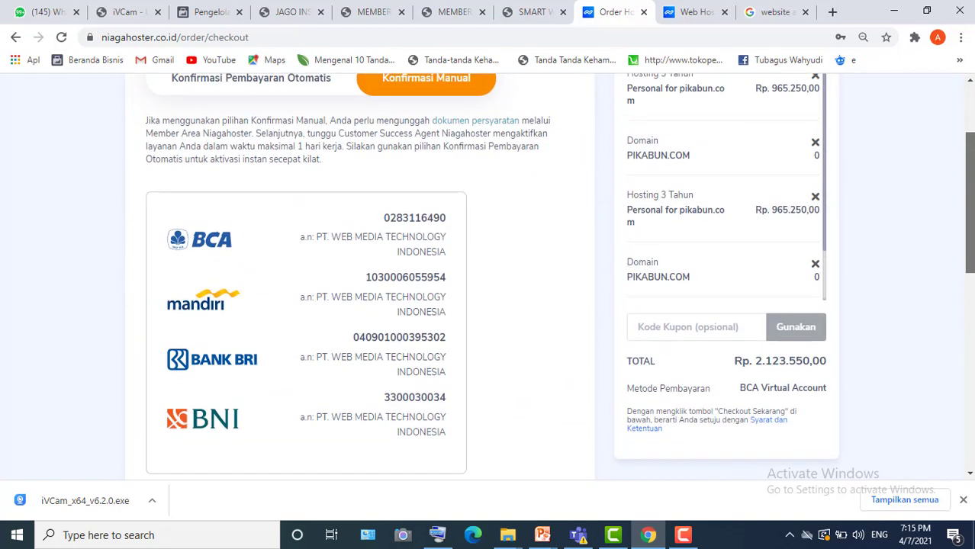
{"action": "left_click_drag", "start_coordinate": [973, 158], "coordinate": [971, 55]}
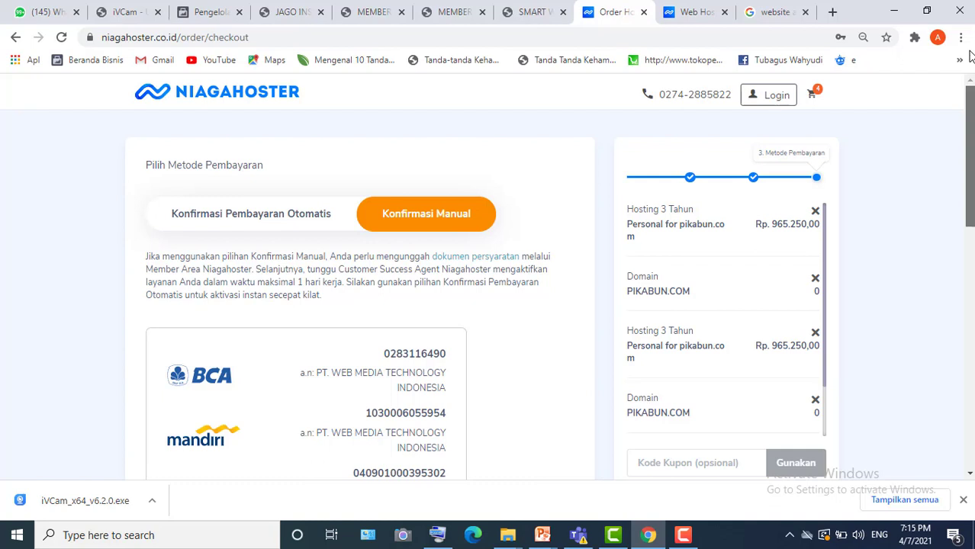
- Switch back to Konfirmasi Pembayaran Otomatis and browse the virtual-account, card and e-wallet tiles
{"action": "left_click", "coordinate": [236, 222]}
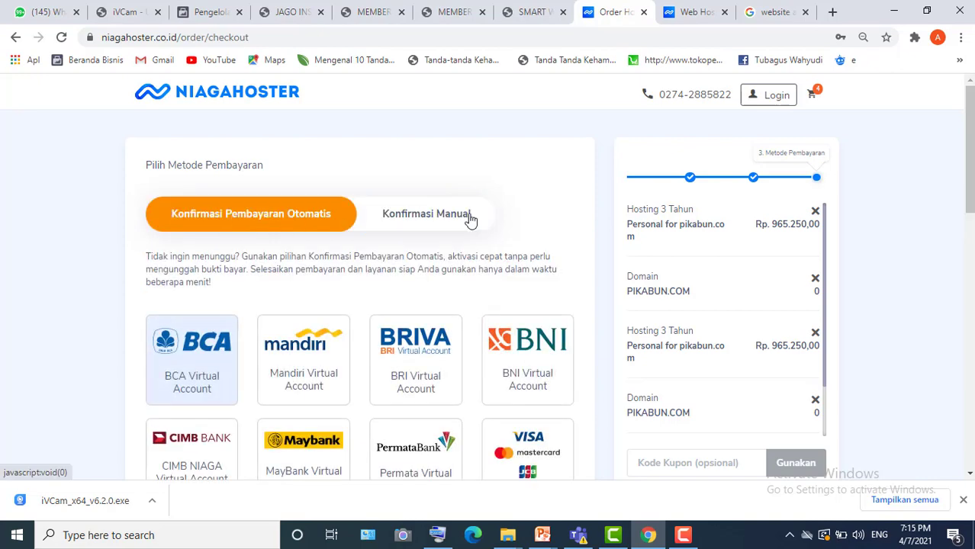
{"action": "left_click_drag", "start_coordinate": [969, 149], "coordinate": [969, 217]}
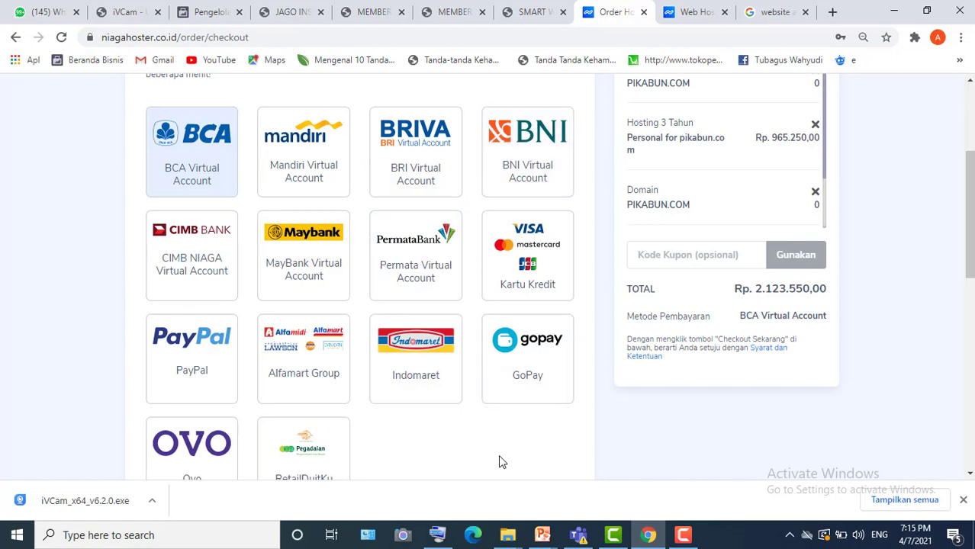
{"action": "left_click", "coordinate": [278, 544]}
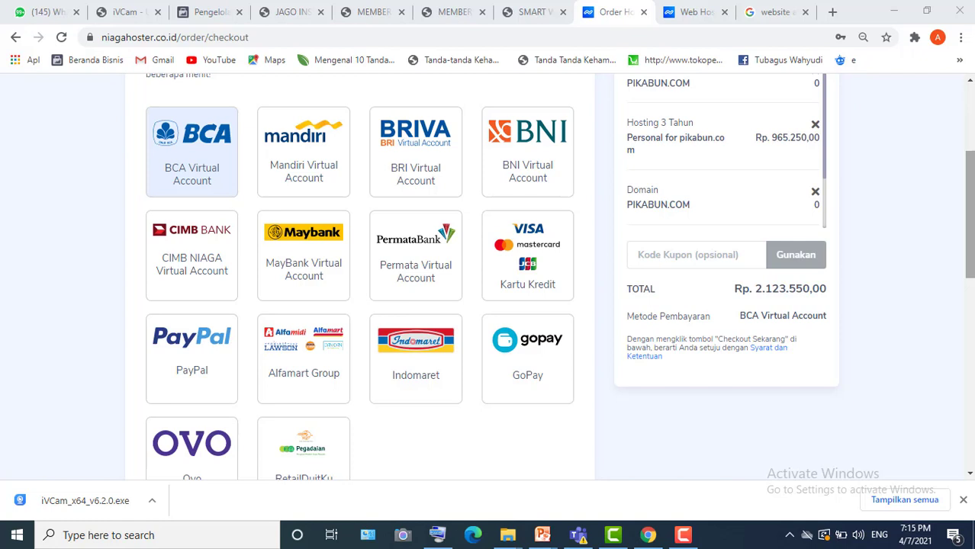
{"action": "left_click_drag", "start_coordinate": [969, 214], "coordinate": [969, 250]}
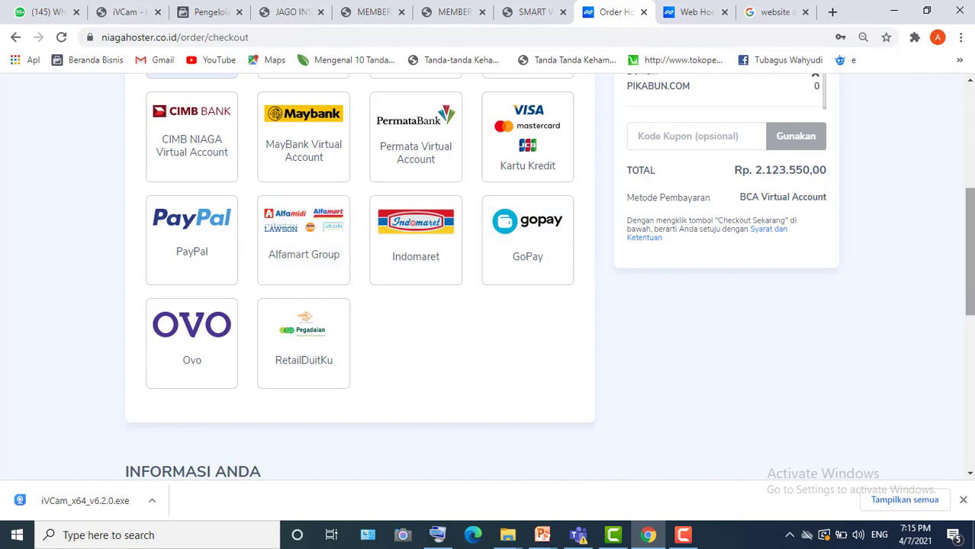
{"action": "scroll", "coordinate": [971, 185], "scroll_direction": "up", "scroll_amount": 4}
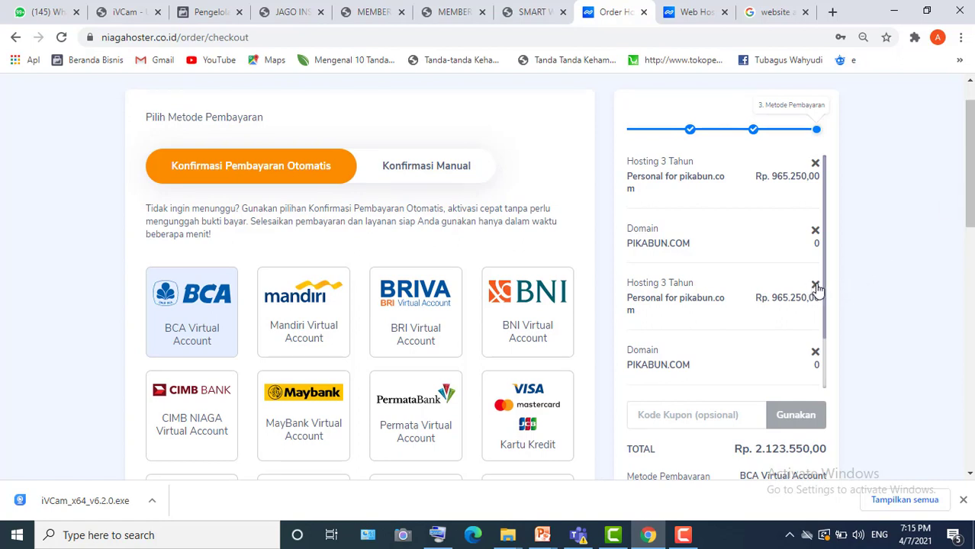
- Delete the second Hosting 3 Tahun item from the order summary
{"action": "left_click", "coordinate": [816, 286]}
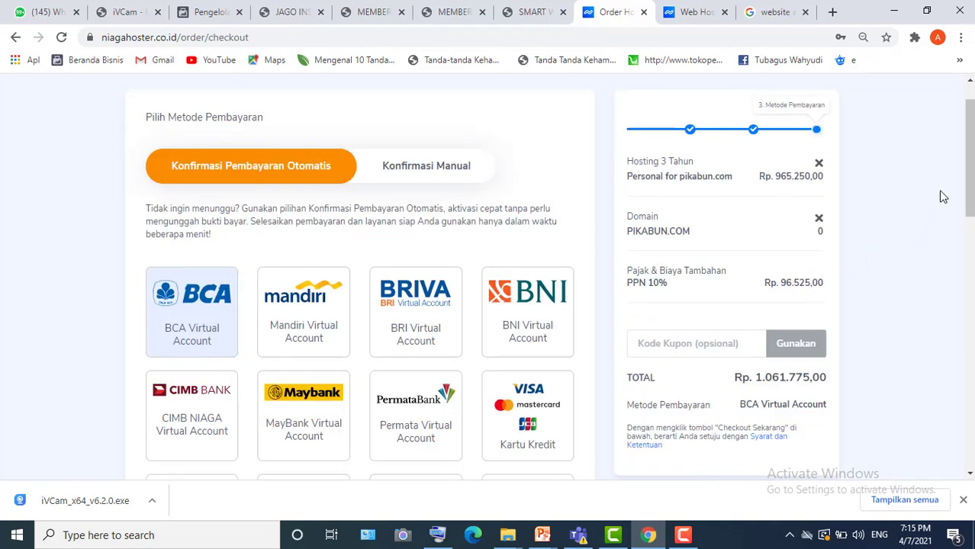
{"action": "left_click_drag", "start_coordinate": [970, 165], "coordinate": [970, 168]}
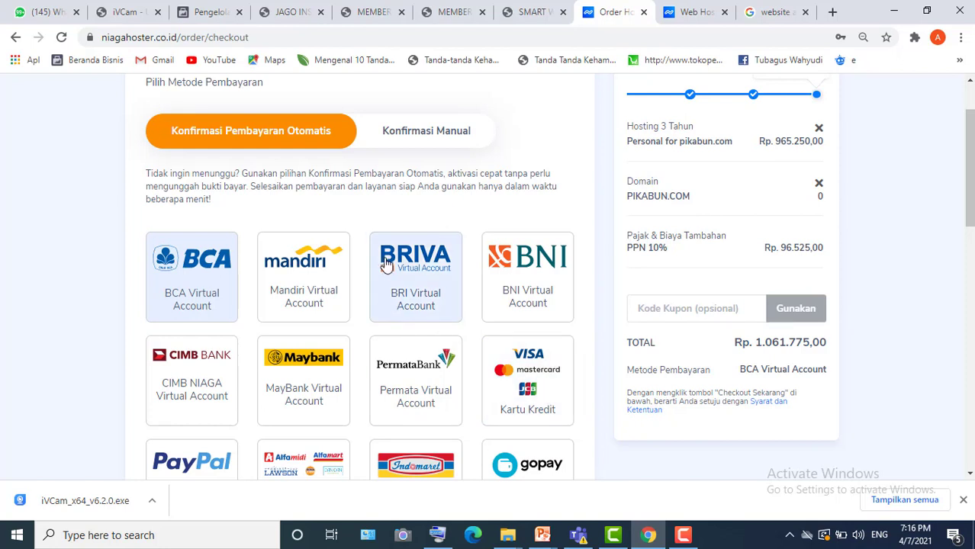
- Select BNI Virtual Account and apply coupon TRAINER, making the total Rp. 1.008.687,00
{"action": "left_click", "coordinate": [513, 297]}
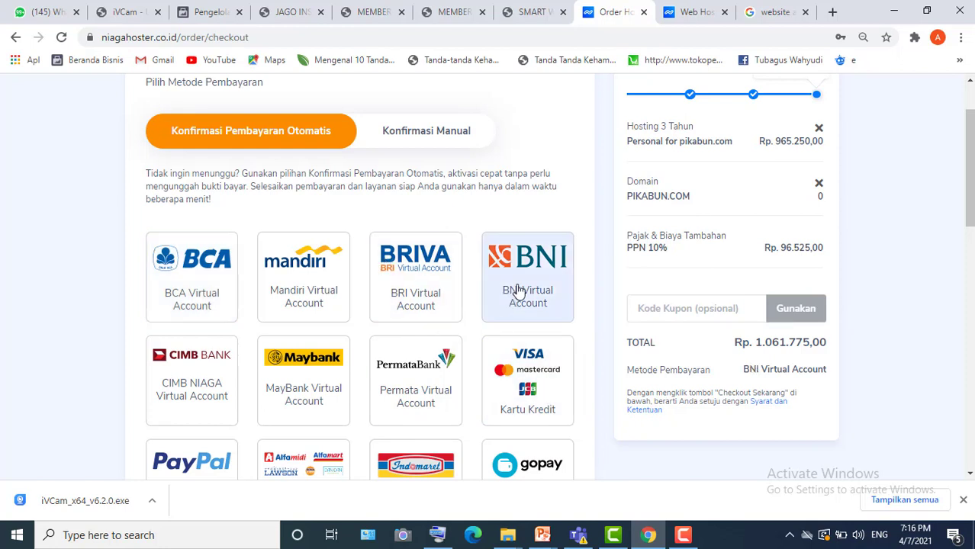
{"action": "left_click", "coordinate": [668, 309]}
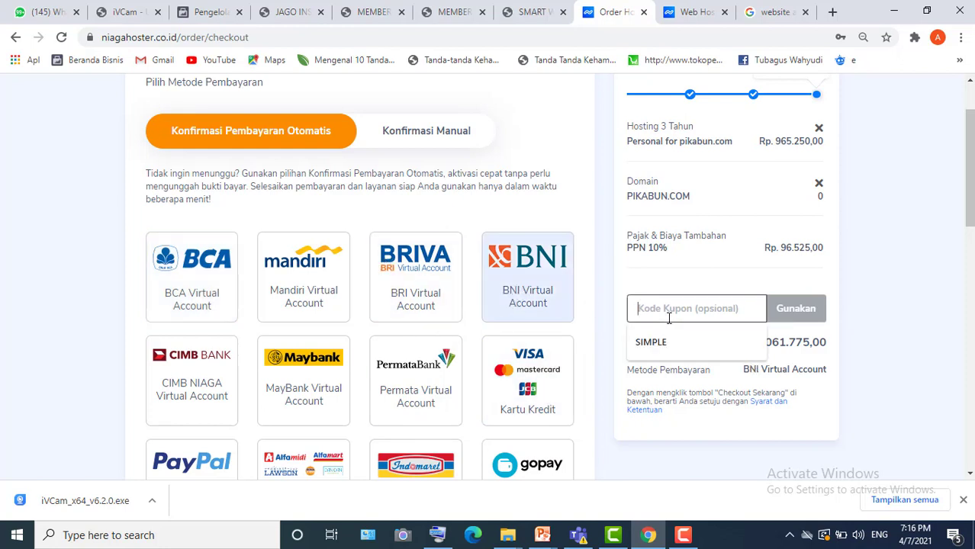
{"action": "type", "text": "tra"}
{"action": "key", "text": "BackSpace"}
{"action": "key", "text": "BackSpace"}
{"action": "key", "text": "BackSpace"}
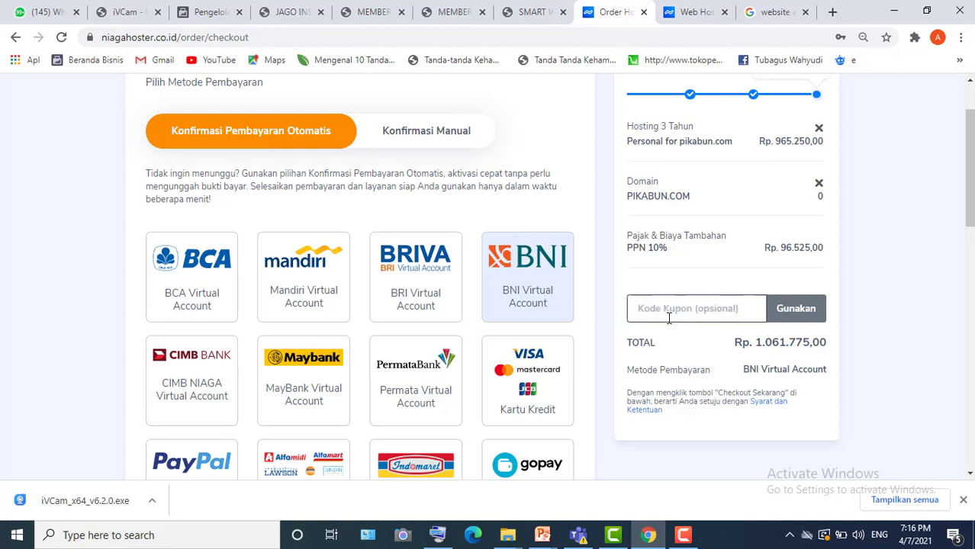
{"action": "type", "text": "TRAINER"}
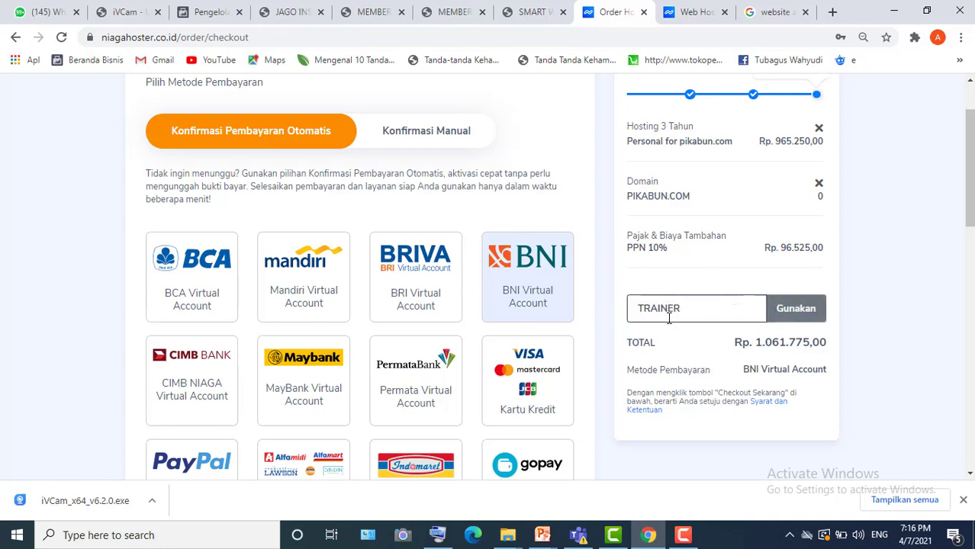
{"action": "left_click", "coordinate": [789, 310]}
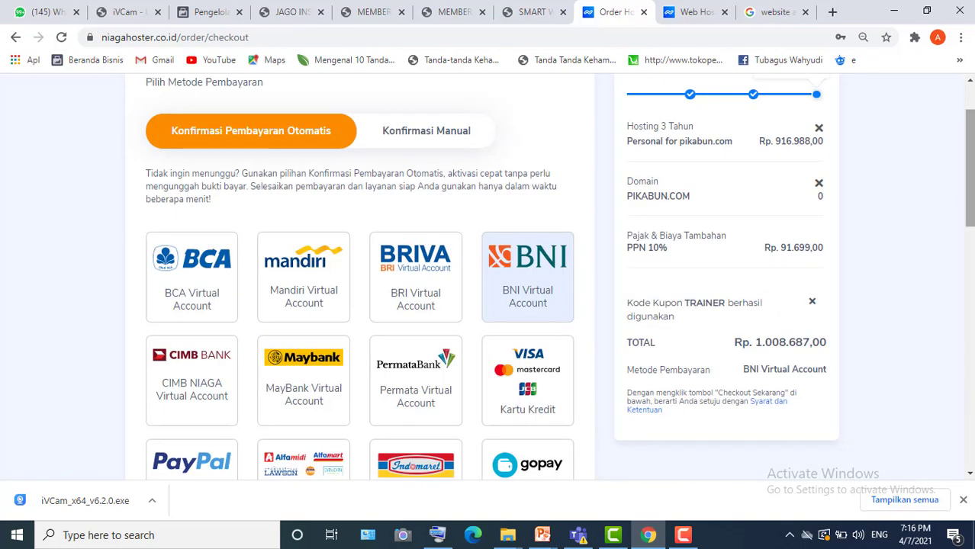
{"action": "scroll", "coordinate": [748, 329], "scroll_direction": "down", "scroll_amount": 1}
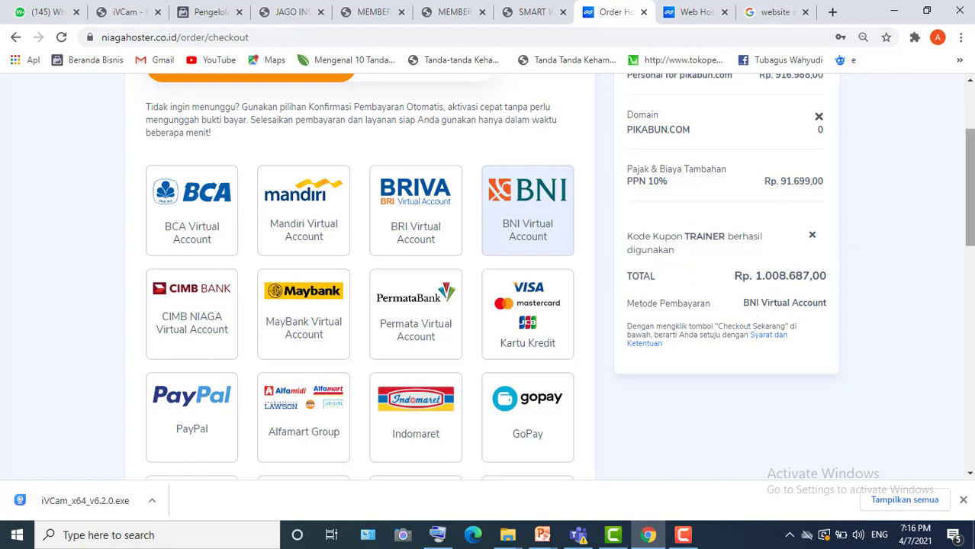
- Scroll past the payment tiles down to the INFORMASI ANDA login section
{"action": "mouse_move", "coordinate": [970, 184]}
{"action": "left_mouse_down"}
{"action": "mouse_move", "coordinate": [970, 246]}
{"action": "mouse_move", "coordinate": [970, 131]}
{"action": "mouse_move", "coordinate": [970, 198]}
{"action": "left_mouse_up"}
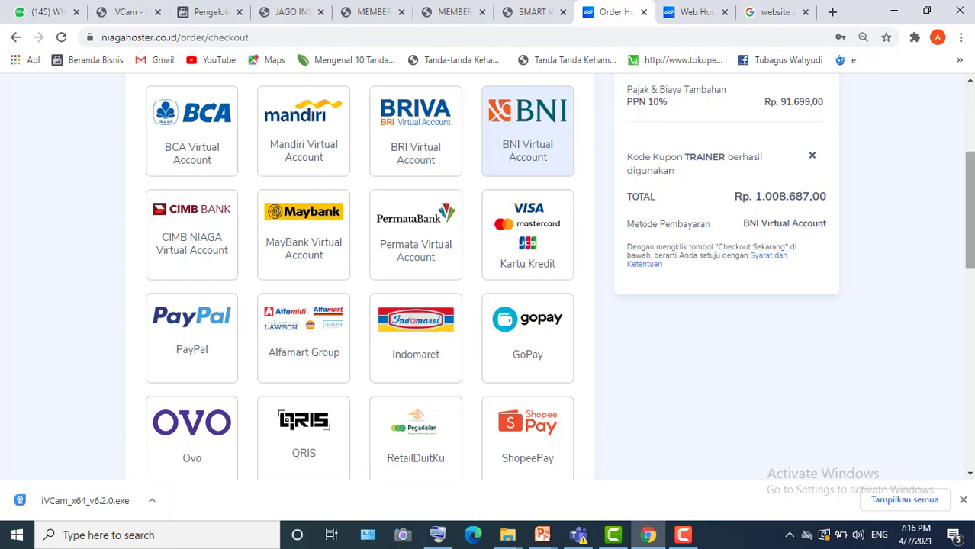
{"action": "left_click_drag", "start_coordinate": [970, 216], "coordinate": [971, 359]}
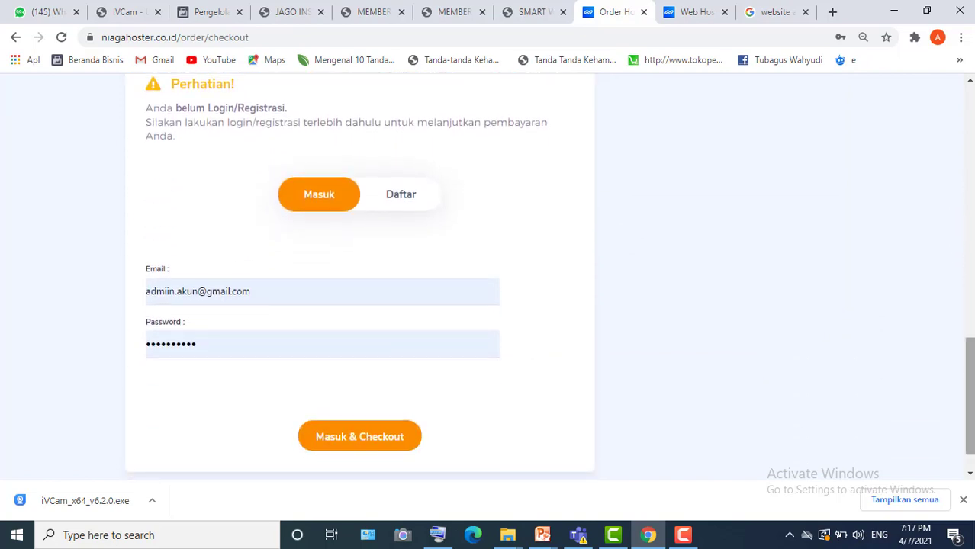
- Try the checkout login twice with the saved account e-mail via Masuk & Checkout
{"action": "left_click_drag", "start_coordinate": [970, 381], "coordinate": [970, 398]}
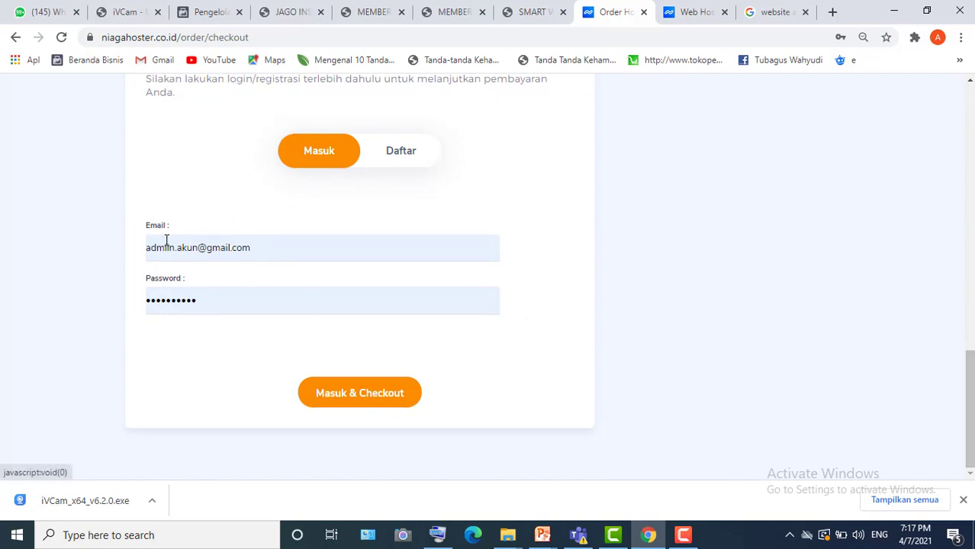
{"action": "left_click", "coordinate": [262, 250]}
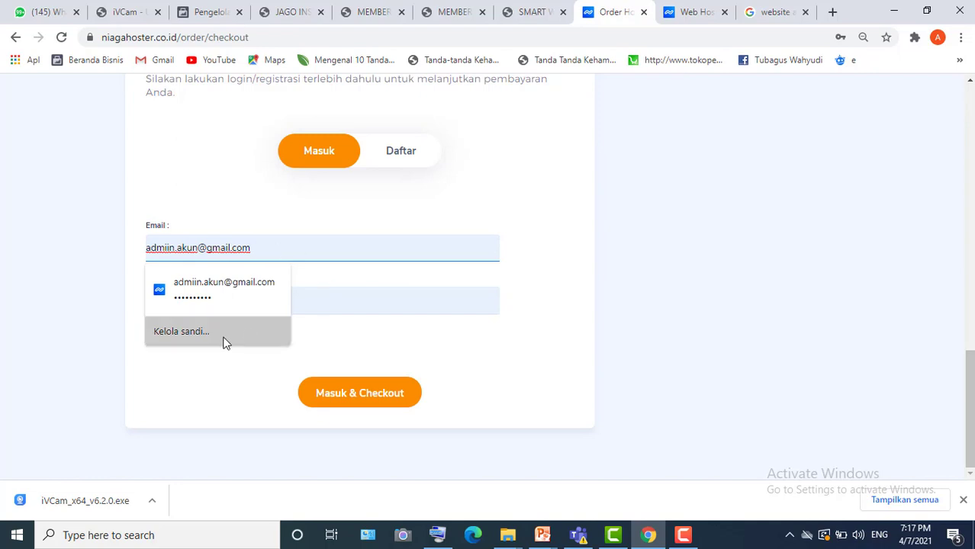
{"action": "left_click", "coordinate": [231, 393]}
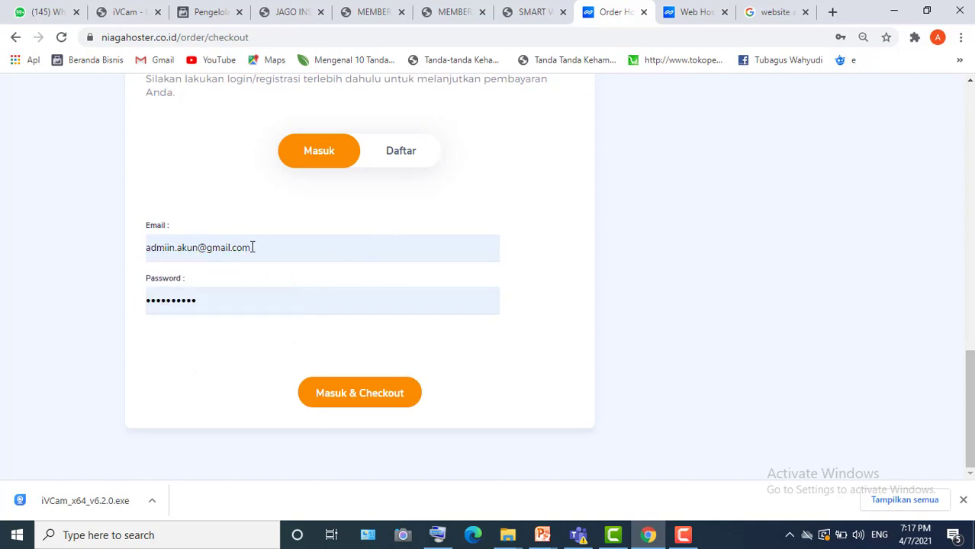
{"action": "left_click", "coordinate": [356, 411]}
{"action": "left_click", "coordinate": [341, 398]}
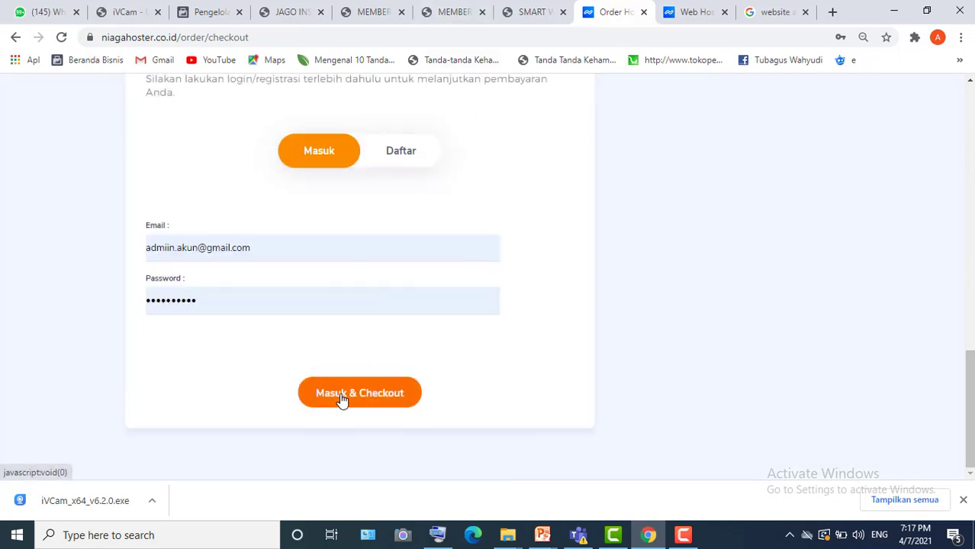
- Replace the saved password with a newly typed one and resubmit the login
{"action": "left_click", "coordinate": [222, 294]}
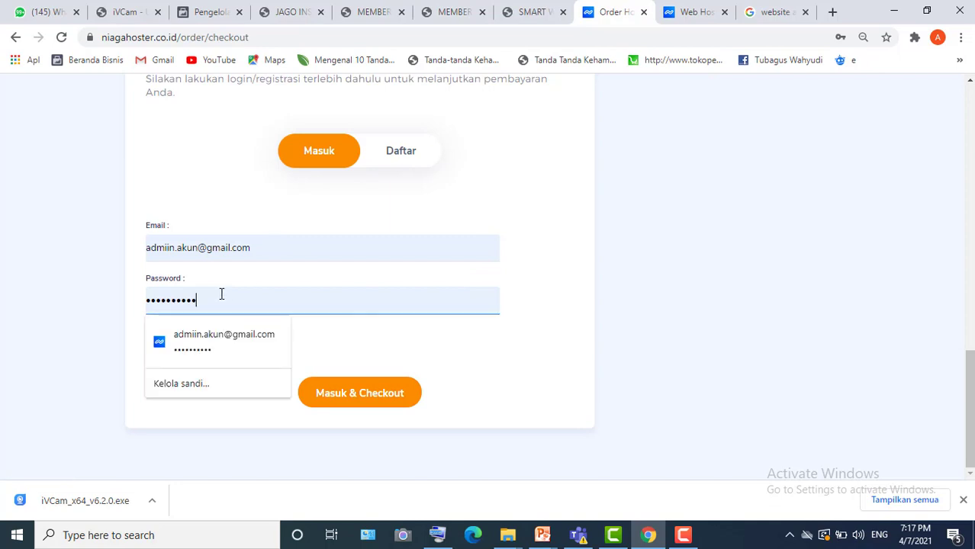
{"action": "double_click", "coordinate": [221, 294]}
{"action": "type", "text": "a"}
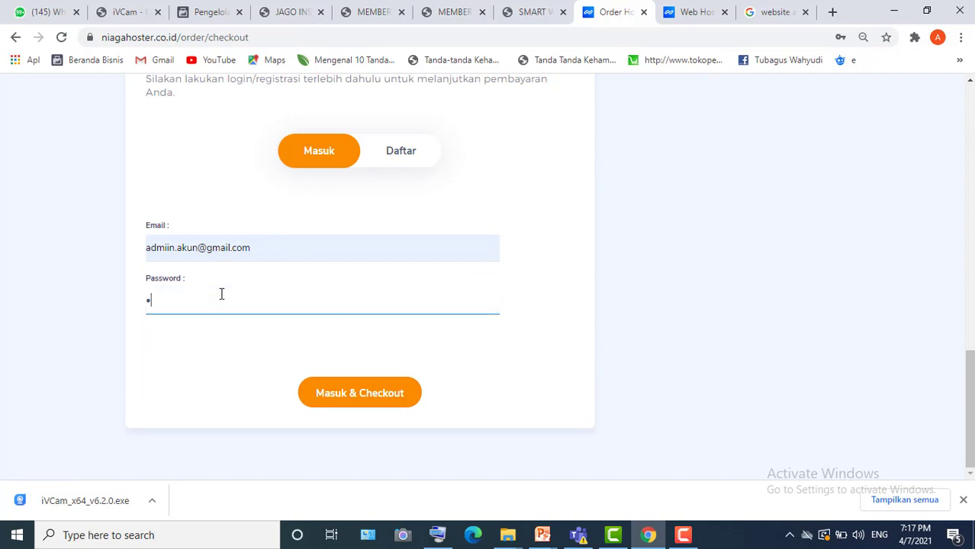
{"action": "type", "text": "*********"}
{"action": "key", "text": "Return"}
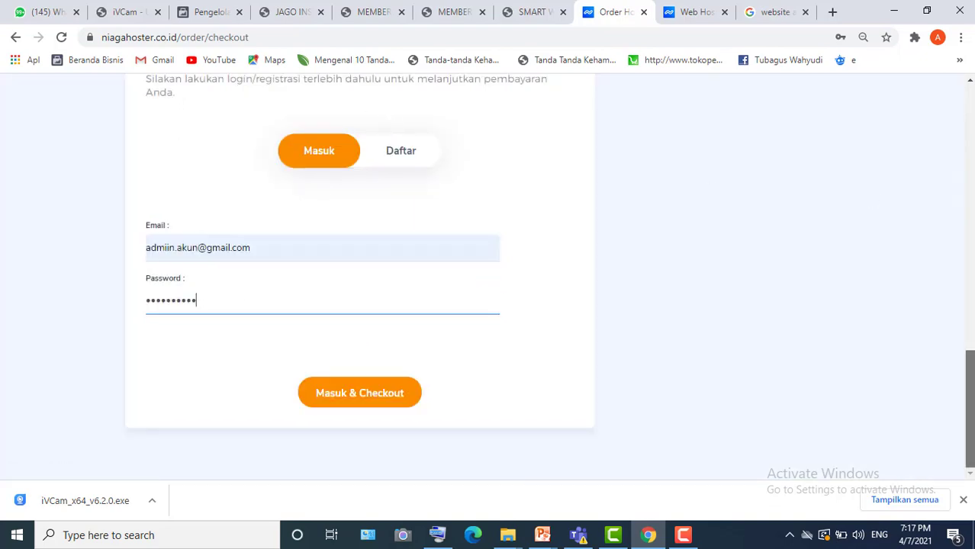
{"action": "scroll", "coordinate": [558, 227], "scroll_direction": "down", "scroll_amount": 10}
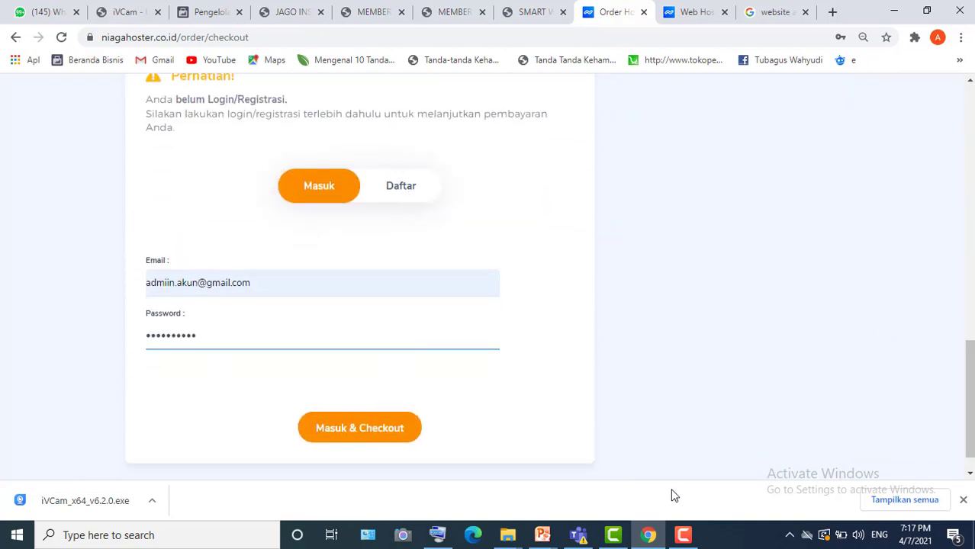
- Enter a different account's e-mail in the login form, accepting the suggested address
{"action": "left_click", "coordinate": [682, 535]}
{"action": "left_click", "coordinate": [620, 380]}
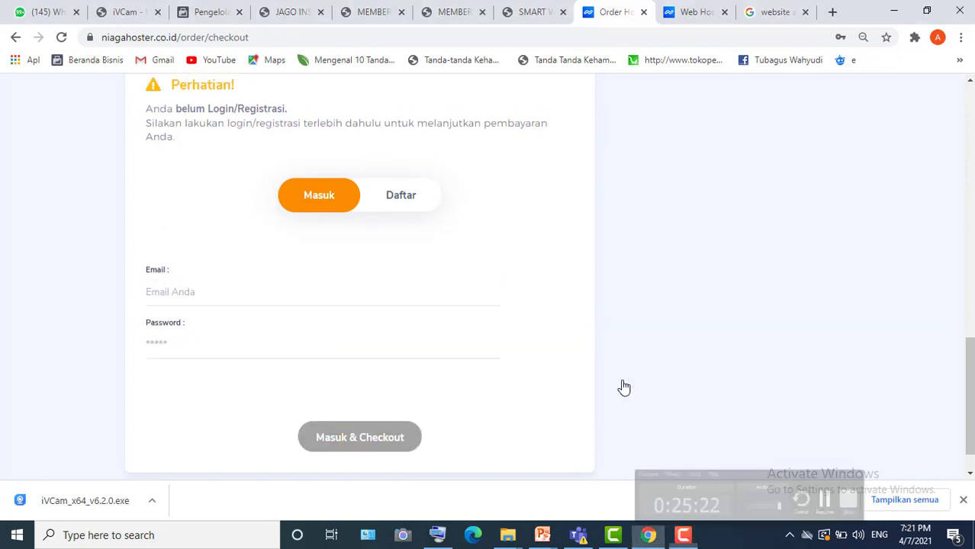
{"action": "left_click", "coordinate": [683, 535]}
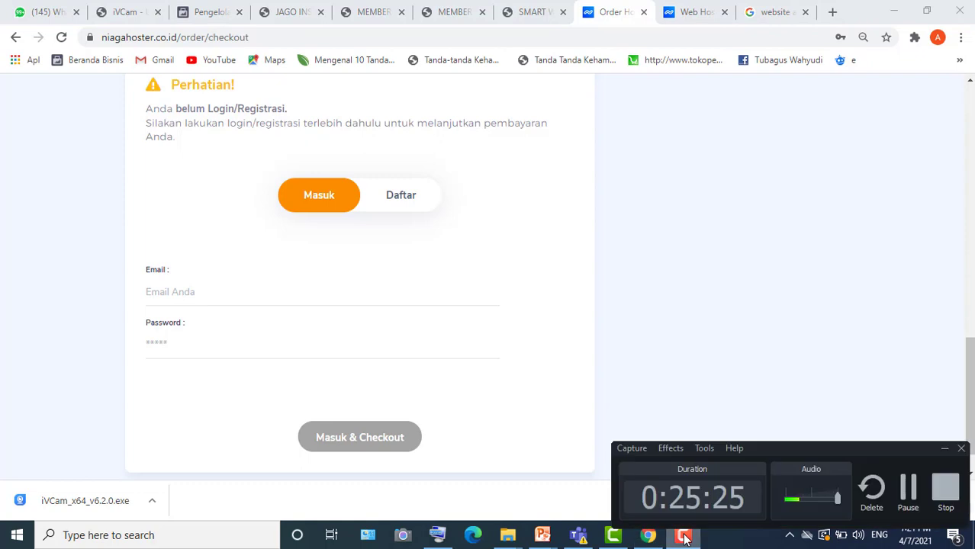
{"action": "left_click", "coordinate": [735, 333]}
{"action": "left_click", "coordinate": [213, 295]}
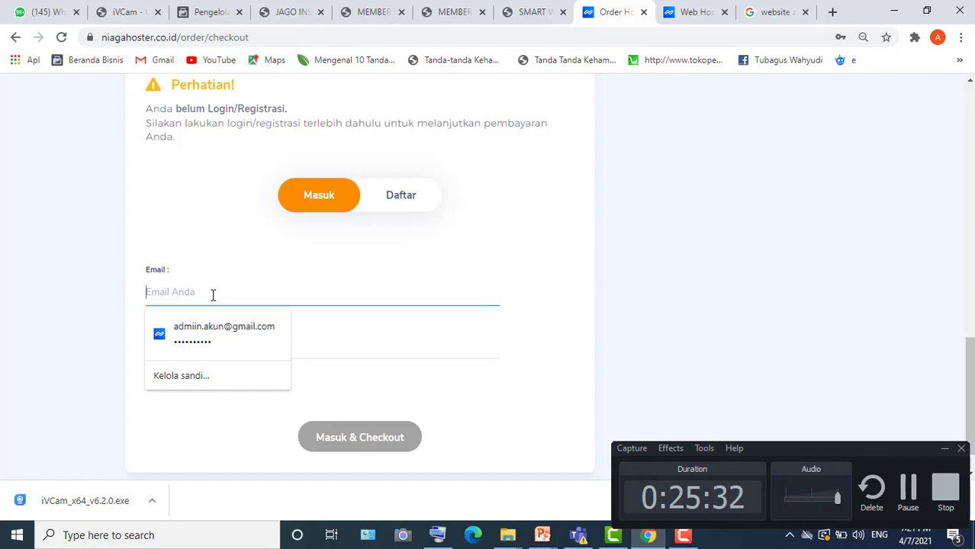
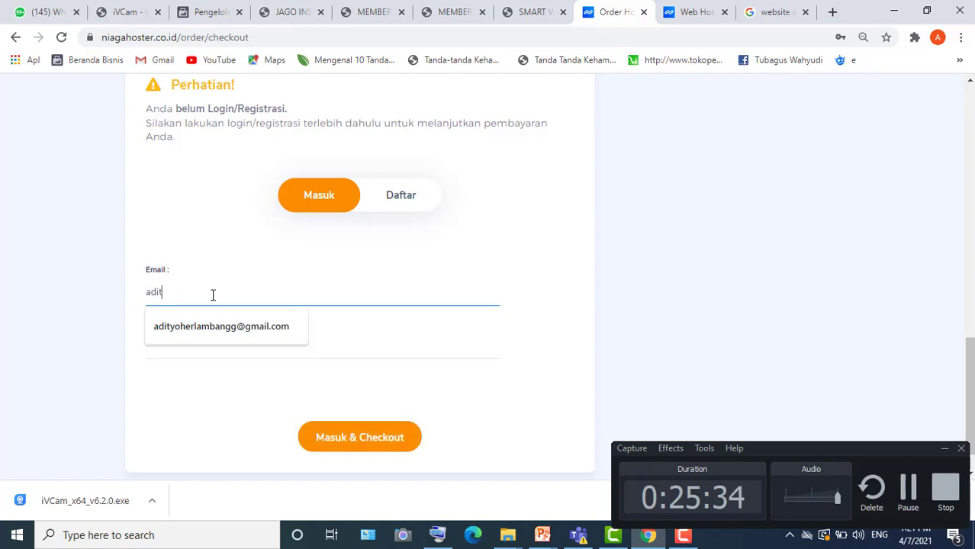
{"action": "left_click", "coordinate": [214, 339]}
- Type that account's password, then clear and retype it
{"action": "left_click", "coordinate": [174, 343]}
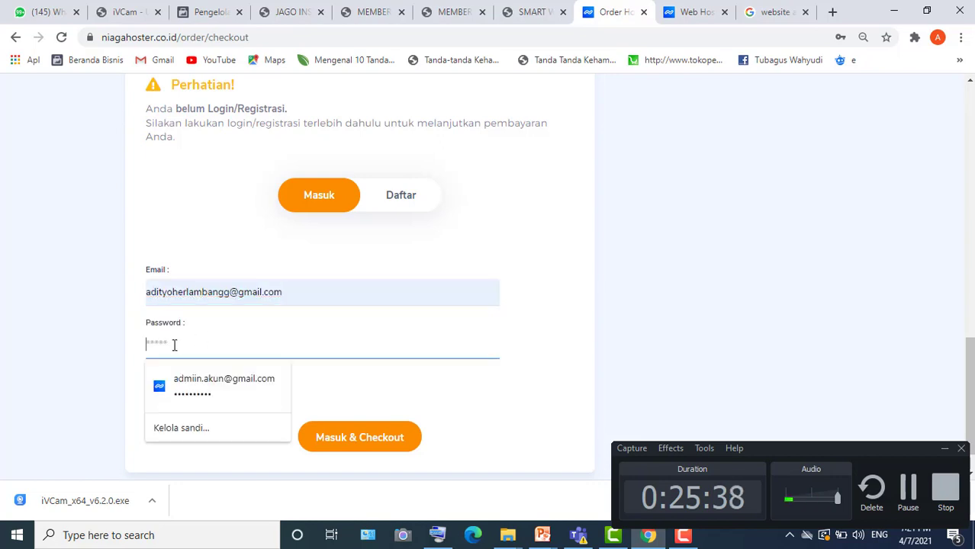
{"action": "type", "text": "******"}
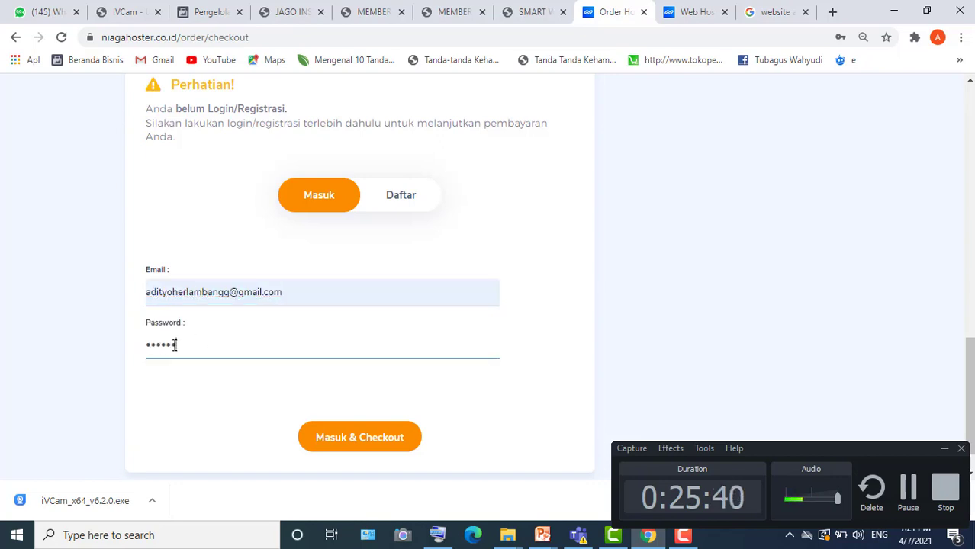
{"action": "type", "text": "*****"}
{"action": "key", "text": "ctrl+a"}
{"action": "key", "text": "BackSpace"}
{"action": "type", "text": "••••••"}
- Switch to the Daftar registration form and scroll through its fields
{"action": "left_click", "coordinate": [398, 209]}
{"action": "scroll", "coordinate": [383, 280], "scroll_direction": "down", "scroll_amount": 4}
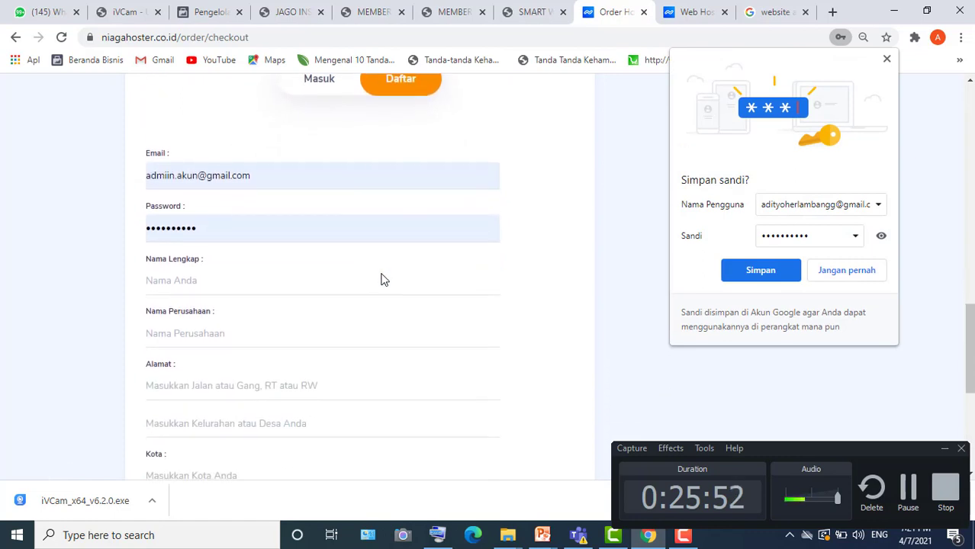
{"action": "scroll", "coordinate": [383, 280], "scroll_direction": "down", "scroll_amount": 3}
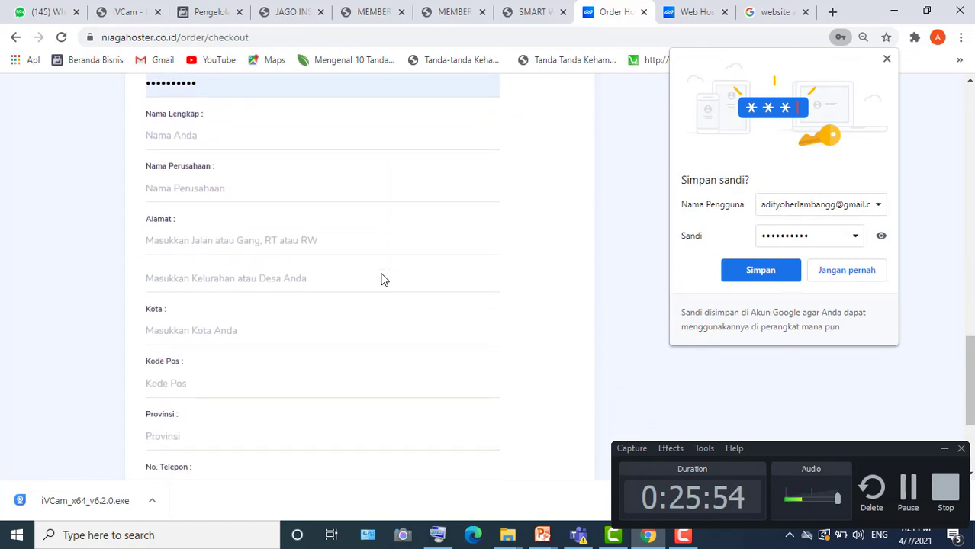
{"action": "scroll", "coordinate": [383, 274], "scroll_direction": "down", "scroll_amount": 1}
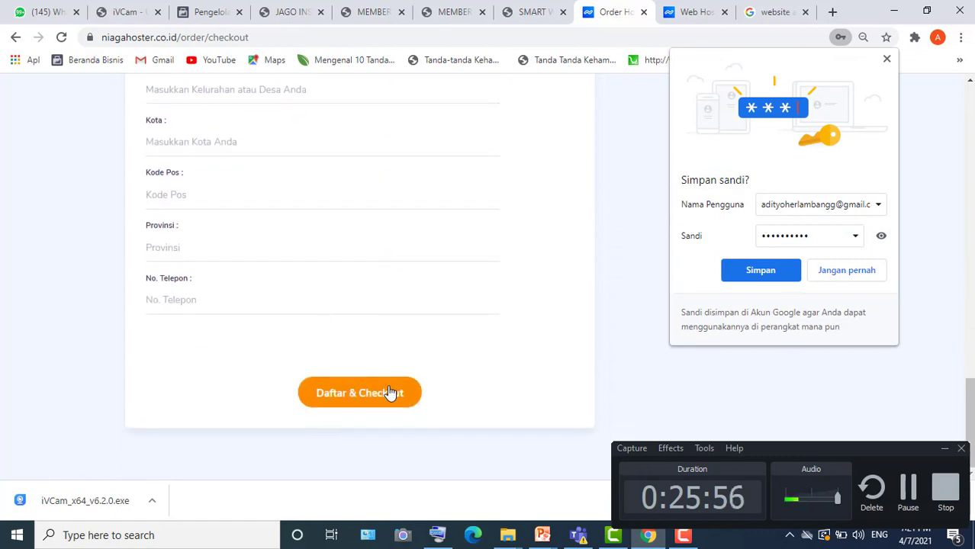
{"action": "scroll", "coordinate": [406, 453], "scroll_direction": "up", "scroll_amount": 6}
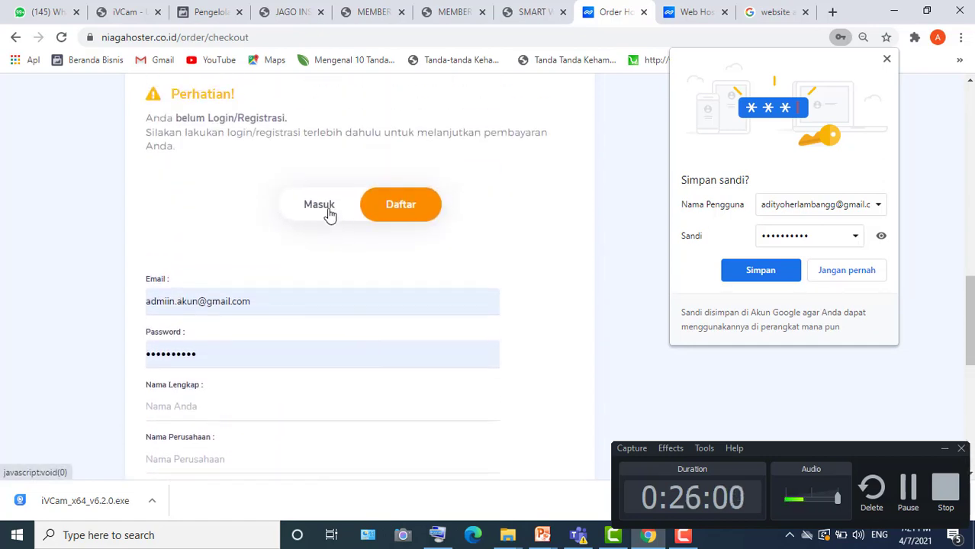
- Return to the Masuk form, retype the second account's password and resubmit the login
{"action": "left_click", "coordinate": [329, 213]}
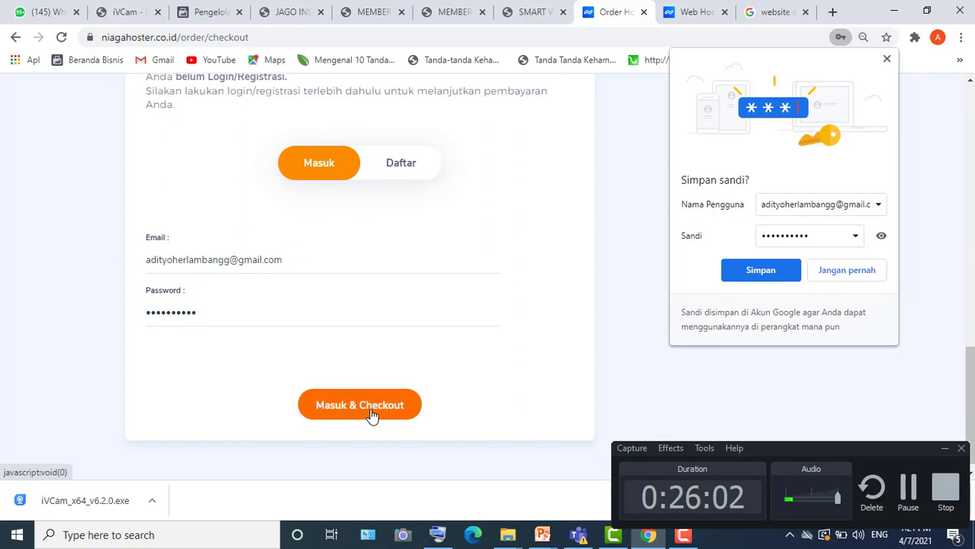
{"action": "left_click", "coordinate": [371, 412]}
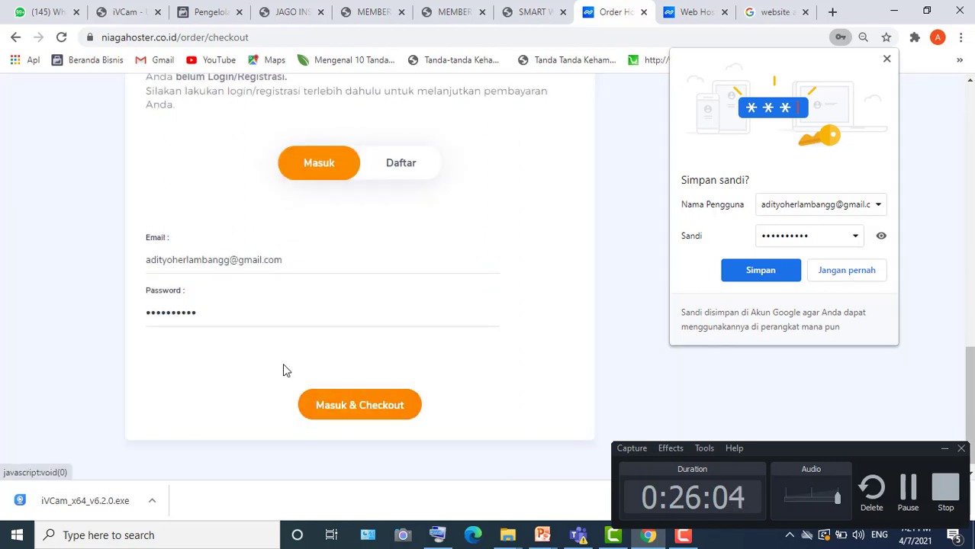
{"action": "double_click", "coordinate": [234, 308]}
{"action": "type", "text": "•"}
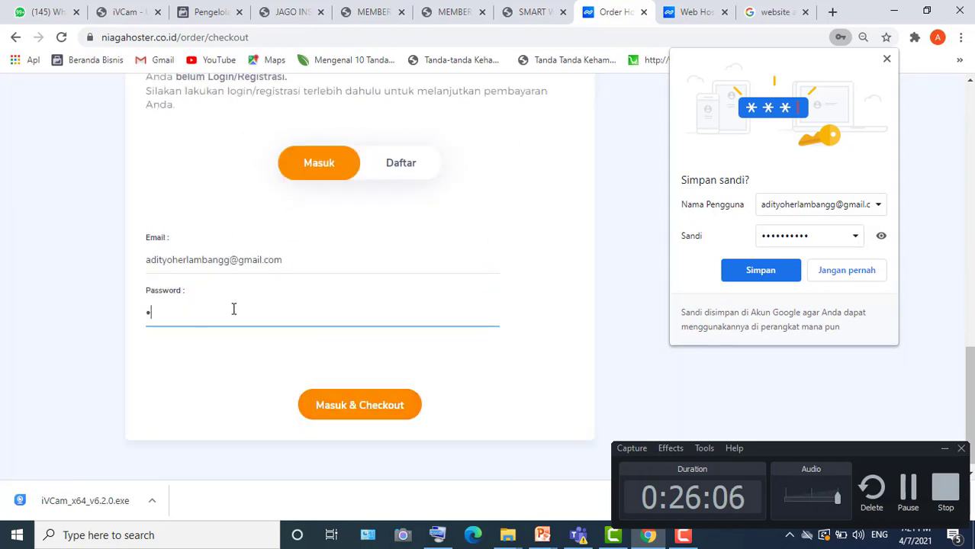
{"action": "type", "text": "•••••••••"}
{"action": "key", "text": "Return"}
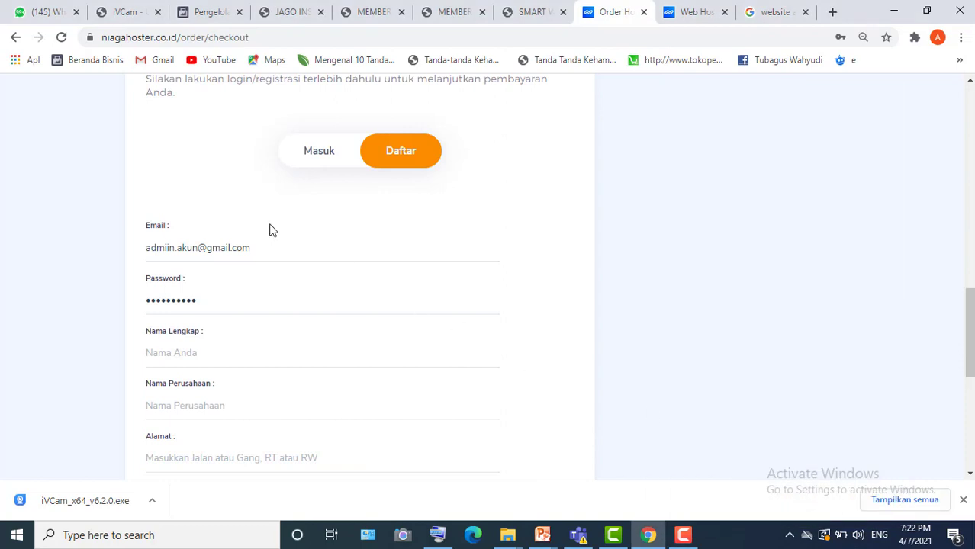
- Reselect the password field and replace its contents with a new password
{"action": "left_click", "coordinate": [239, 298]}
{"action": "double_click", "coordinate": [240, 297]}
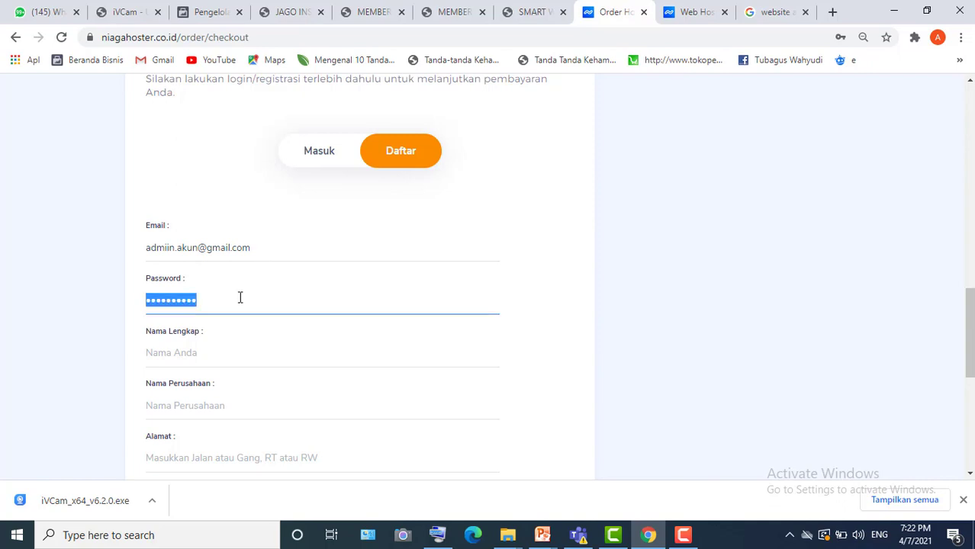
{"action": "left_click", "coordinate": [290, 258]}
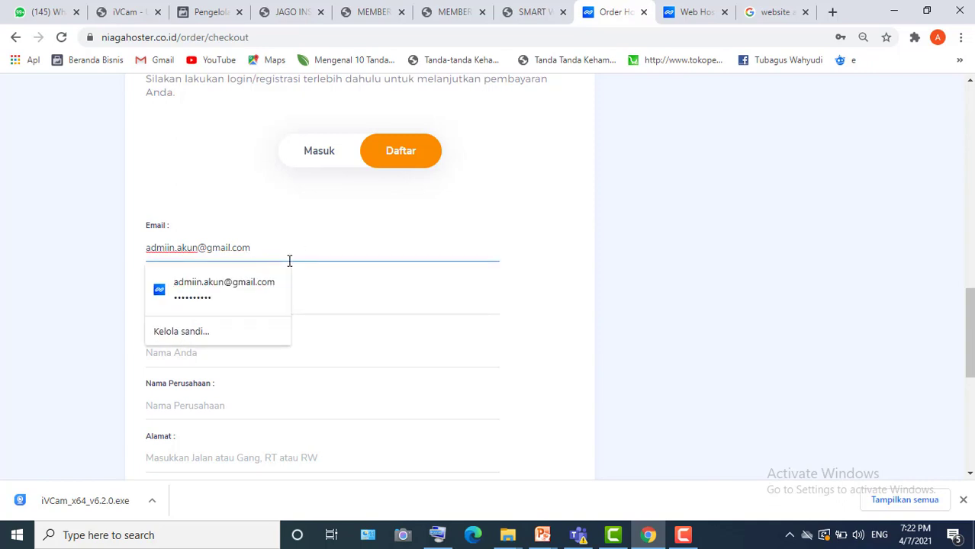
{"action": "left_click", "coordinate": [311, 295]}
{"action": "double_click", "coordinate": [312, 294]}
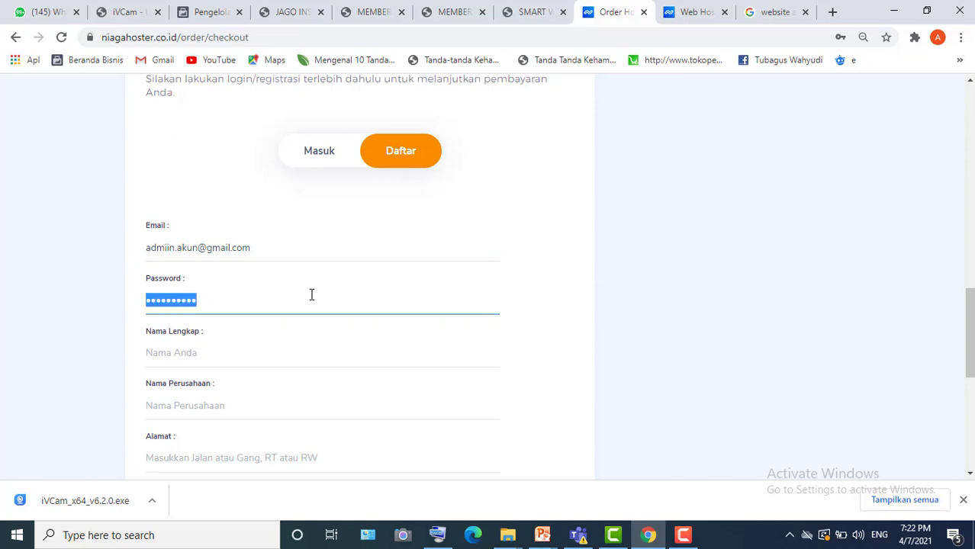
{"action": "type", "text": "a"}
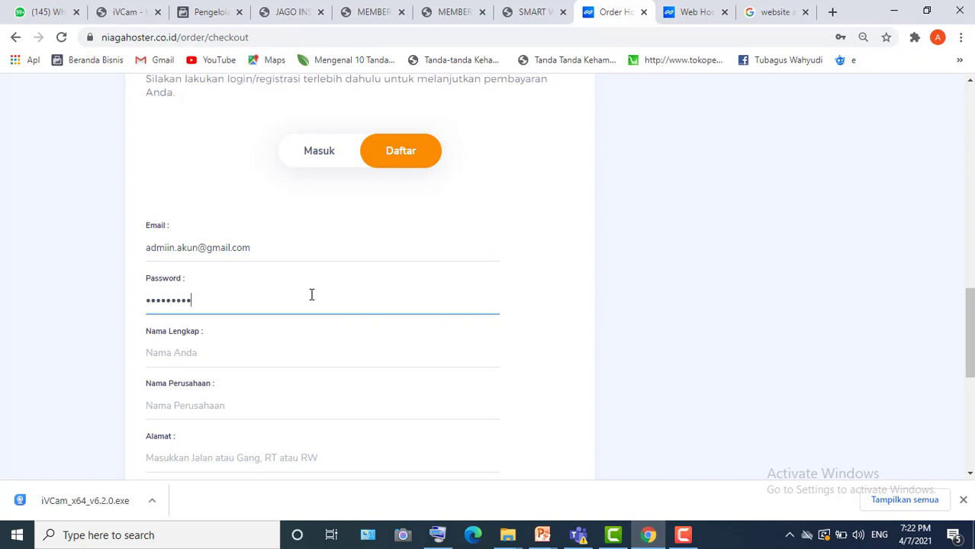
{"action": "type", "text": "5"}
- Enter the full name, company name 'one sinergy', and start typing the street address
{"action": "left_click", "coordinate": [228, 353]}
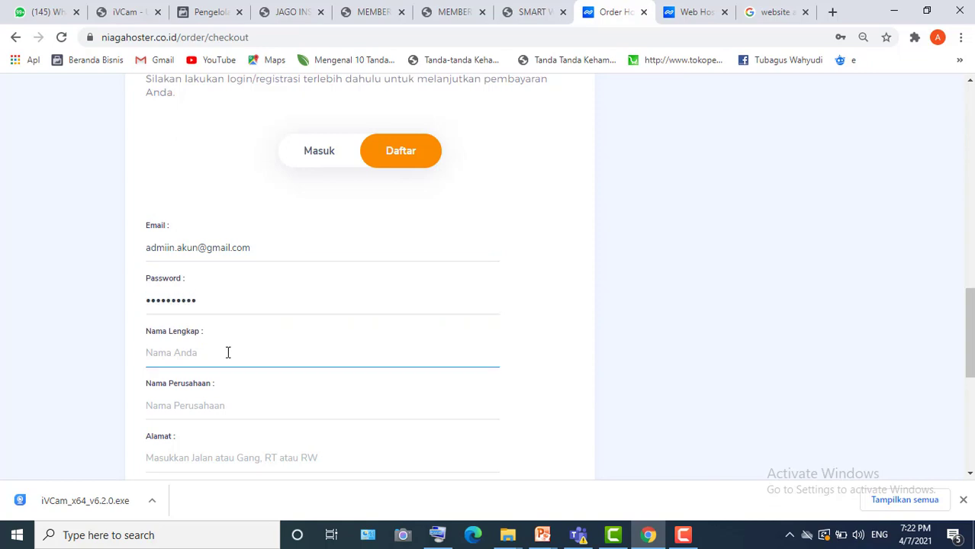
{"action": "left_click", "coordinate": [211, 405]}
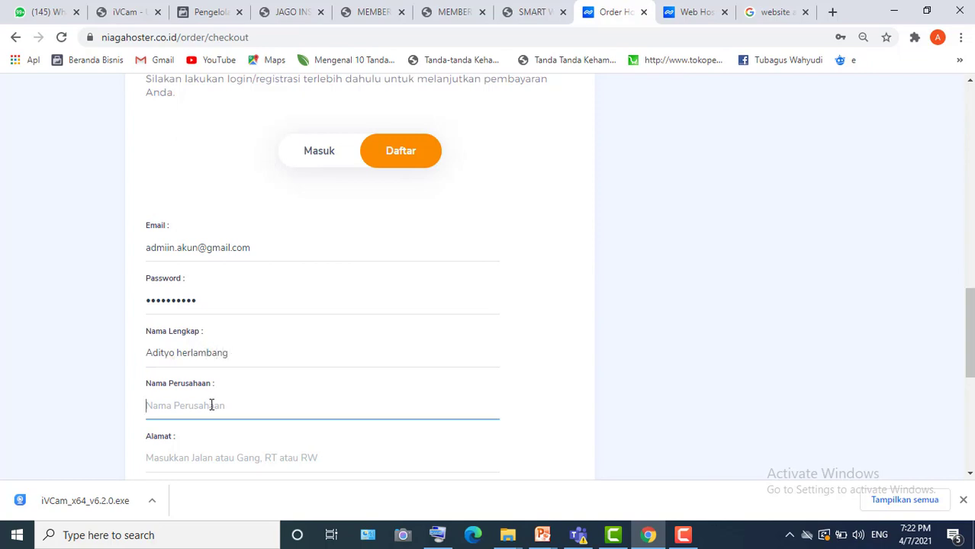
{"action": "scroll", "coordinate": [211, 405], "scroll_direction": "down", "scroll_amount": 1}
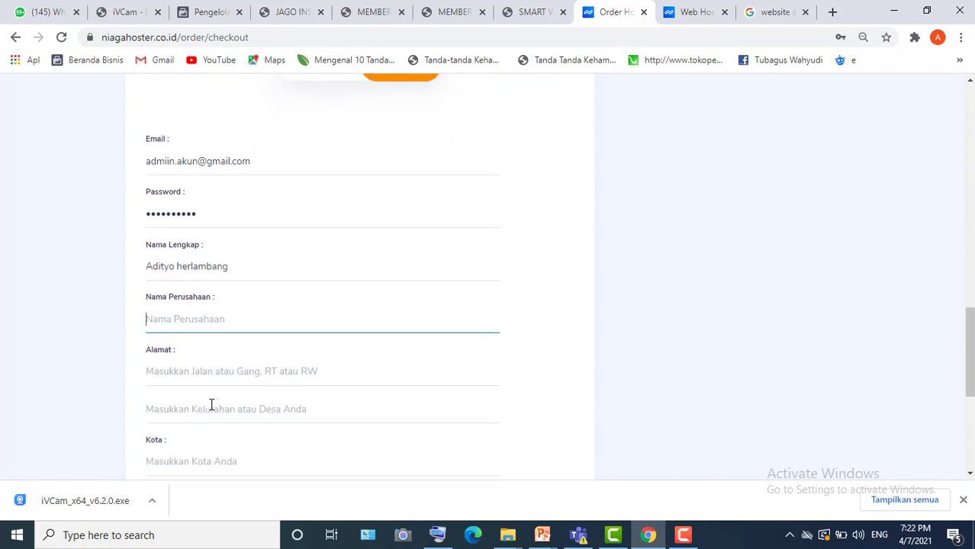
{"action": "type", "text": "one sinergy"}
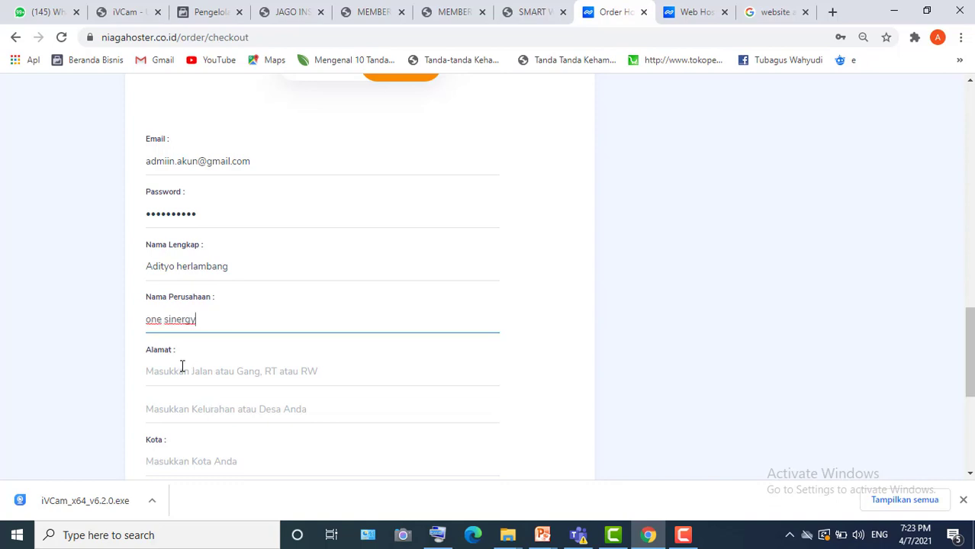
{"action": "left_click", "coordinate": [181, 370]}
{"action": "type", "text": "jl mera"}
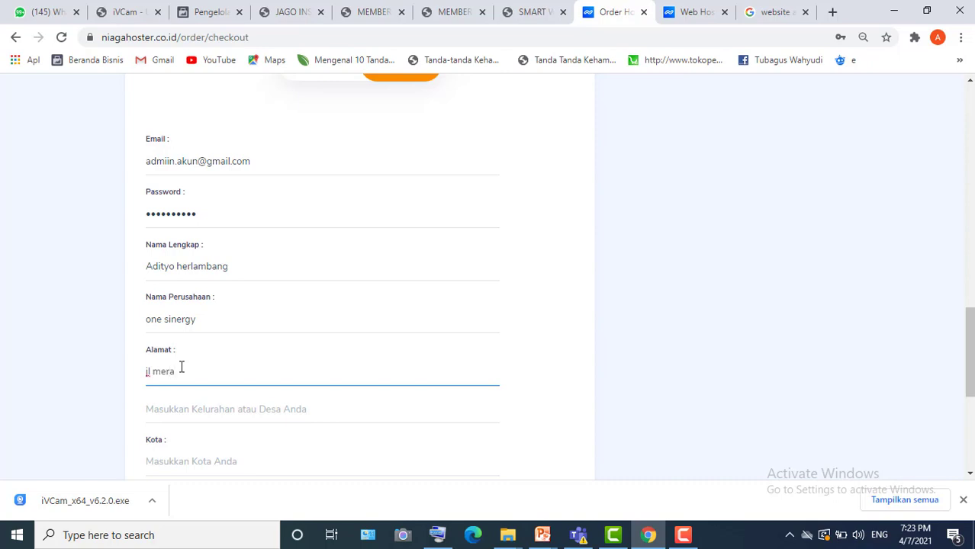
- Finish the Alamat street address using the On-Screen Keyboard, then move to the Kota field
{"action": "left_click", "coordinate": [437, 534]}
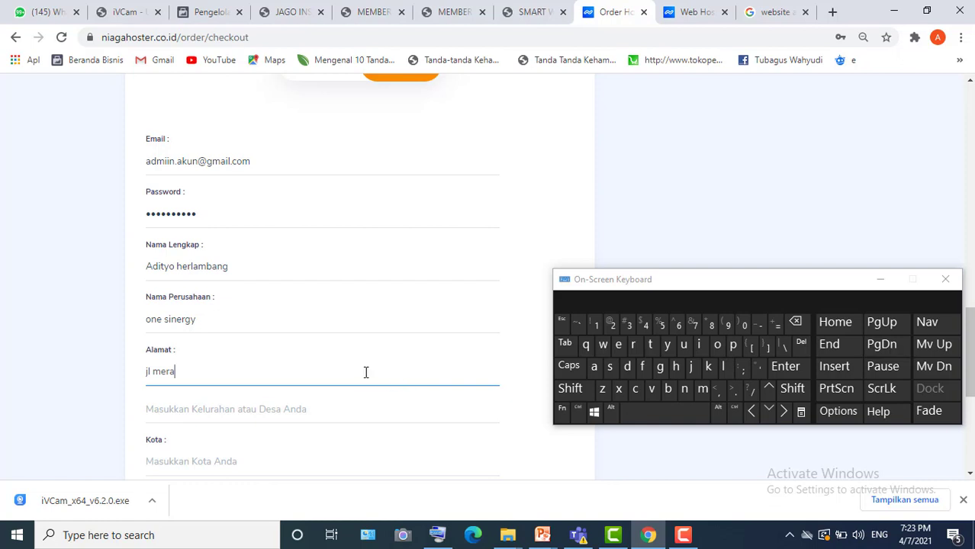
{"action": "left_click", "coordinate": [729, 346]}
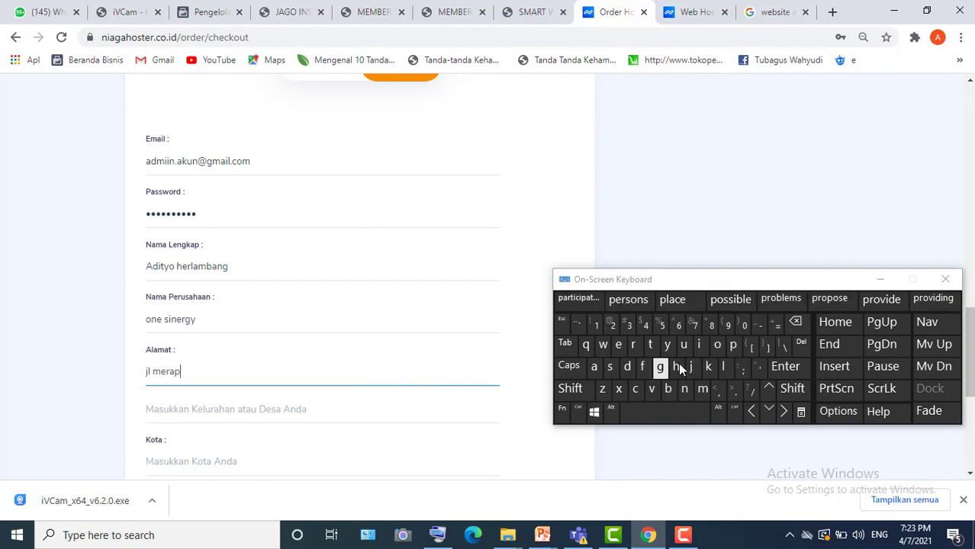
{"action": "left_click", "coordinate": [701, 345]}
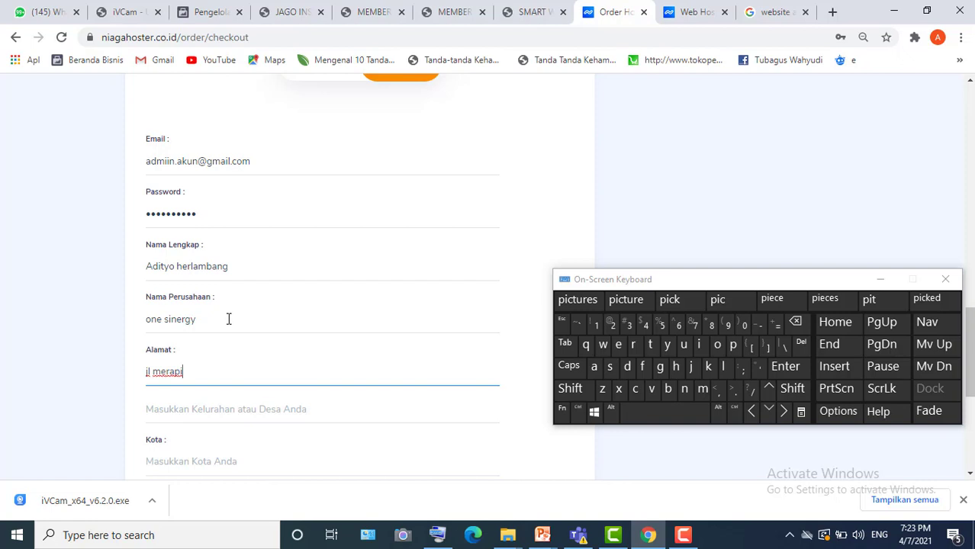
{"action": "scroll", "coordinate": [229, 319], "scroll_direction": "down", "scroll_amount": 1}
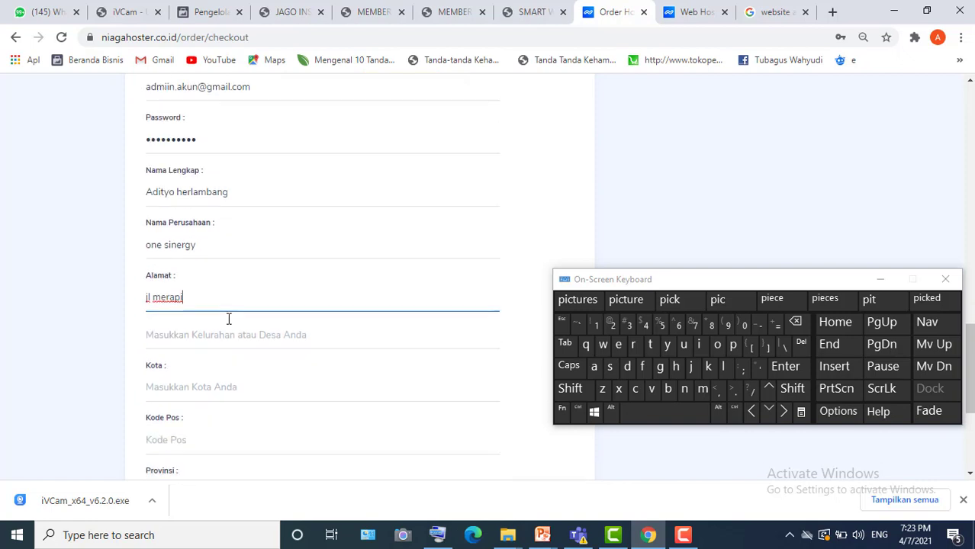
{"action": "scroll", "coordinate": [228, 317], "scroll_direction": "down", "scroll_amount": 1, "text": "ctrl"}
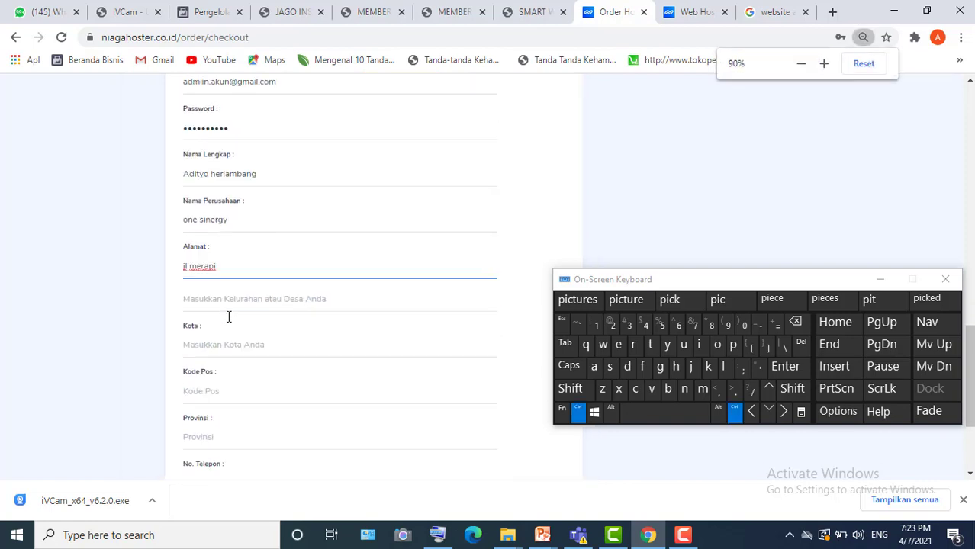
{"action": "scroll", "coordinate": [228, 316], "scroll_direction": "up", "scroll_amount": 1, "text": "ctrl"}
{"action": "scroll", "coordinate": [227, 312], "scroll_direction": "up", "scroll_amount": 2, "text": "ctrl"}
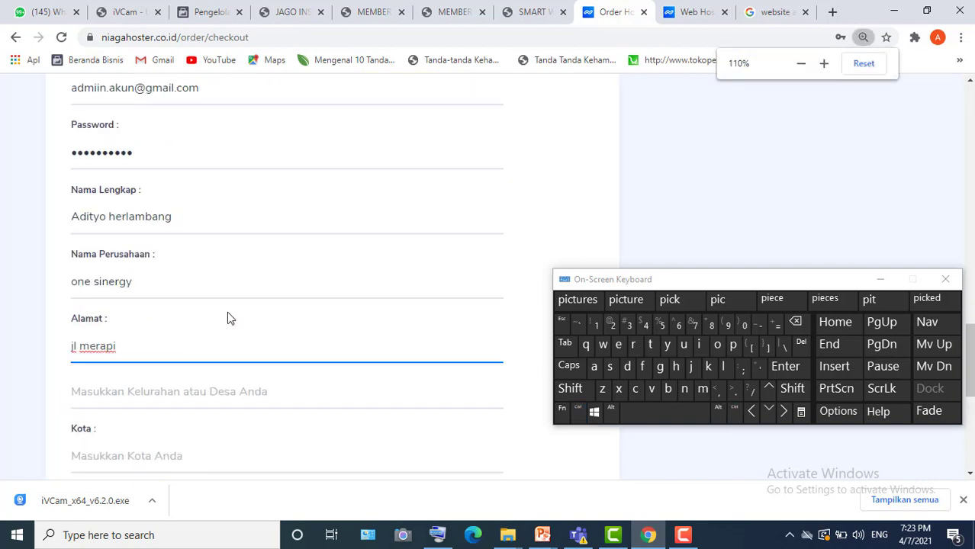
{"action": "scroll", "coordinate": [228, 314], "scroll_direction": "down", "scroll_amount": 2, "text": "ctrl"}
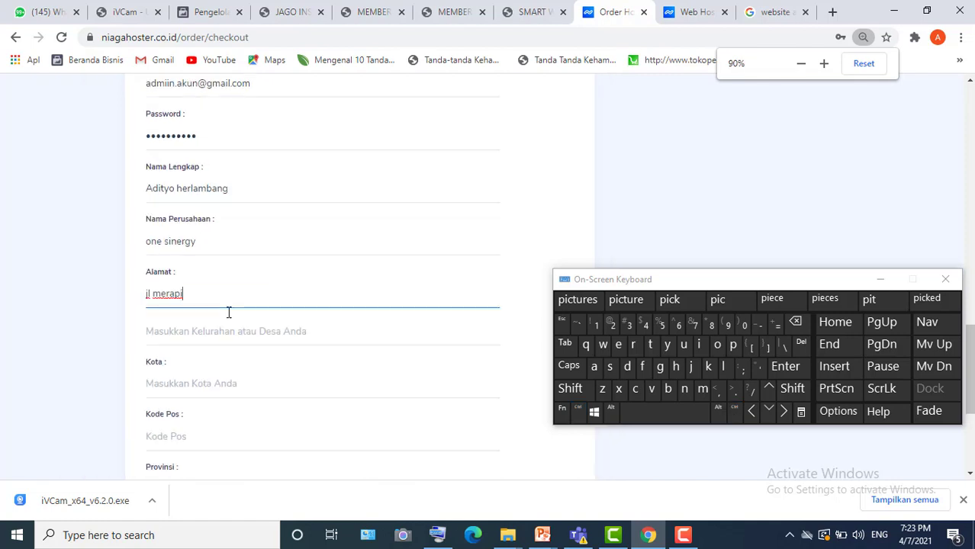
{"action": "left_click", "coordinate": [204, 355]}
{"action": "scroll", "coordinate": [204, 355], "scroll_direction": "down", "scroll_amount": 1}
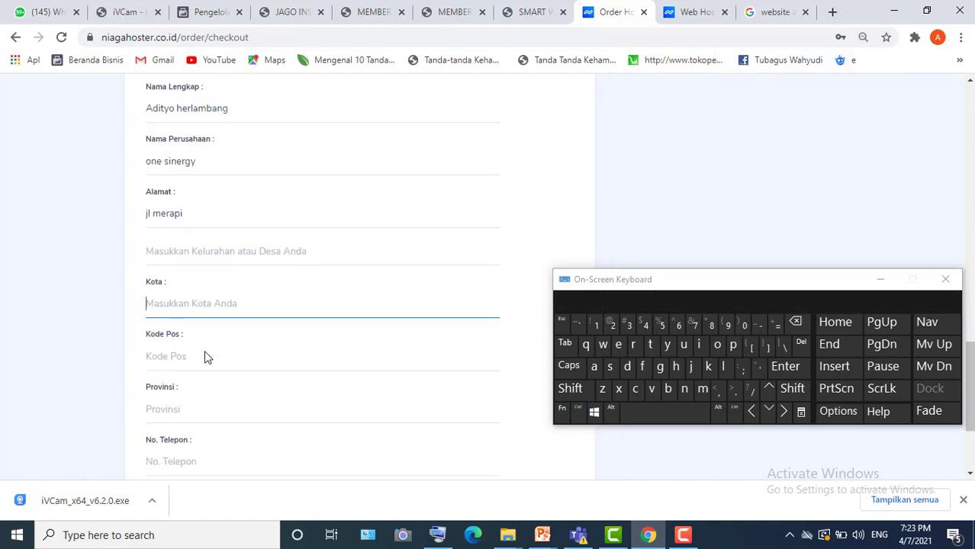
{"action": "scroll", "coordinate": [170, 357], "scroll_direction": "down", "scroll_amount": 1}
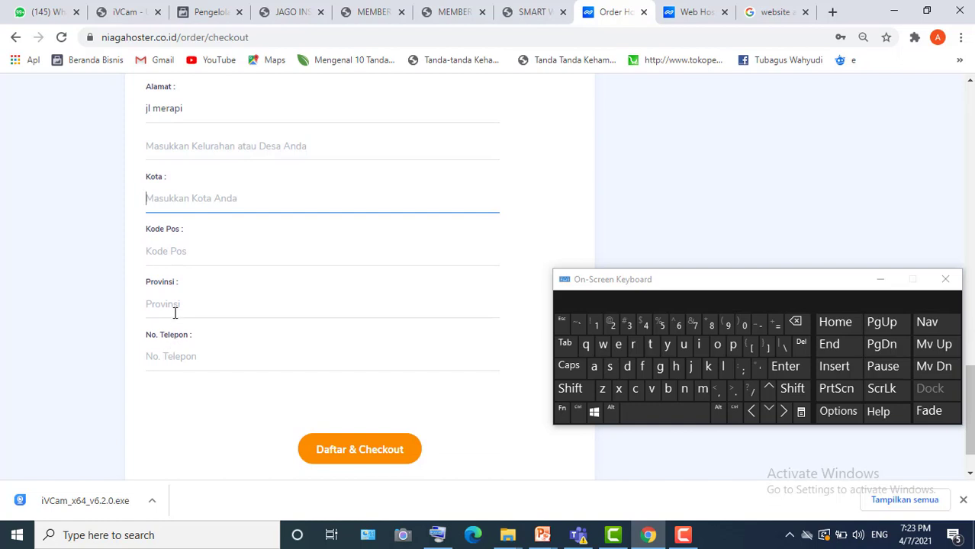
- Submit the form via Daftar & Checkout; city, postal code, province and phone get flagged invalid
{"action": "left_click", "coordinate": [178, 351]}
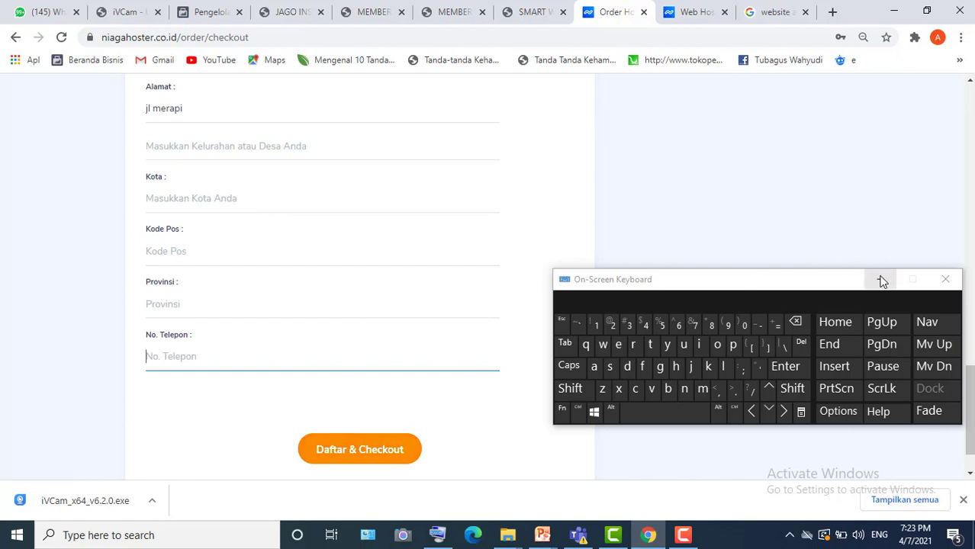
{"action": "left_click", "coordinate": [382, 452]}
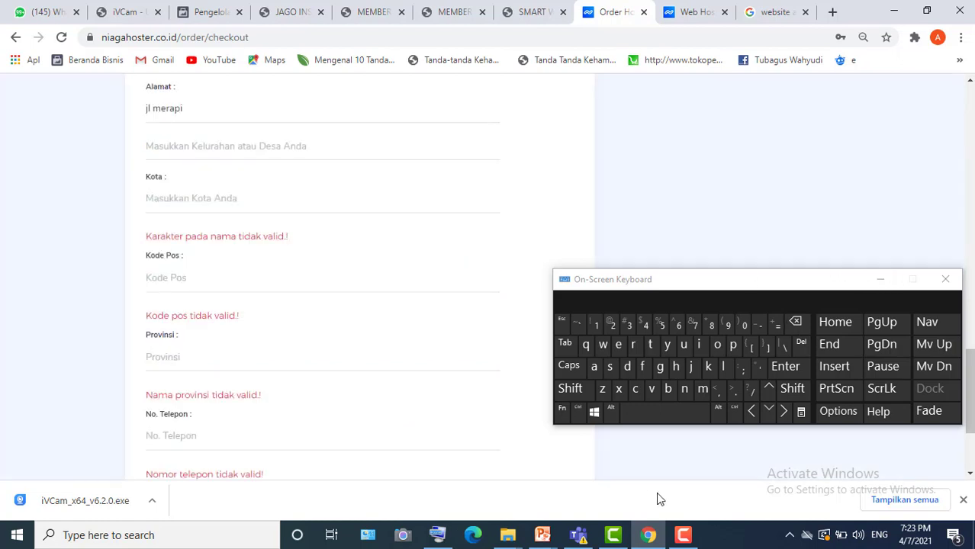
{"action": "left_click", "coordinate": [879, 283]}
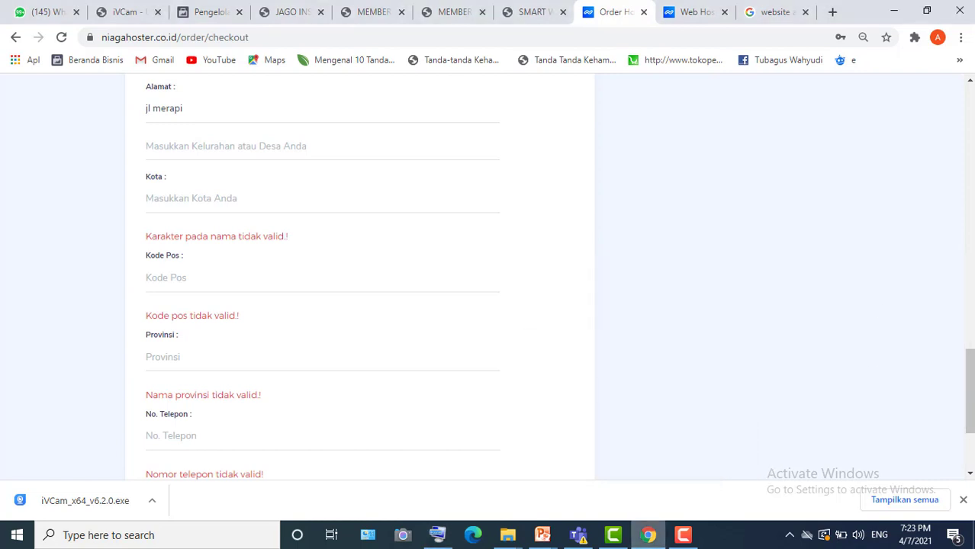
{"action": "left_click", "coordinate": [683, 535]}
{"action": "left_click", "coordinate": [844, 242]}
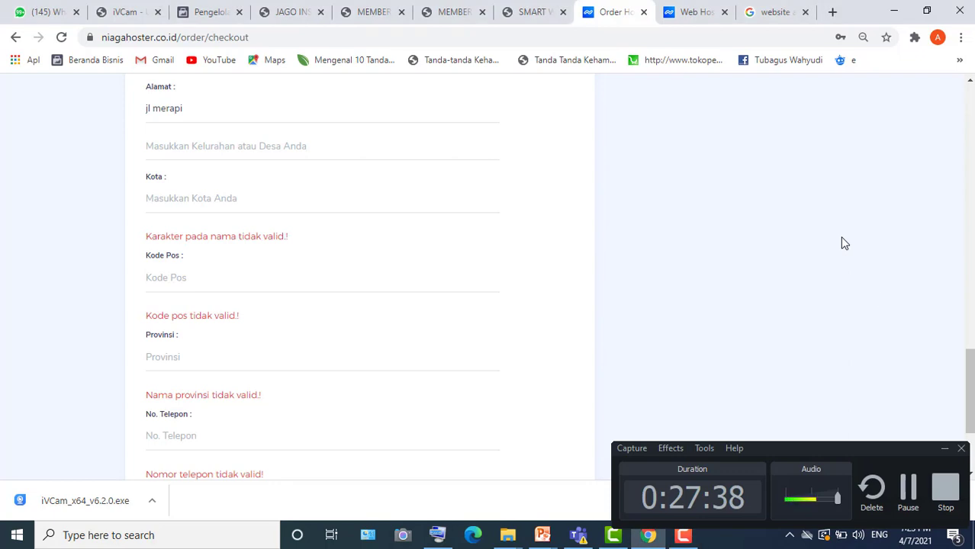
- Load the Member Area client panel and check Layanan Anda listing Personal Unlimited Hosting for onesinergi.com
{"action": "left_click", "coordinate": [909, 486]}
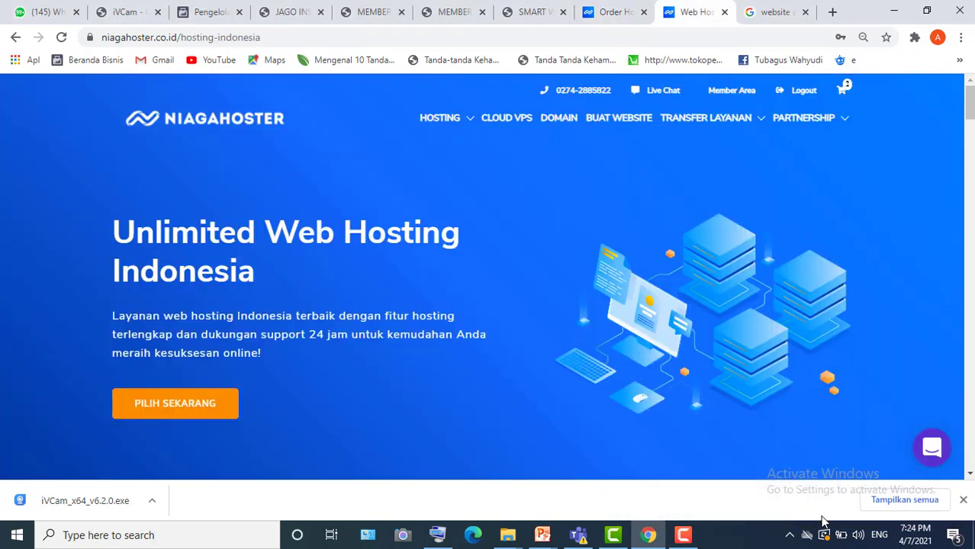
{"action": "left_click", "coordinate": [689, 539]}
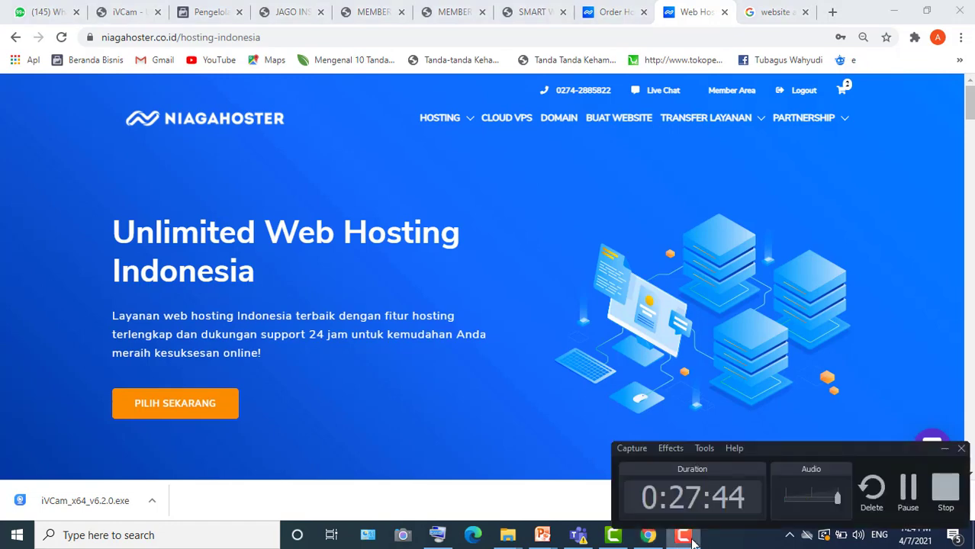
{"action": "left_click", "coordinate": [692, 543]}
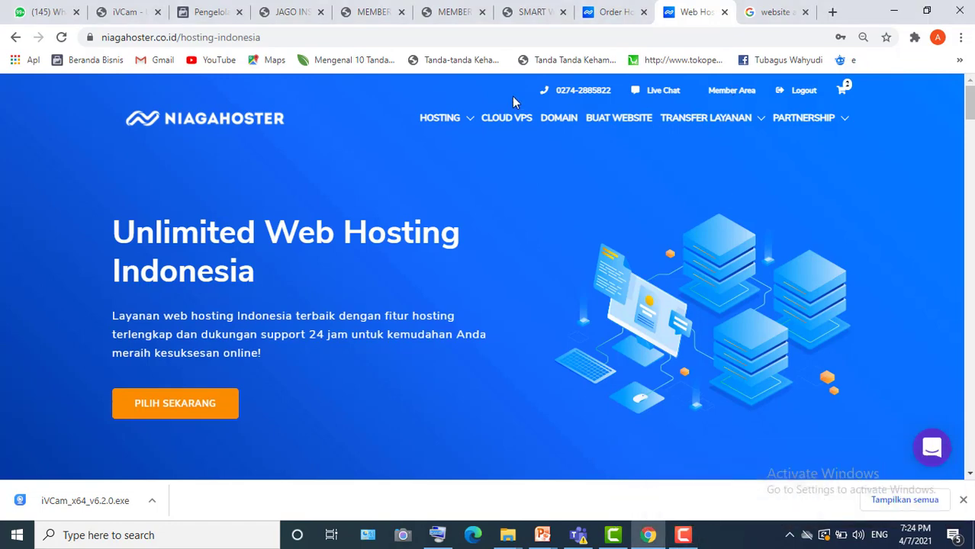
{"action": "left_click", "coordinate": [732, 92]}
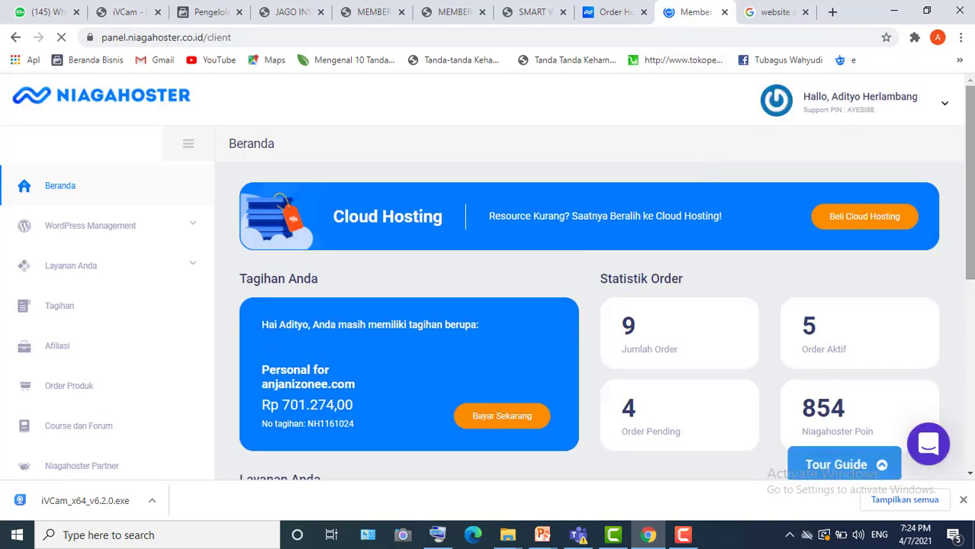
{"action": "scroll", "coordinate": [589, 320], "scroll_direction": "down", "scroll_amount": 3}
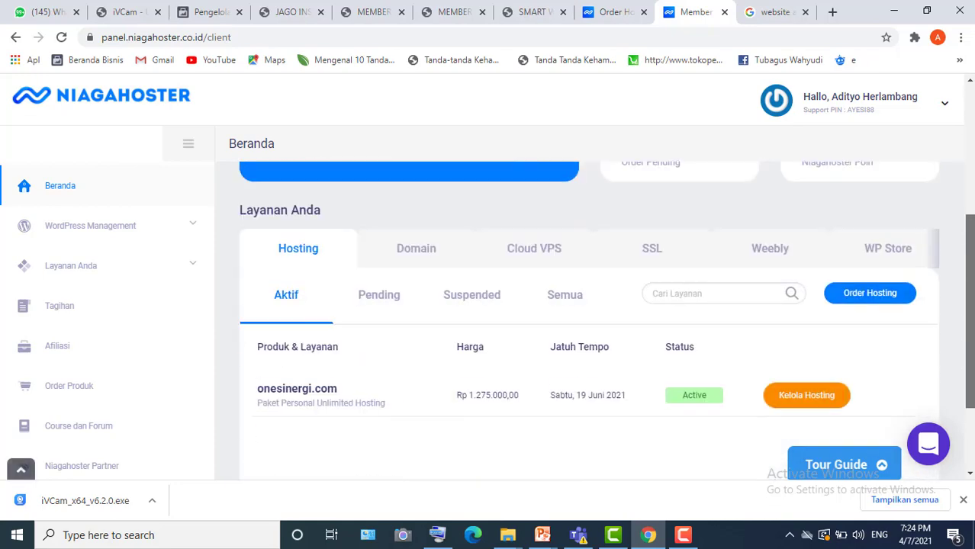
{"action": "scroll", "coordinate": [589, 321], "scroll_direction": "up", "scroll_amount": 4}
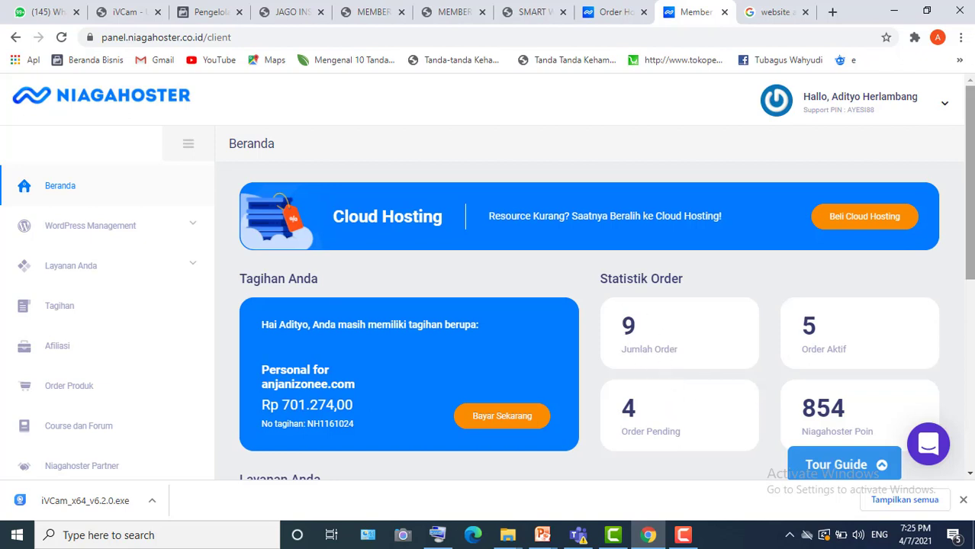
- Show the list of registered domains and scroll through it
{"action": "scroll", "coordinate": [697, 409], "scroll_direction": "down", "scroll_amount": 3}
{"action": "scroll", "coordinate": [589, 321], "scroll_direction": "down", "scroll_amount": 1}
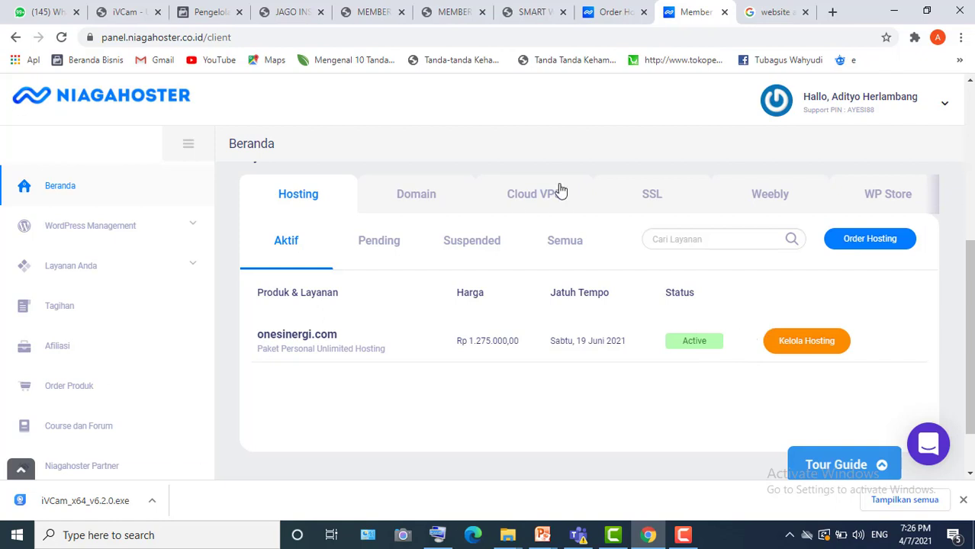
{"action": "left_click", "coordinate": [416, 197]}
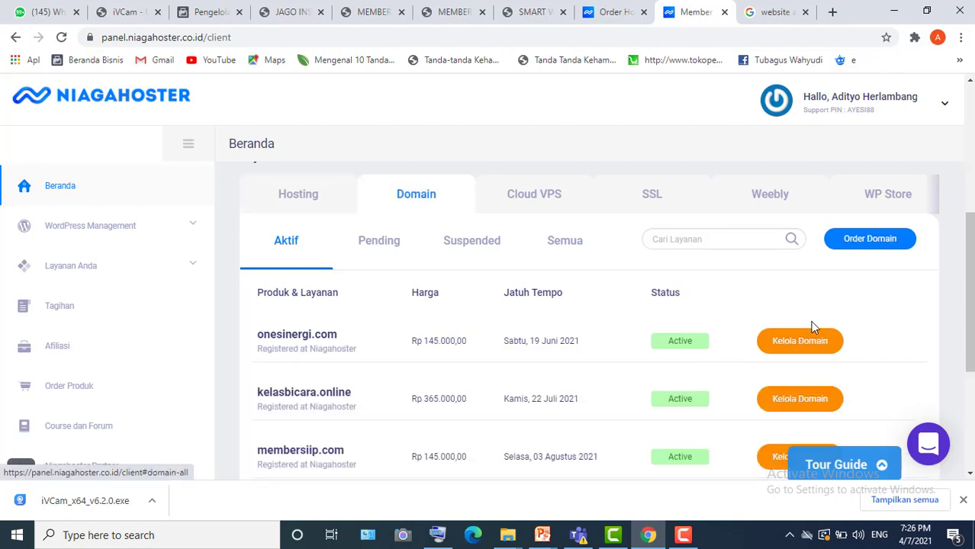
{"action": "scroll", "coordinate": [716, 336], "scroll_direction": "down", "scroll_amount": 1}
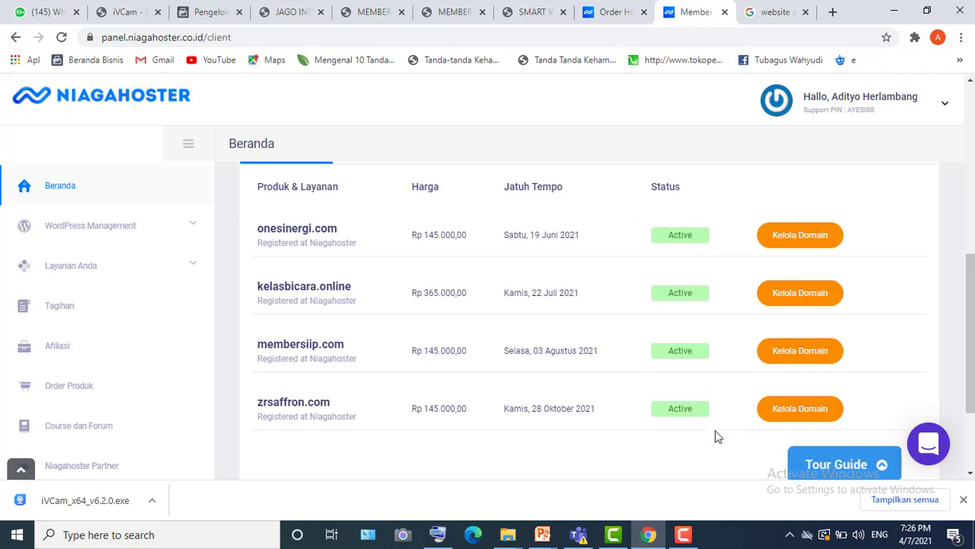
{"action": "left_click_drag", "start_coordinate": [969, 332], "coordinate": [969, 166]}
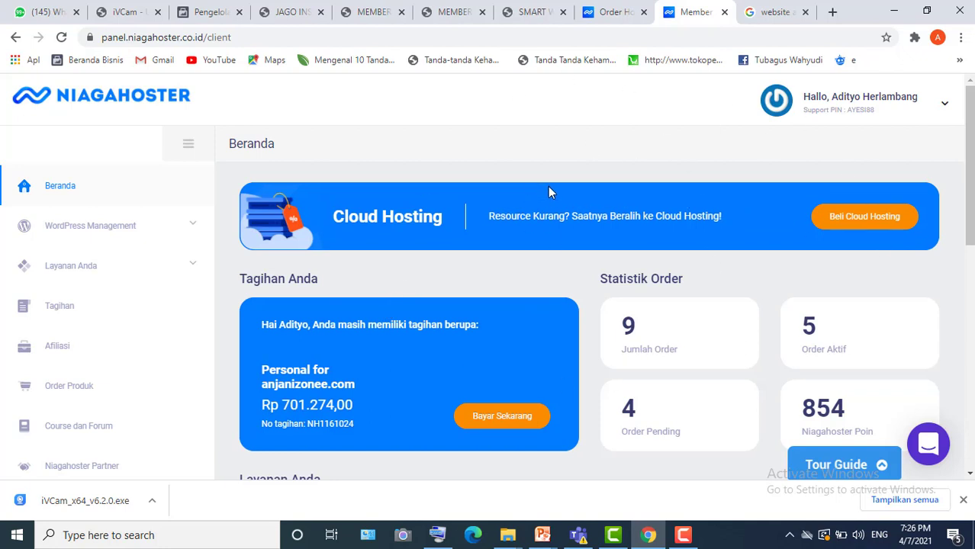
{"action": "left_click", "coordinate": [106, 238]}
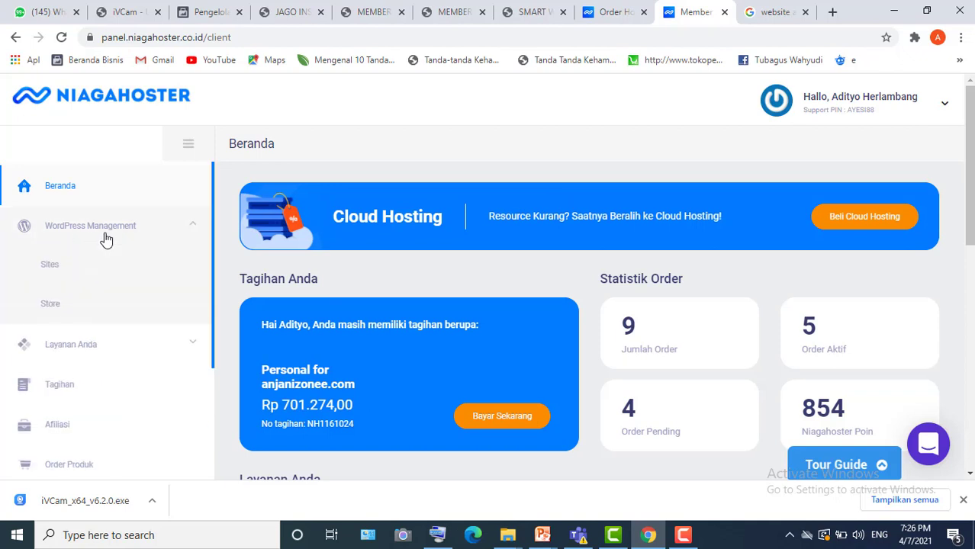
{"action": "left_click", "coordinate": [49, 268]}
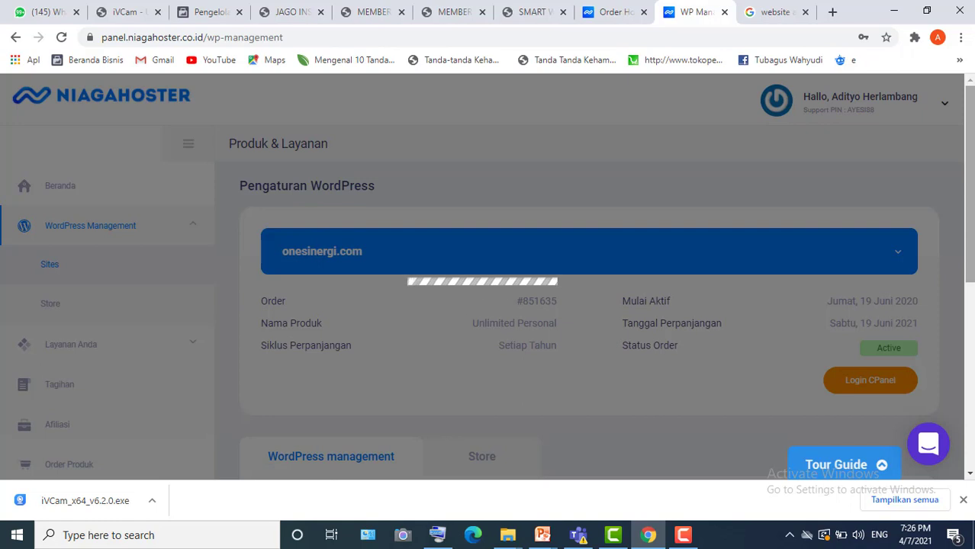
{"action": "scroll", "coordinate": [587, 321], "scroll_direction": "down", "scroll_amount": 4}
{"action": "scroll", "coordinate": [588, 321], "scroll_direction": "up", "scroll_amount": 2}
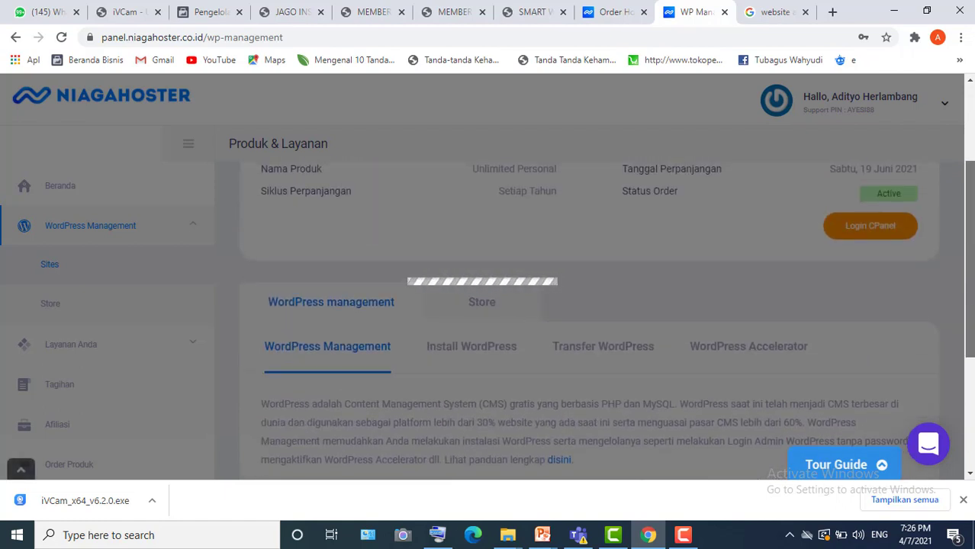
{"action": "scroll", "coordinate": [971, 206], "scroll_direction": "up", "scroll_amount": 2}
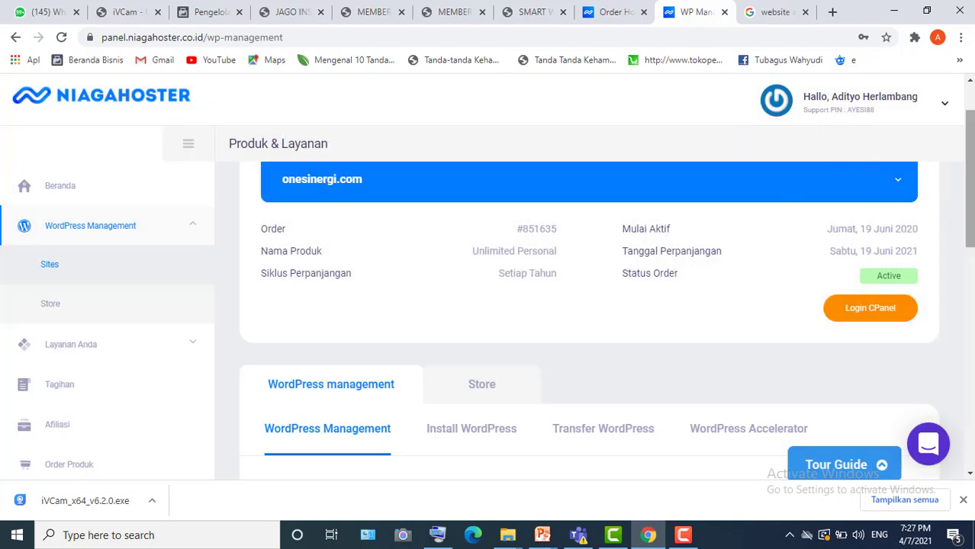
{"action": "left_click_drag", "start_coordinate": [971, 177], "coordinate": [973, 335]}
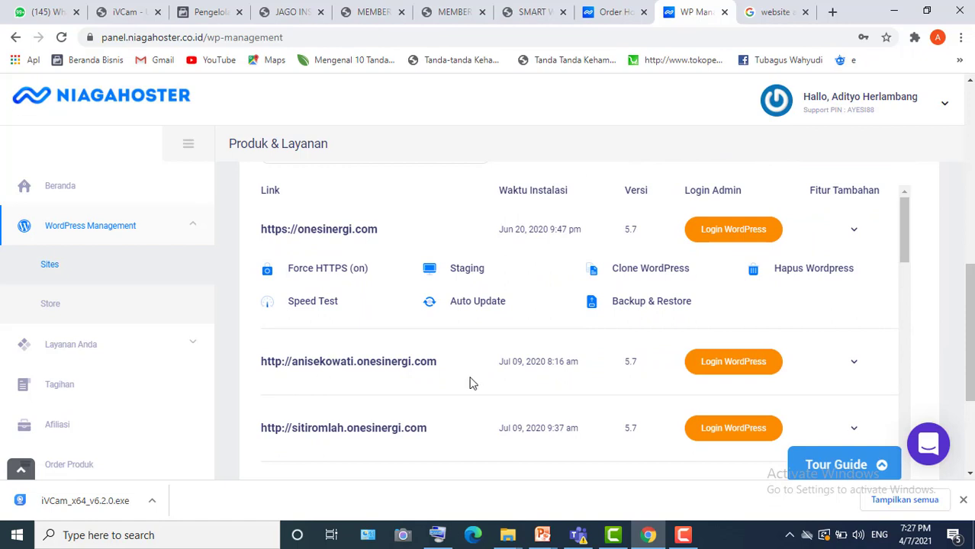
{"action": "left_click_drag", "start_coordinate": [970, 328], "coordinate": [970, 216]}
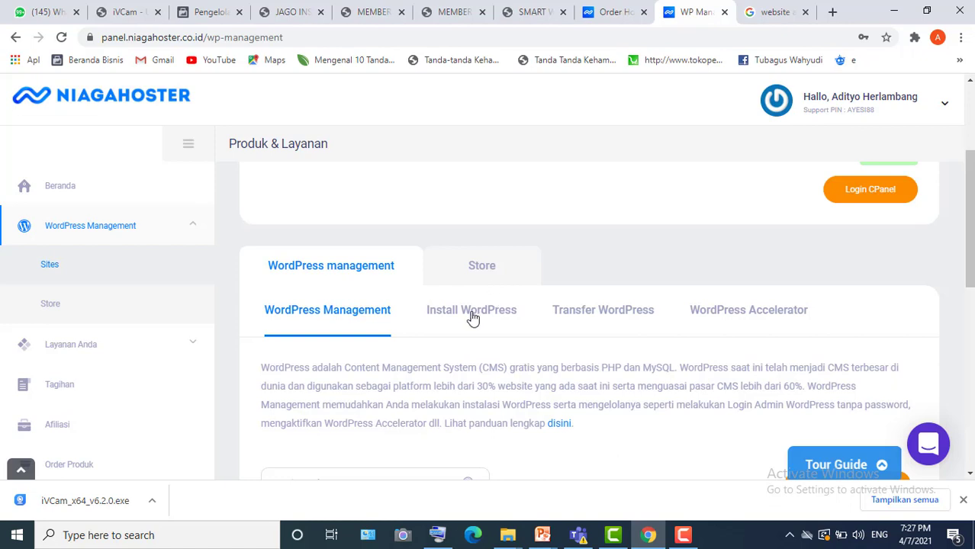
- Open the Install WordPress form, browse the Domain Anda list keeping onesinergi.com, and review the form
{"action": "left_click", "coordinate": [473, 317]}
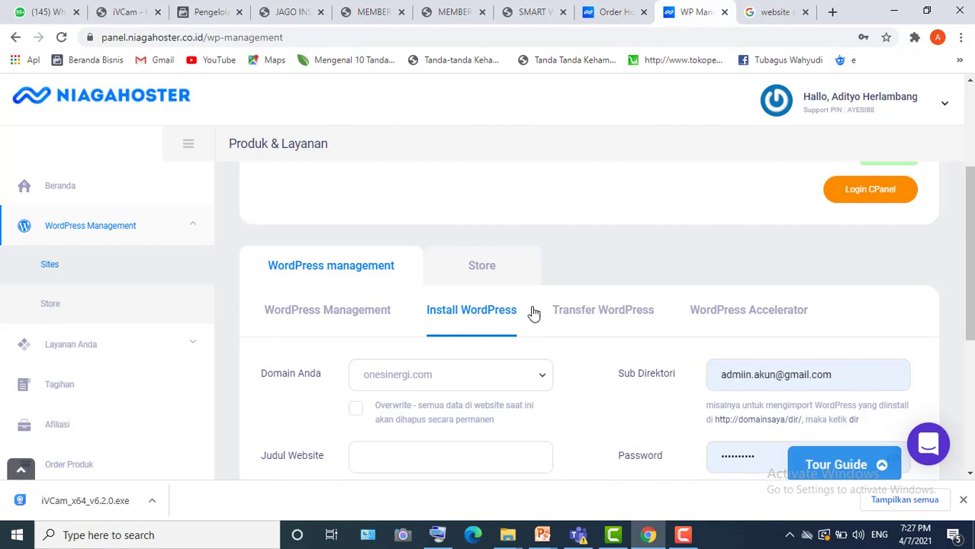
{"action": "scroll", "coordinate": [969, 252], "scroll_direction": "down", "scroll_amount": 2}
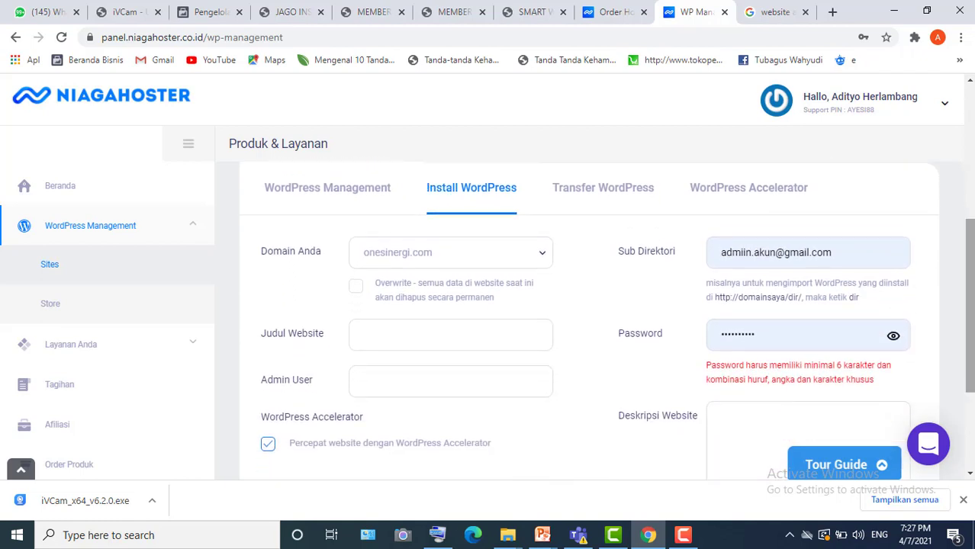
{"action": "left_click", "coordinate": [457, 264]}
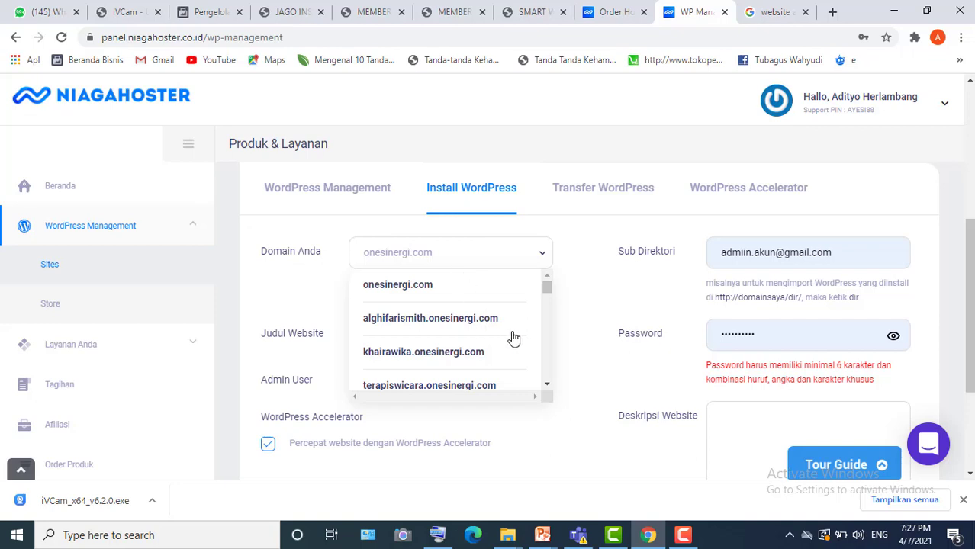
{"action": "left_click_drag", "start_coordinate": [546, 286], "coordinate": [549, 300]}
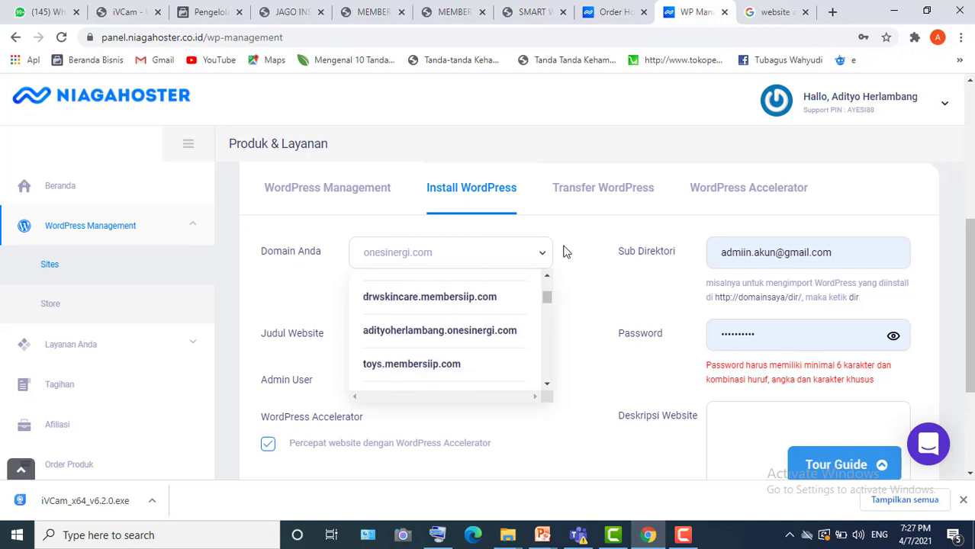
{"action": "left_click", "coordinate": [544, 265]}
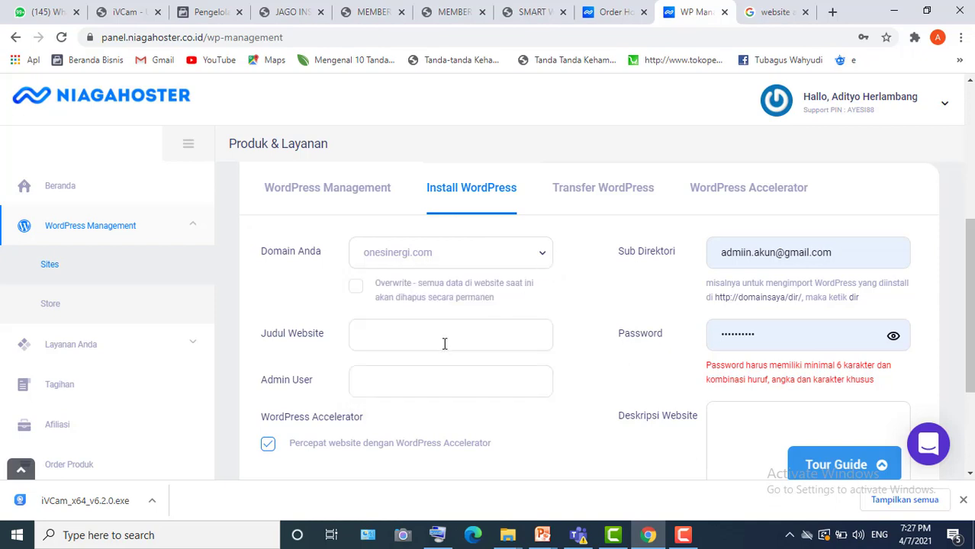
{"action": "scroll", "coordinate": [517, 341], "scroll_direction": "down", "scroll_amount": 2}
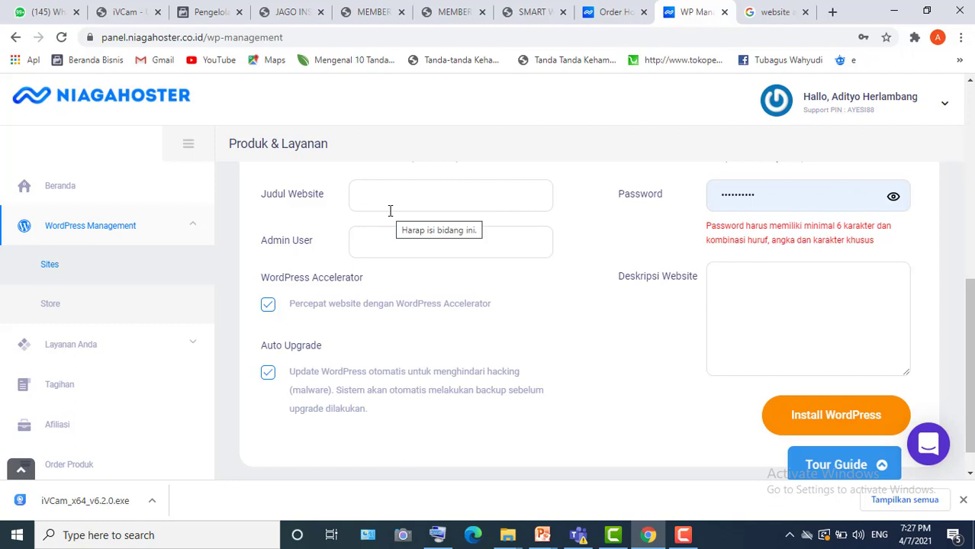
{"action": "scroll", "coordinate": [594, 375], "scroll_direction": "down", "scroll_amount": 1}
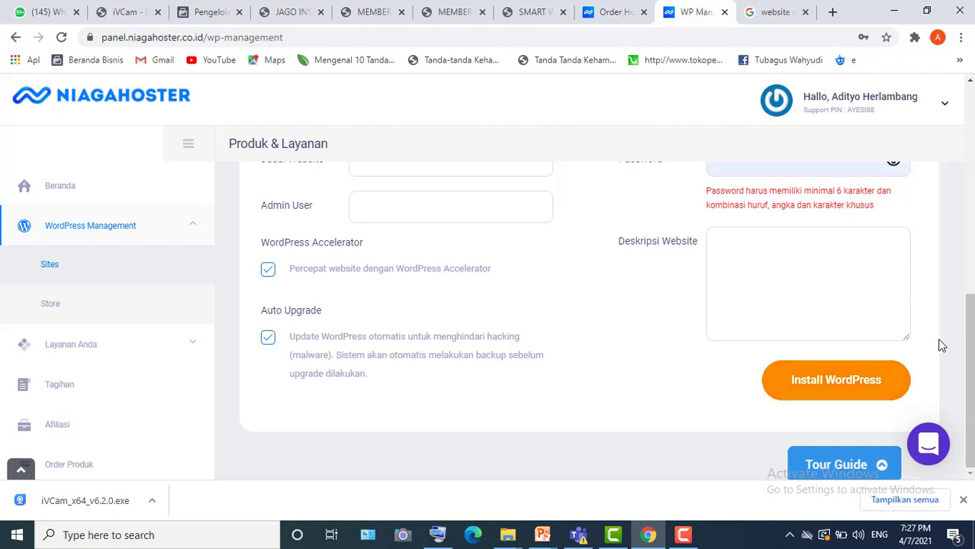
{"action": "scroll", "coordinate": [941, 345], "scroll_direction": "up", "scroll_amount": 3}
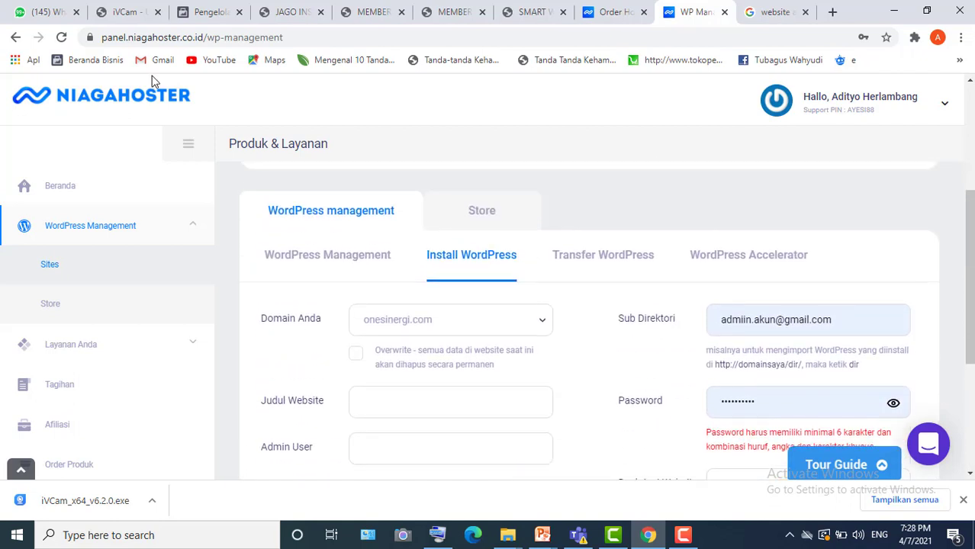
- Return to the Beranda dashboard via the Niagahoster logo, showing the unpaid invoice and order statistics
{"action": "left_click", "coordinate": [114, 100]}
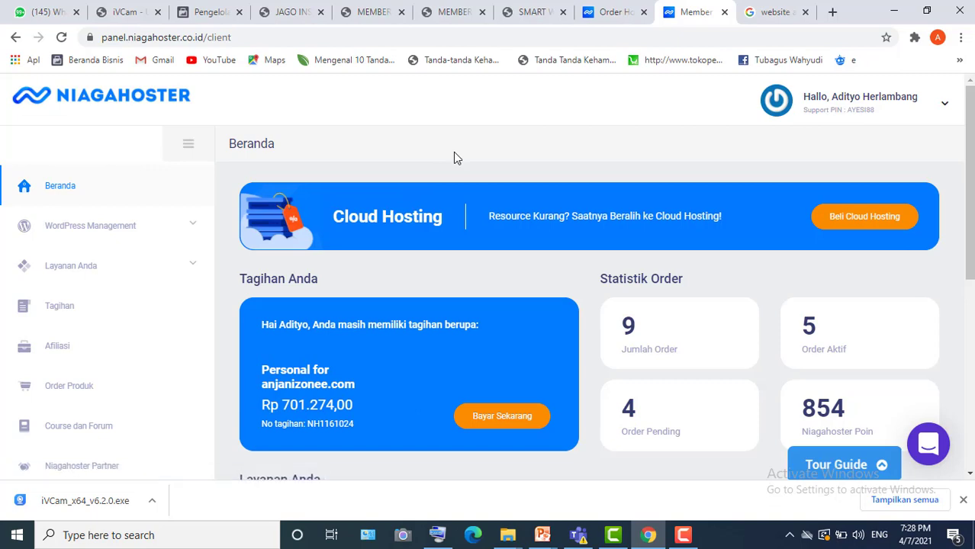
{"action": "mouse_move", "coordinate": [688, 529]}
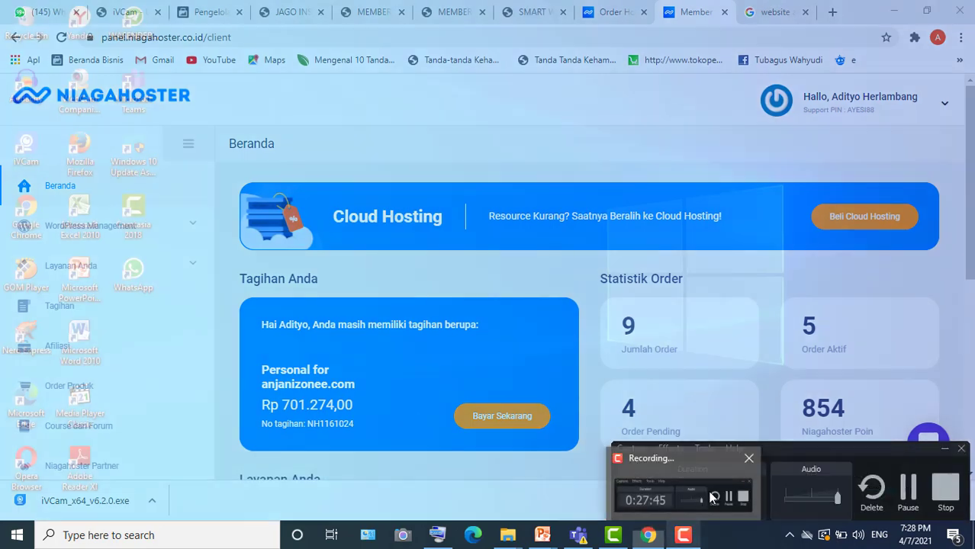
{"action": "left_click", "coordinate": [671, 489]}
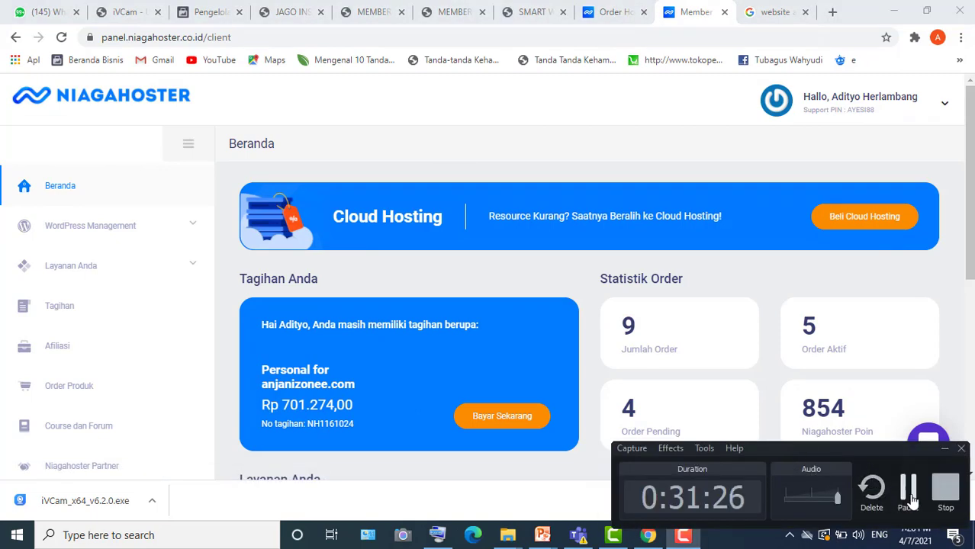